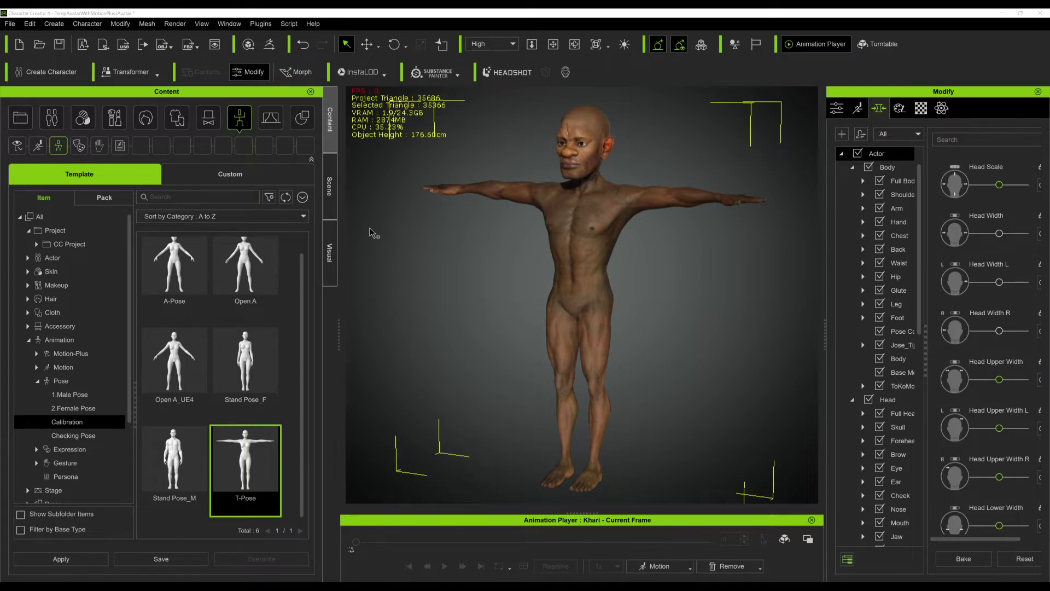
Display the Khari character as a wireframe and switch its mesh to Subdivision, then examine the topology of the head and torso
{"action": "left_click", "coordinate": [330, 186]}
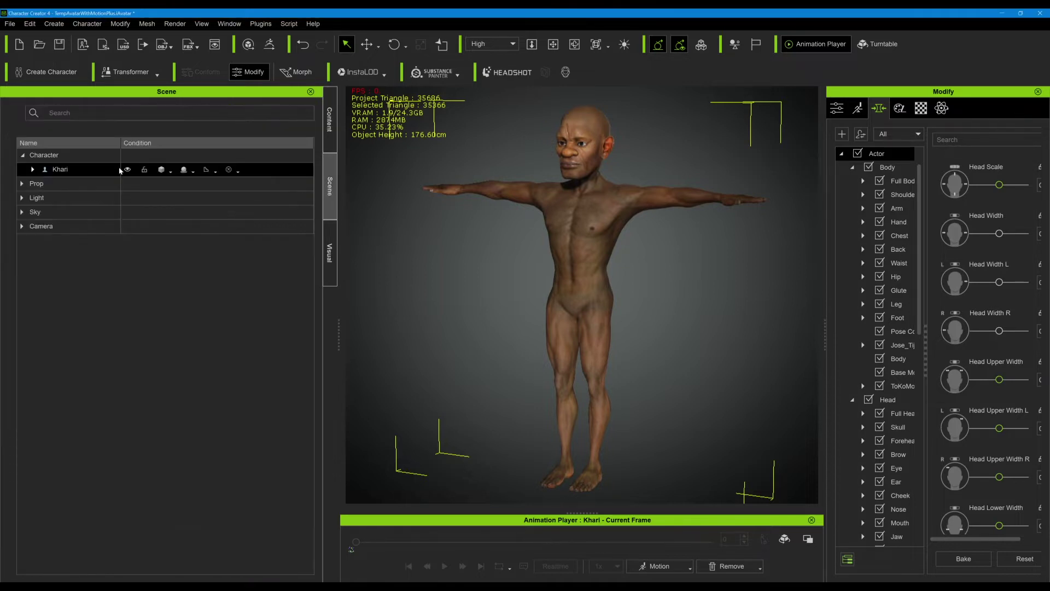
{"action": "left_click", "coordinate": [171, 173]}
{"action": "left_click", "coordinate": [201, 215]}
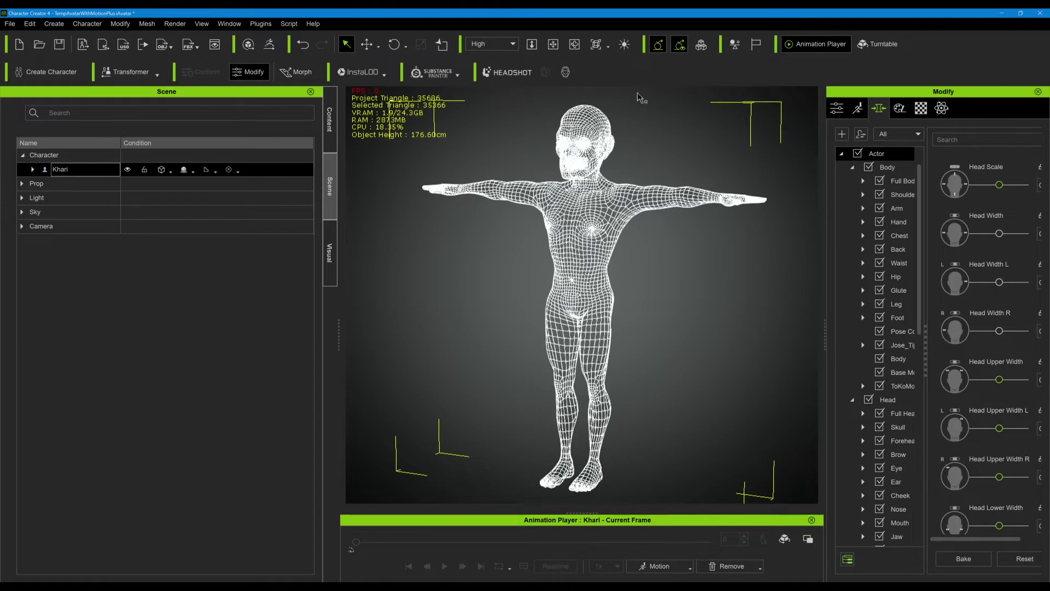
{"action": "left_click", "coordinate": [215, 171]}
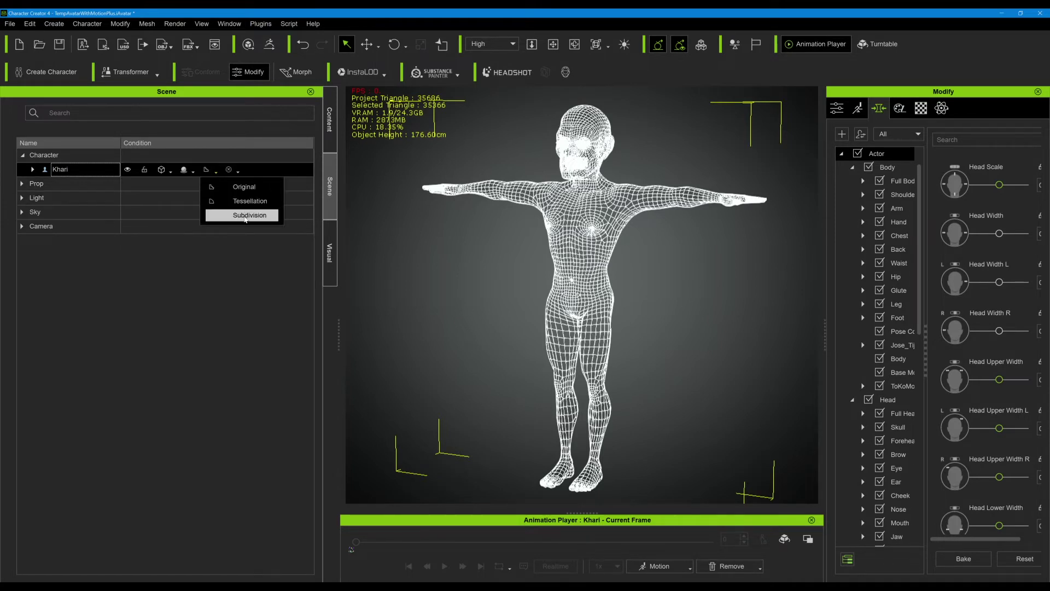
{"action": "left_click", "coordinate": [244, 216]}
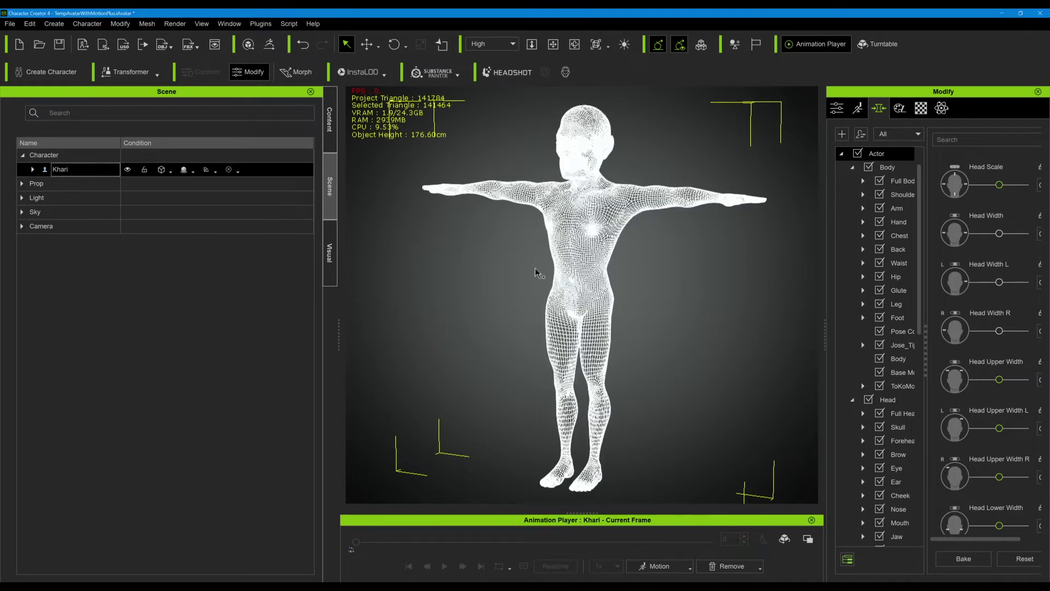
{"action": "scroll", "coordinate": [499, 290], "scroll_direction": "up", "scroll_amount": 5}
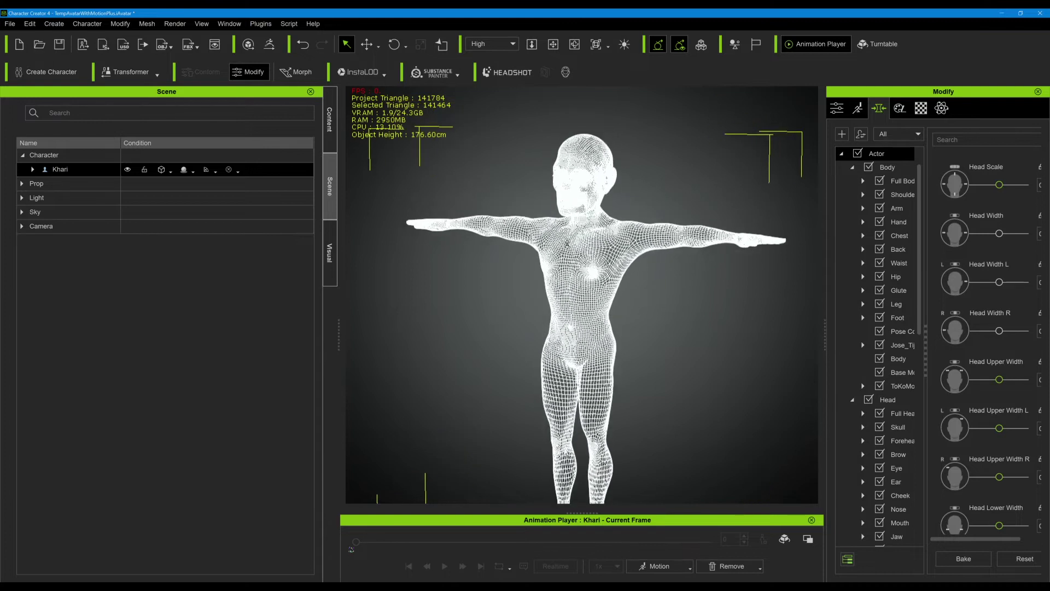
{"action": "middle_click_drag", "start_coordinate": [499, 259], "coordinate": [488, 307]}
{"action": "left_click_drag", "start_coordinate": [474, 346], "coordinate": [492, 317], "text": "alt"}
{"action": "right_click_drag", "start_coordinate": [492, 317], "coordinate": [563, 311]}
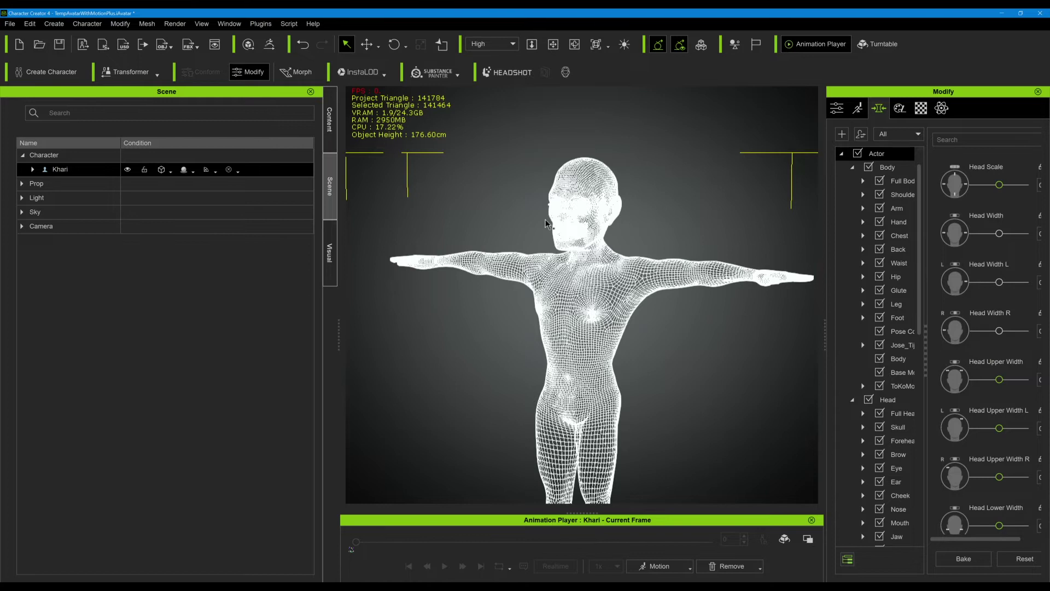
{"action": "right_click_drag", "start_coordinate": [521, 227], "coordinate": [507, 287]}
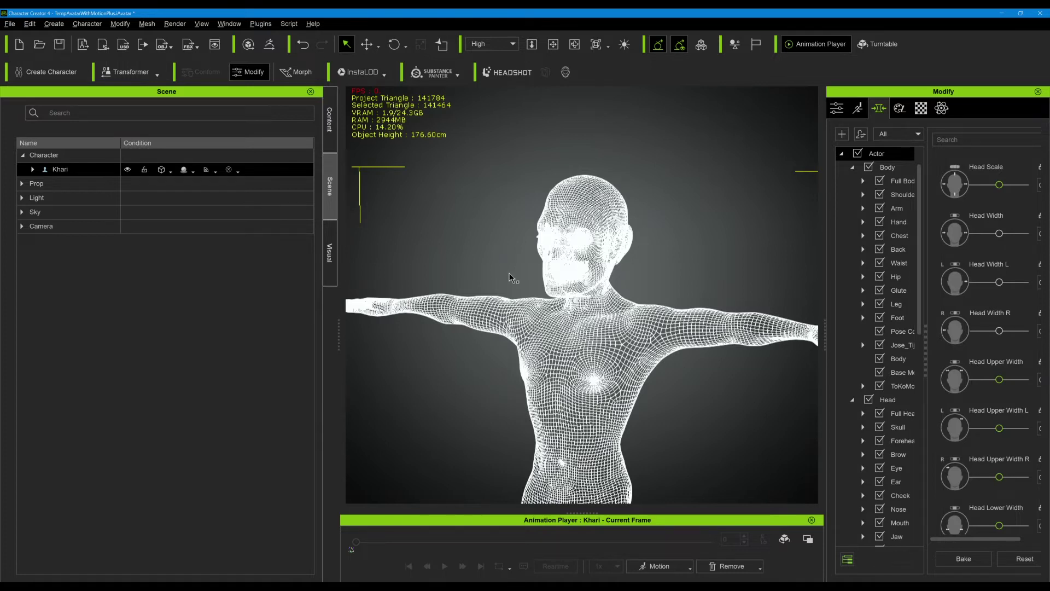
{"action": "right_click_drag", "start_coordinate": [510, 275], "coordinate": [519, 292]}
Set the character's mesh back to Original and restore its shaded, textured display
{"action": "left_click", "coordinate": [206, 170]}
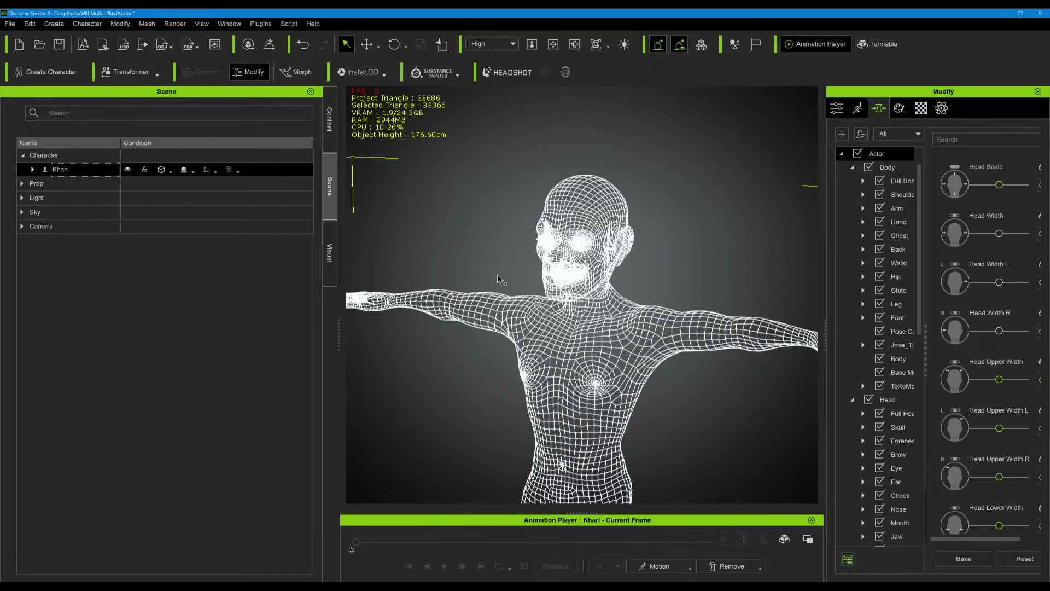
{"action": "middle_click_drag", "start_coordinate": [499, 279], "coordinate": [456, 182]}
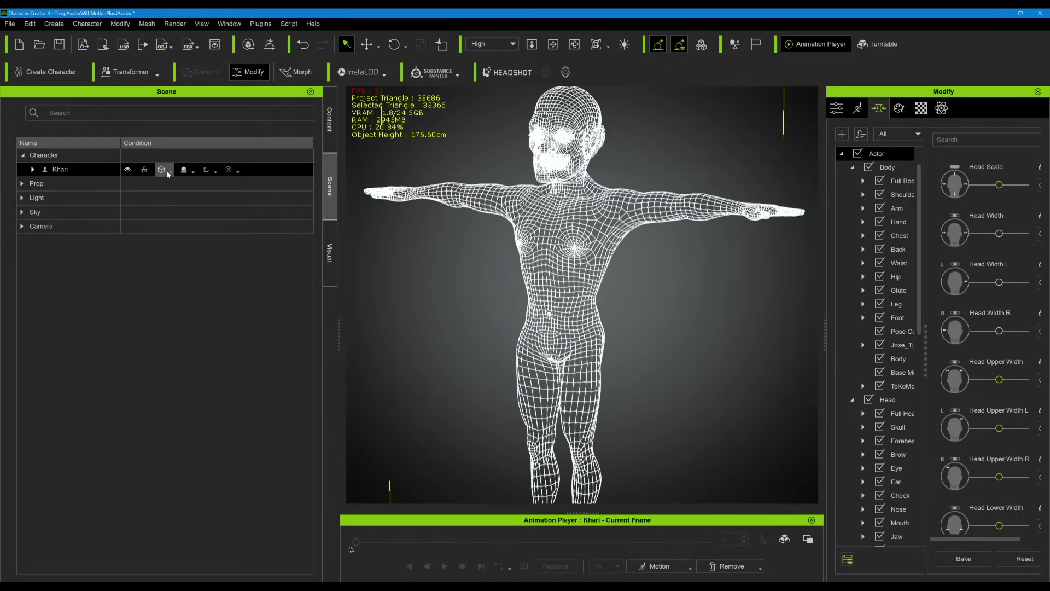
{"action": "left_click", "coordinate": [162, 170]}
{"action": "left_click", "coordinate": [177, 188]}
{"action": "scroll", "coordinate": [500, 239], "scroll_direction": "up", "scroll_amount": 3}
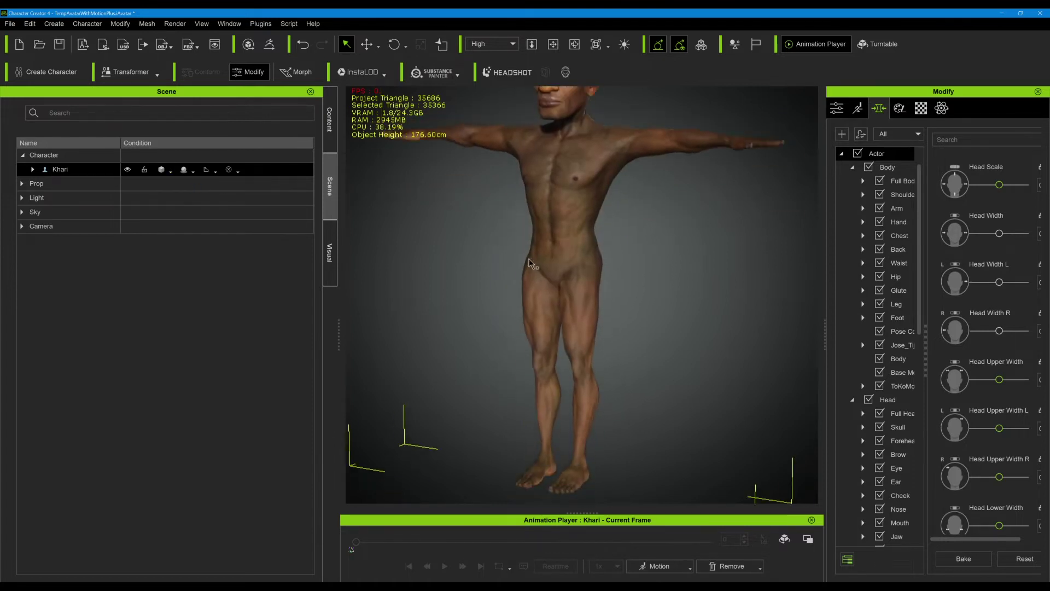
{"action": "middle_click_drag", "start_coordinate": [501, 274], "coordinate": [507, 299]}
{"action": "scroll", "coordinate": [509, 296], "scroll_direction": "down", "scroll_amount": 1}
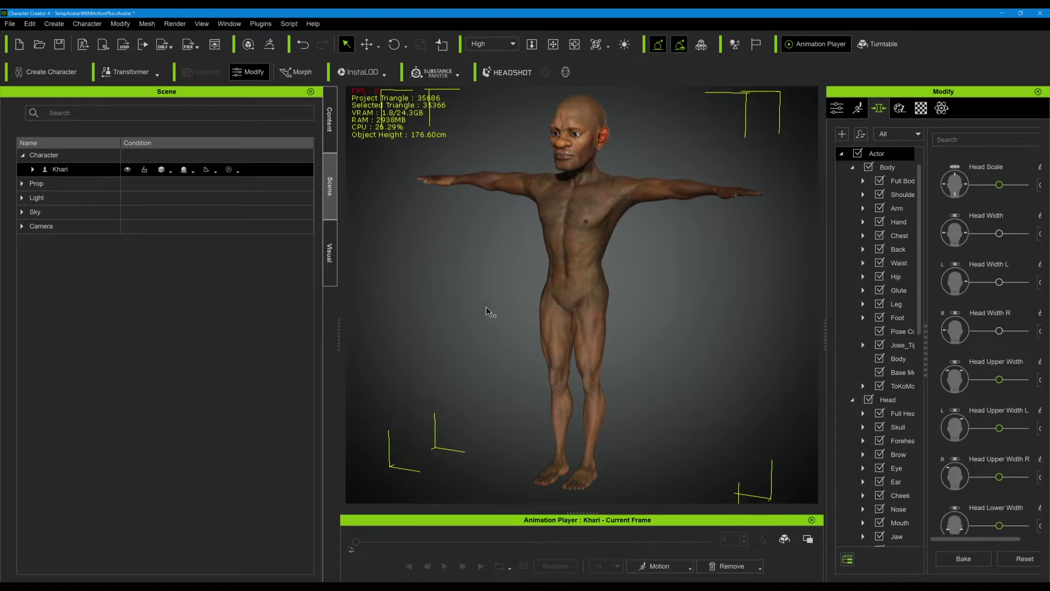
Open the FBX export settings for the character with the advanced options displayed
{"action": "left_click", "coordinate": [10, 23]}
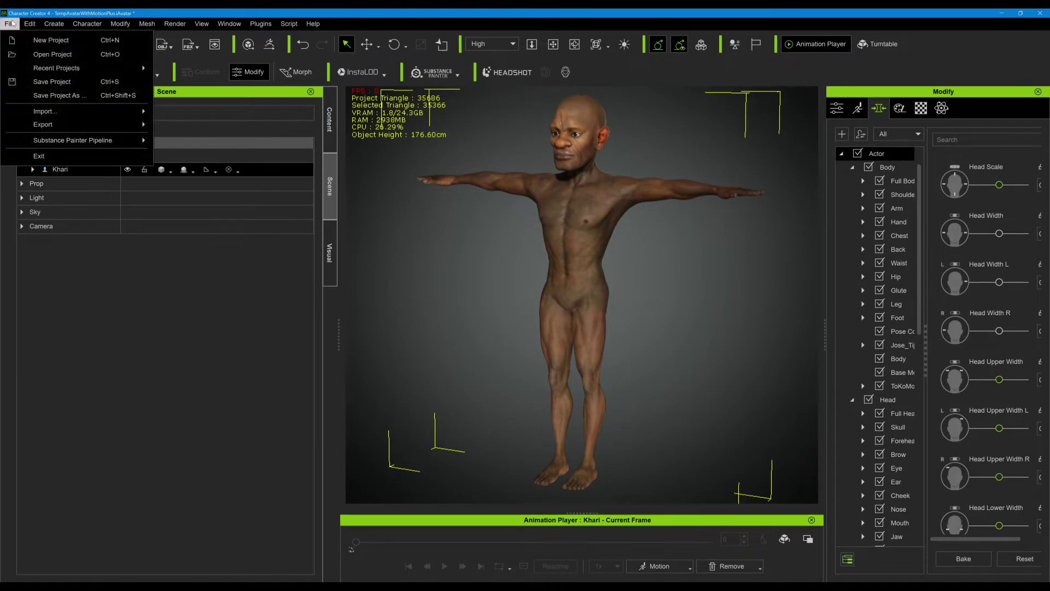
{"action": "mouse_move", "coordinate": [45, 126]}
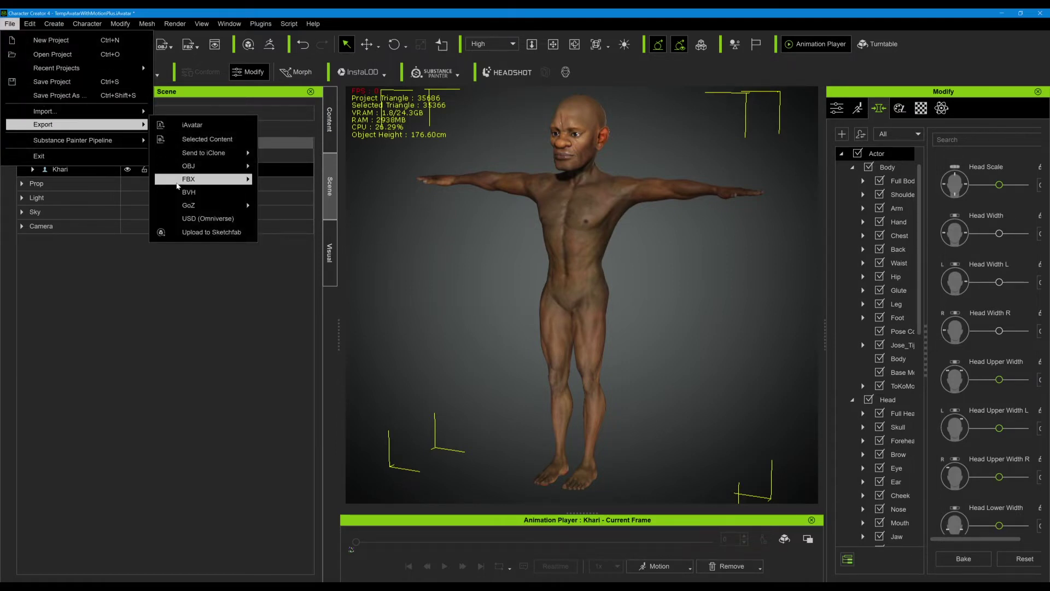
{"action": "mouse_move", "coordinate": [198, 183]}
{"action": "left_click", "coordinate": [292, 193]}
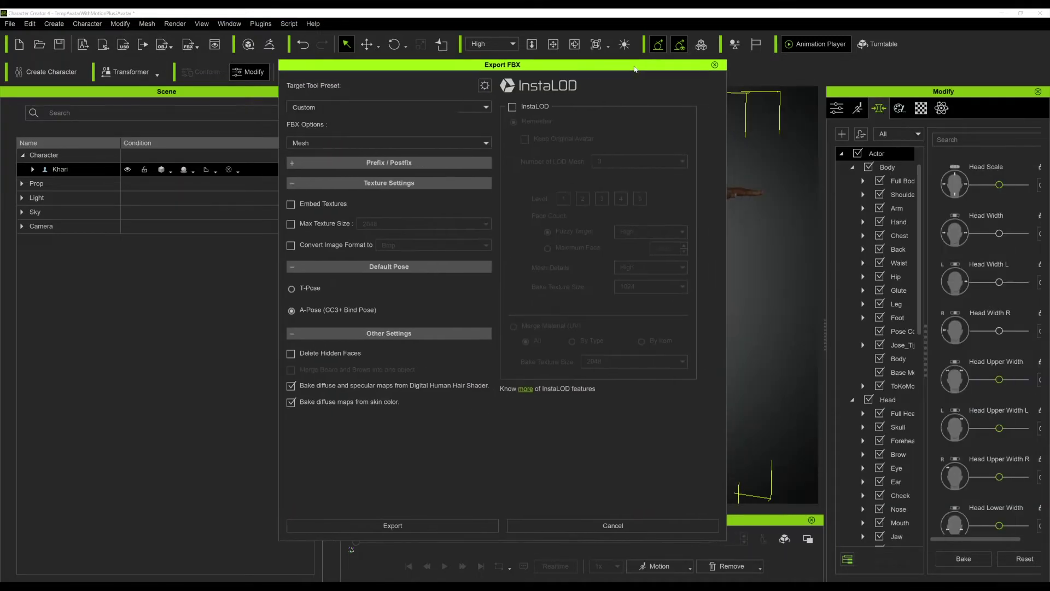
{"action": "left_click", "coordinate": [290, 86]}
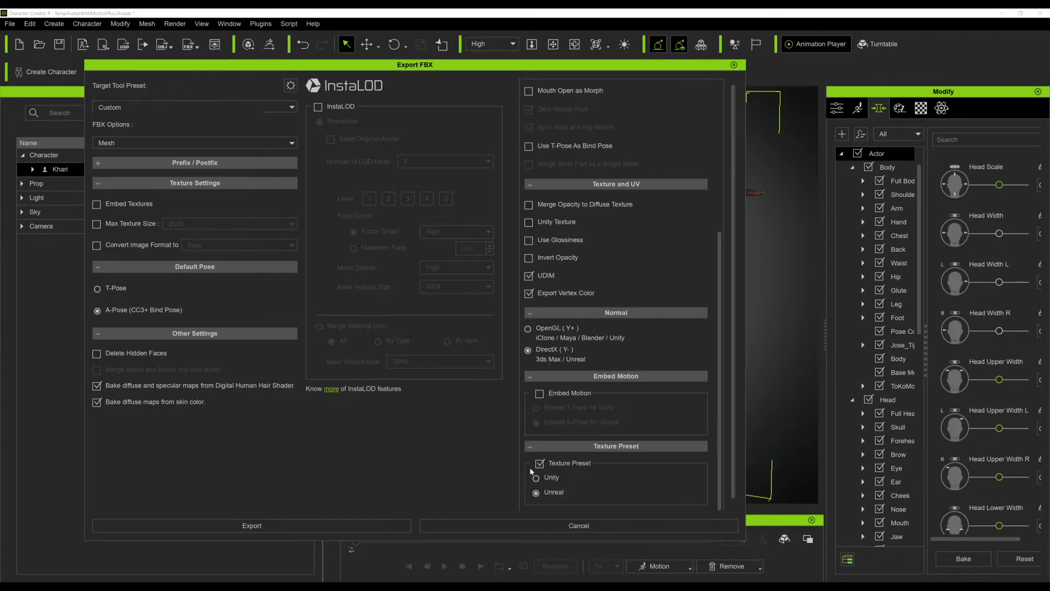
Enable Embed Motion for the FBX export and choose the Unreal target tool preset
{"action": "left_click", "coordinate": [540, 393]}
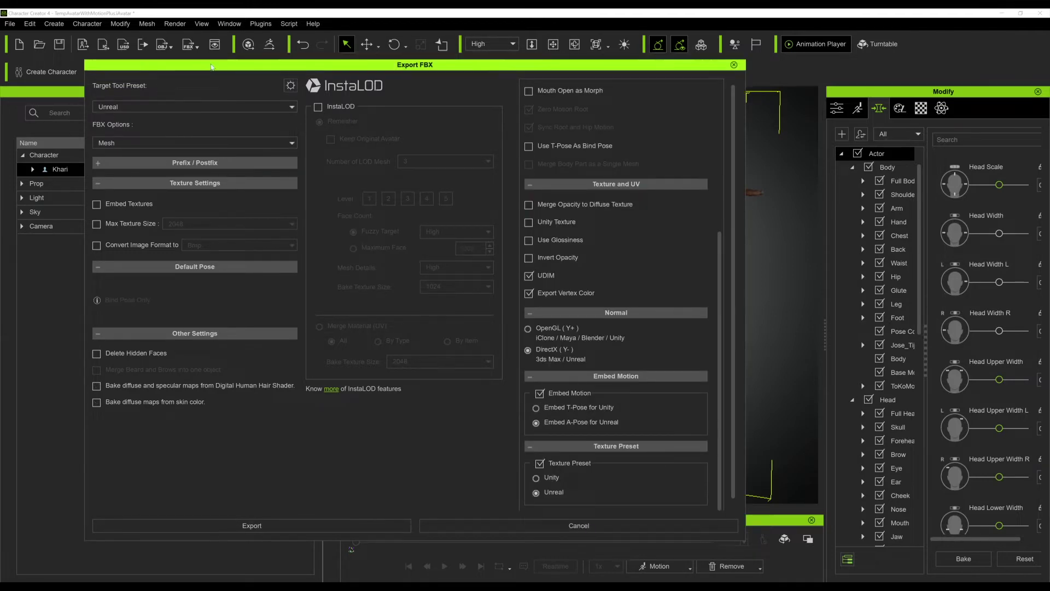
{"action": "left_click_drag", "start_coordinate": [183, 64], "coordinate": [236, 58]}
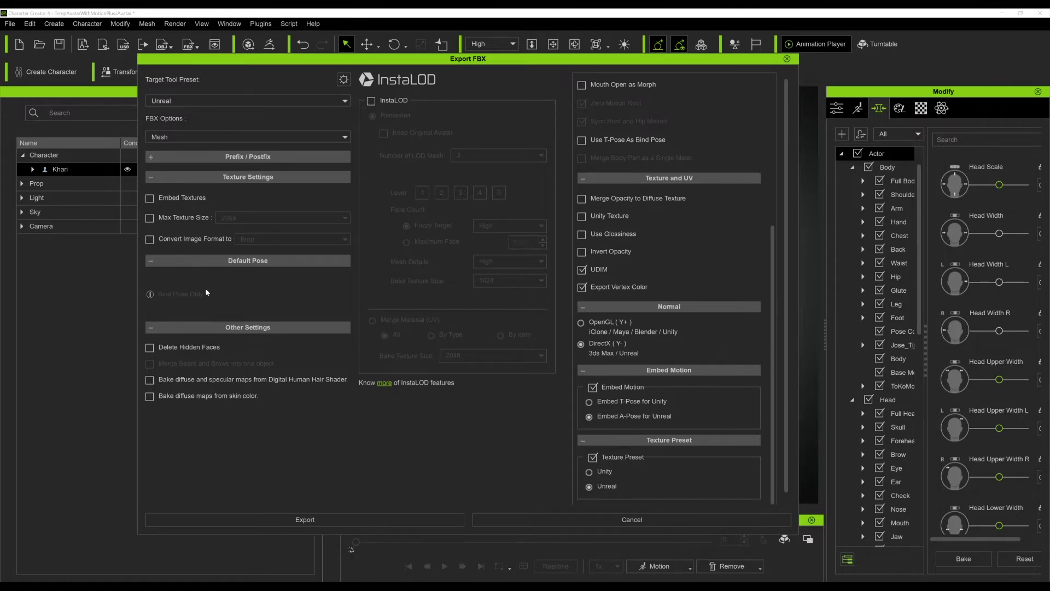
{"action": "left_click_drag", "start_coordinate": [207, 64], "coordinate": [216, 62]}
{"action": "left_click", "coordinate": [196, 97]}
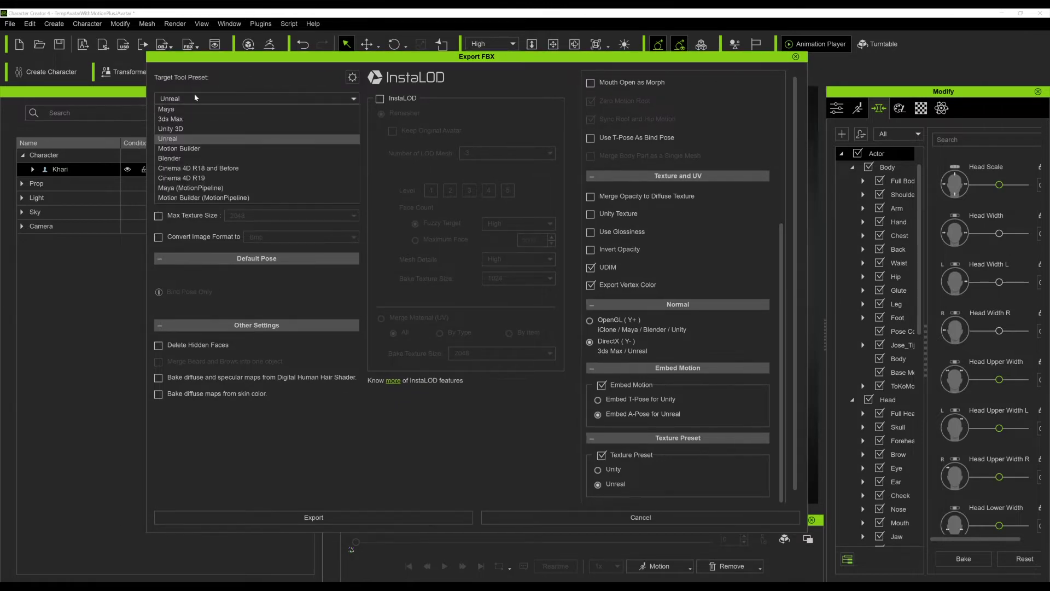
{"action": "left_click", "coordinate": [168, 142]}
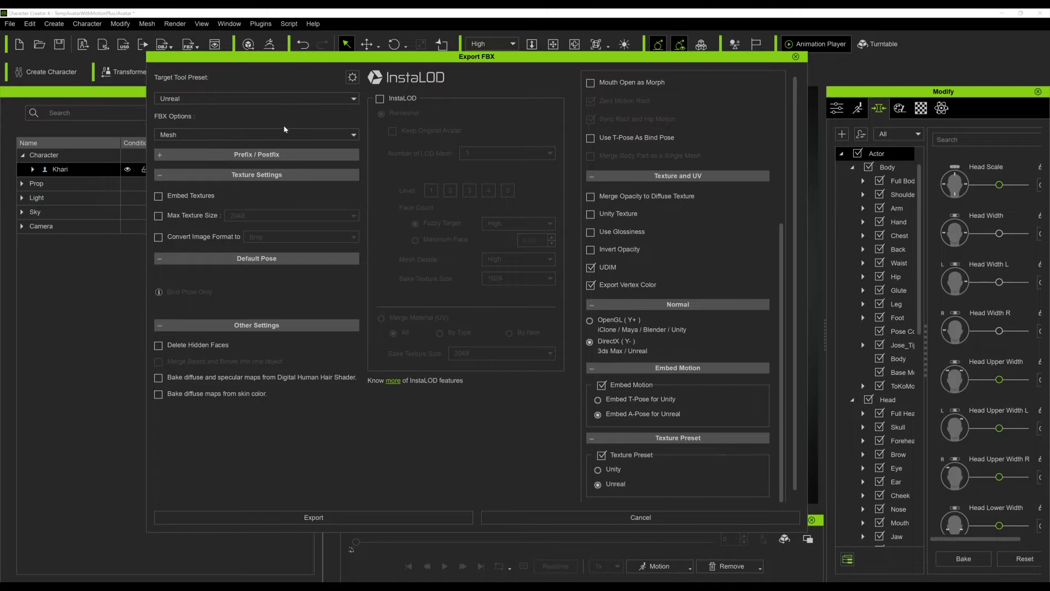
Keep Mesh as the FBX option and turn off Embed Motion
{"action": "left_click", "coordinate": [170, 136]}
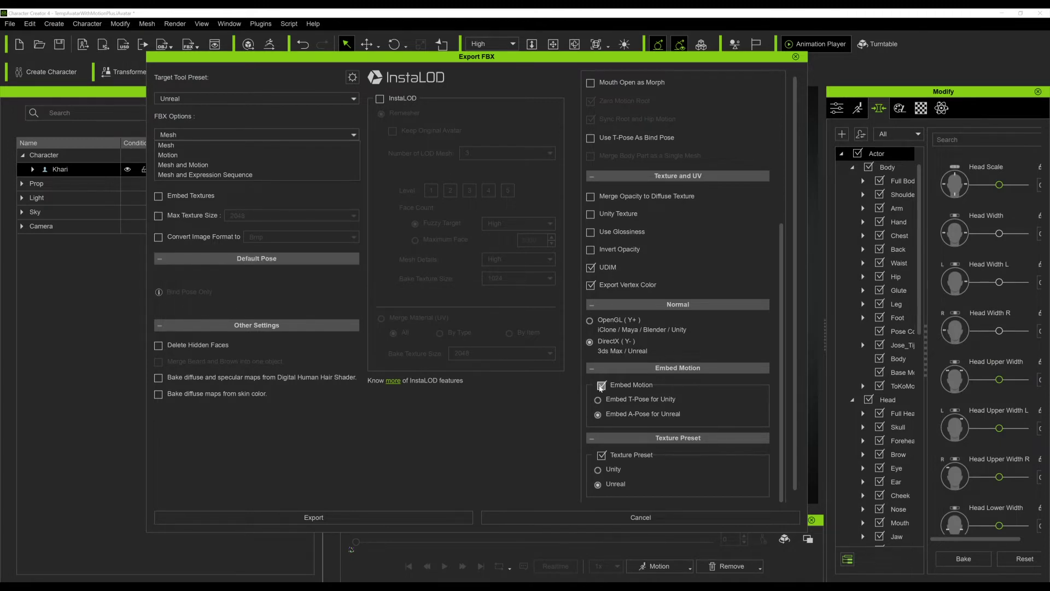
{"action": "left_click", "coordinate": [360, 86]}
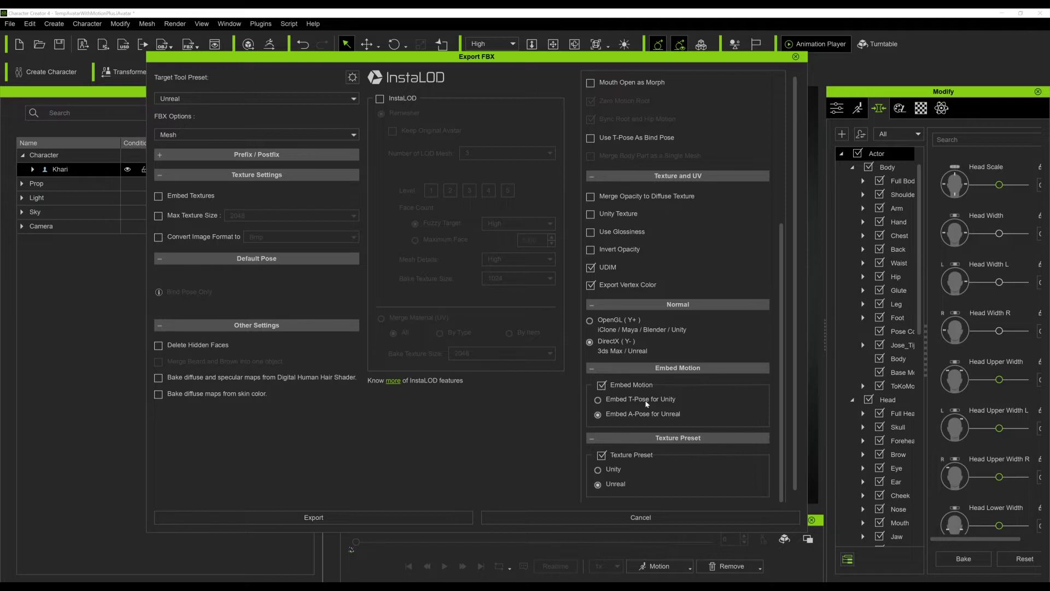
{"action": "left_click", "coordinate": [602, 386]}
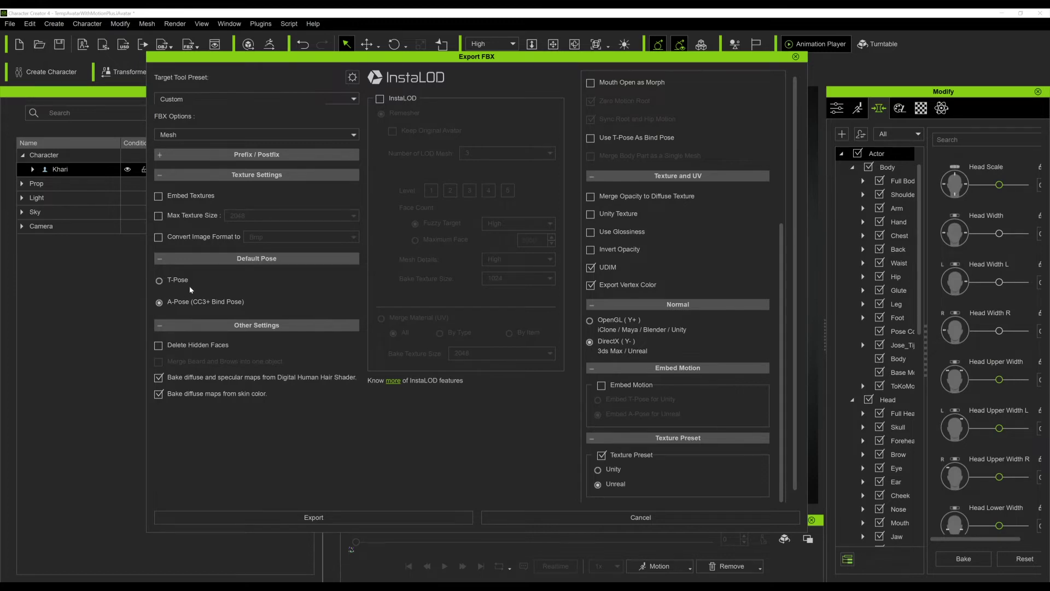
{"action": "left_click_drag", "start_coordinate": [207, 59], "coordinate": [193, 50]}
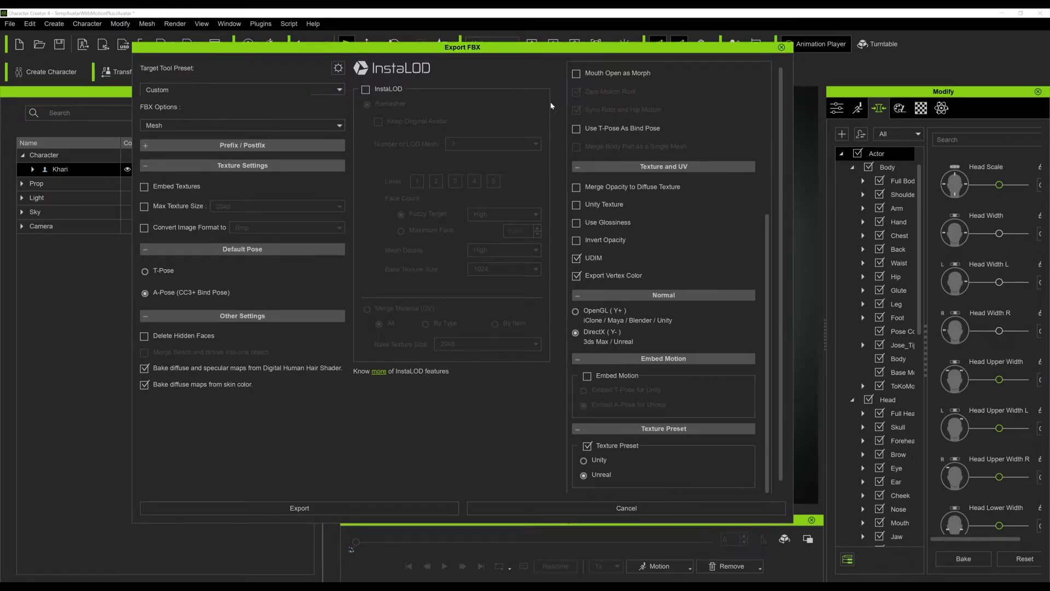
Export the character as Khari_cc4.Fbx in the Exports folder, replacing the existing file
{"action": "left_click", "coordinate": [290, 507]}
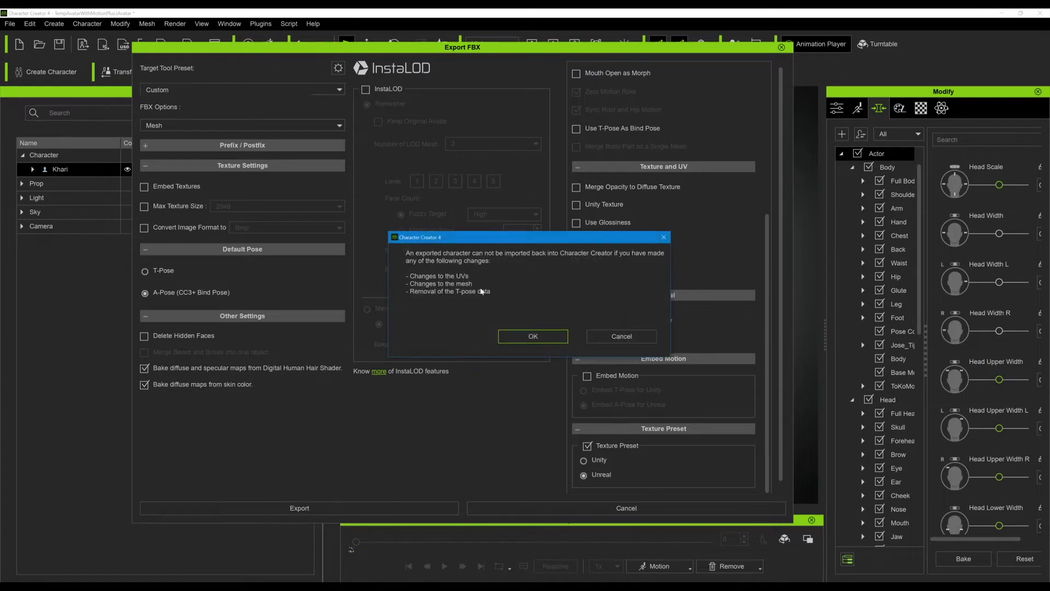
{"action": "left_click", "coordinate": [529, 335]}
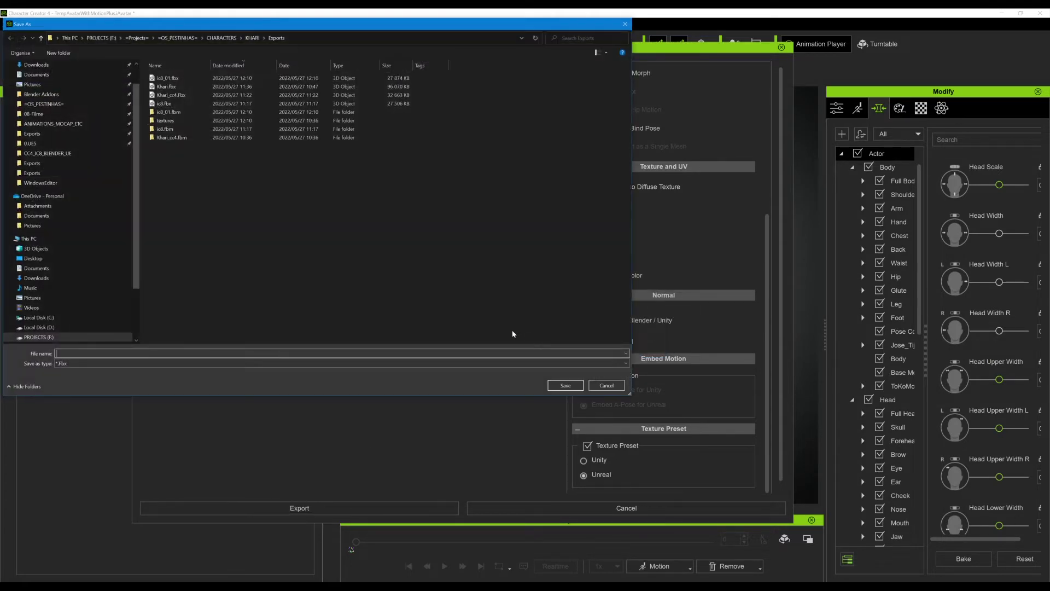
{"action": "left_click_drag", "start_coordinate": [214, 28], "coordinate": [359, 112]}
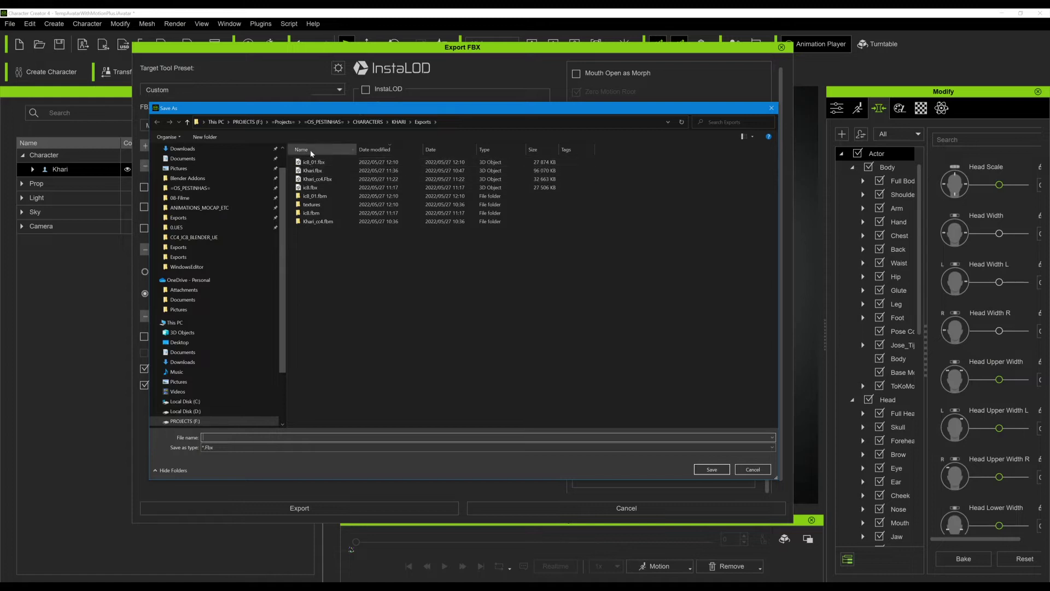
{"action": "left_click", "coordinate": [312, 179]}
{"action": "left_click", "coordinate": [712, 471]}
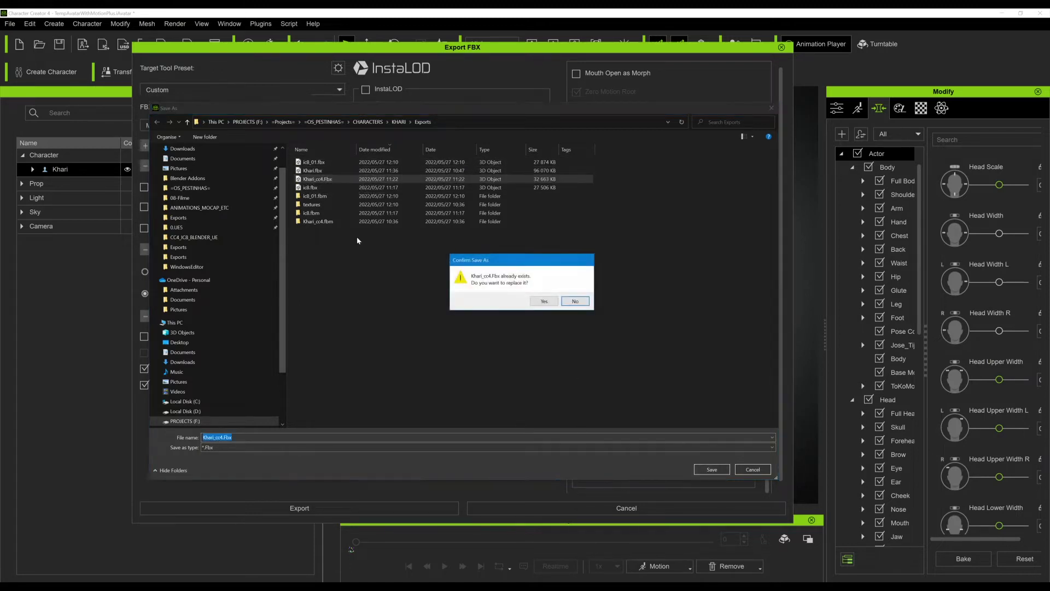
{"action": "left_click", "coordinate": [540, 303]}
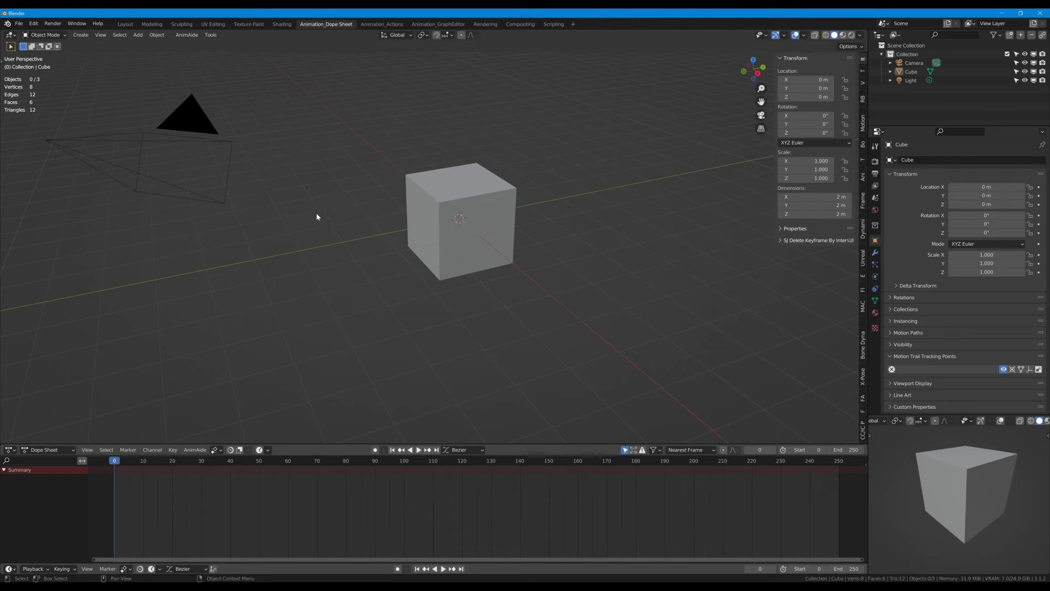
Delete the default camera, cube and light from the new Blender scene
{"action": "key", "text": "a"}
{"action": "key", "text": "Delete"}
{"action": "middle_click_drag", "start_coordinate": [317, 214], "coordinate": [408, 280]}
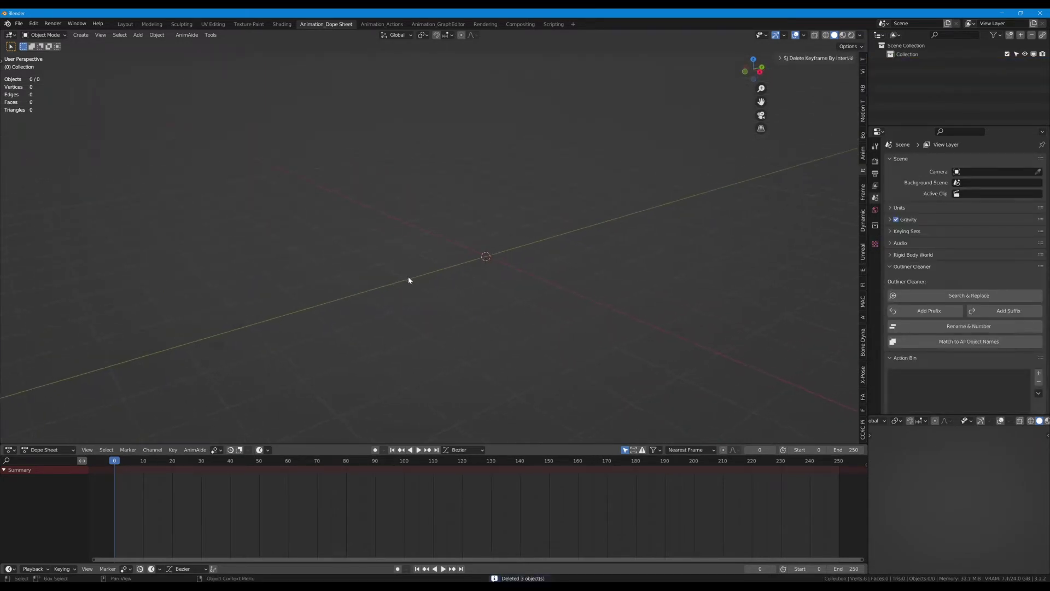
Import Khari_cc4.Fbx from the Exports folder as FBX with the default armature options
{"action": "left_click", "coordinate": [19, 23]}
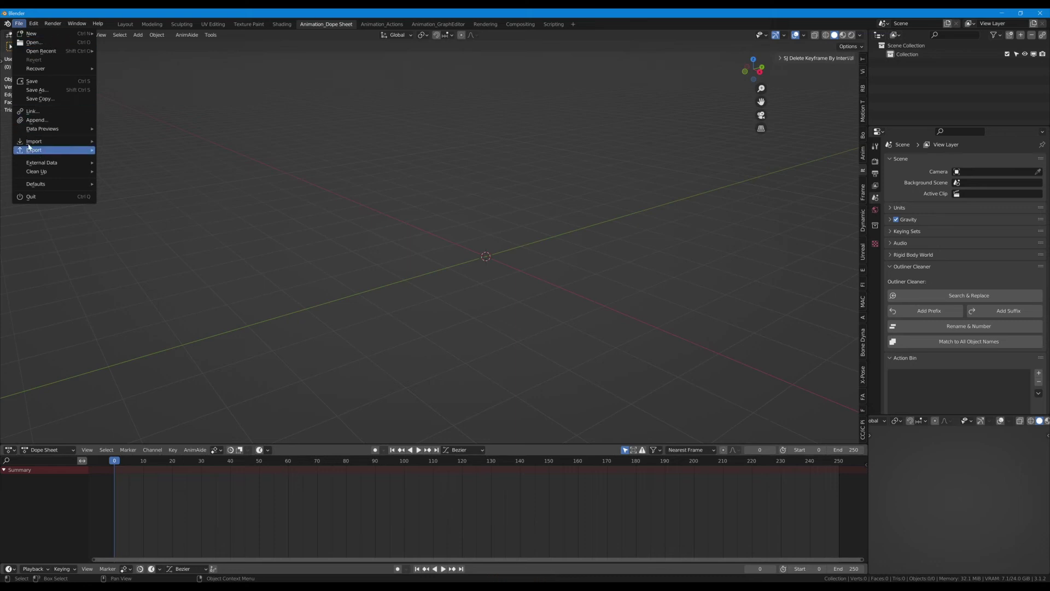
{"action": "mouse_move", "coordinate": [32, 142]}
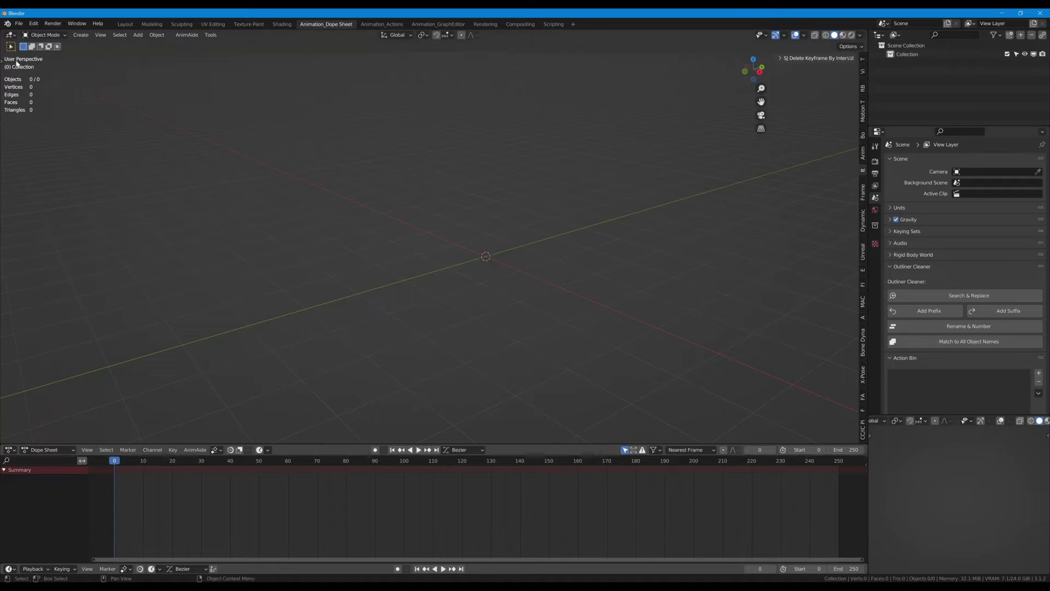
{"action": "left_click", "coordinate": [19, 23]}
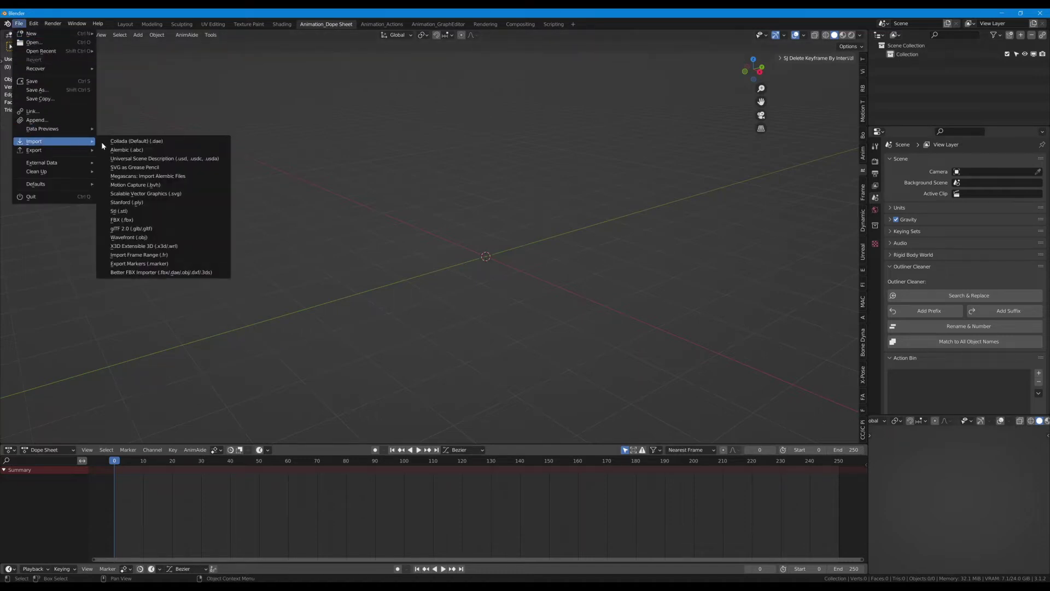
{"action": "left_click", "coordinate": [125, 220]}
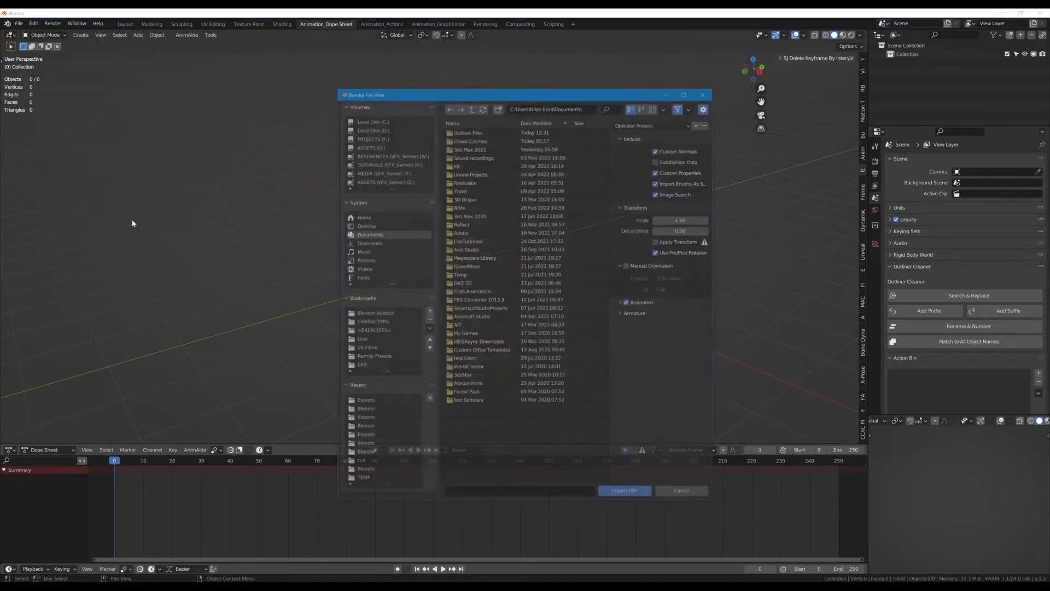
{"action": "left_click", "coordinate": [363, 403]}
{"action": "left_click", "coordinate": [495, 164]}
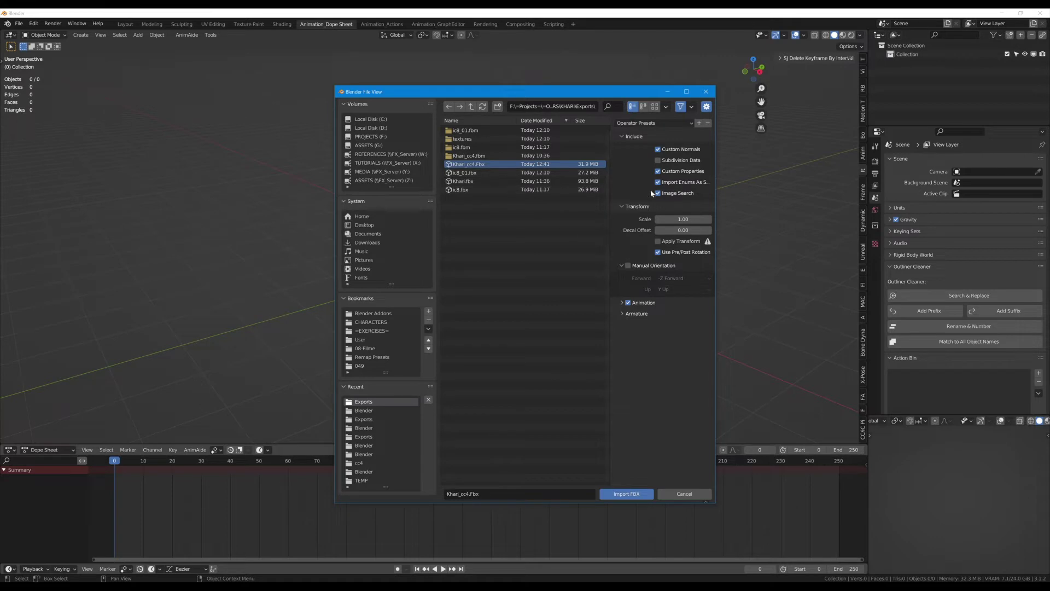
{"action": "left_click", "coordinate": [619, 314]}
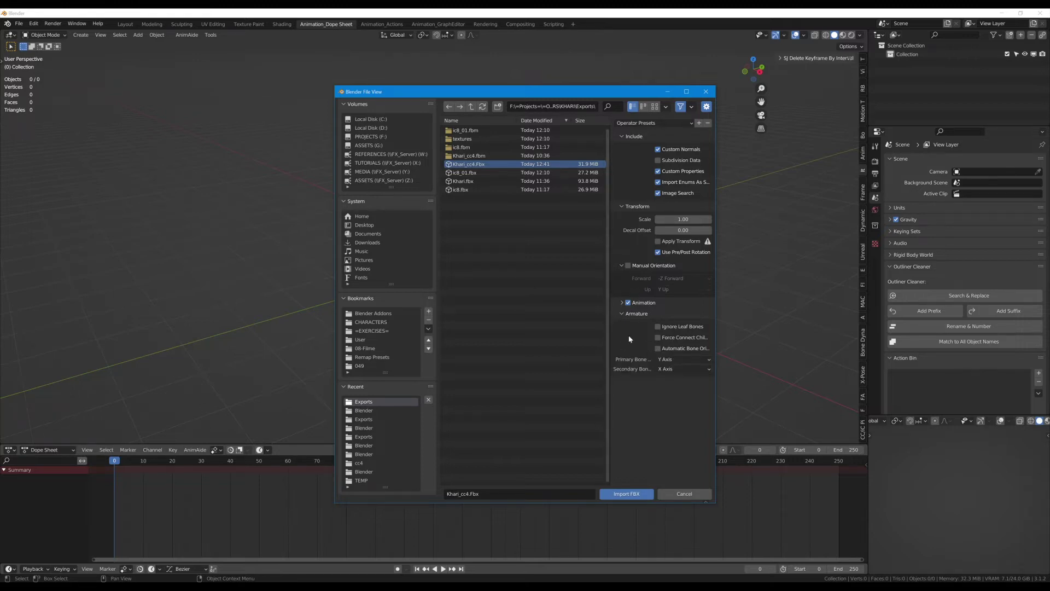
{"action": "left_click", "coordinate": [622, 493]}
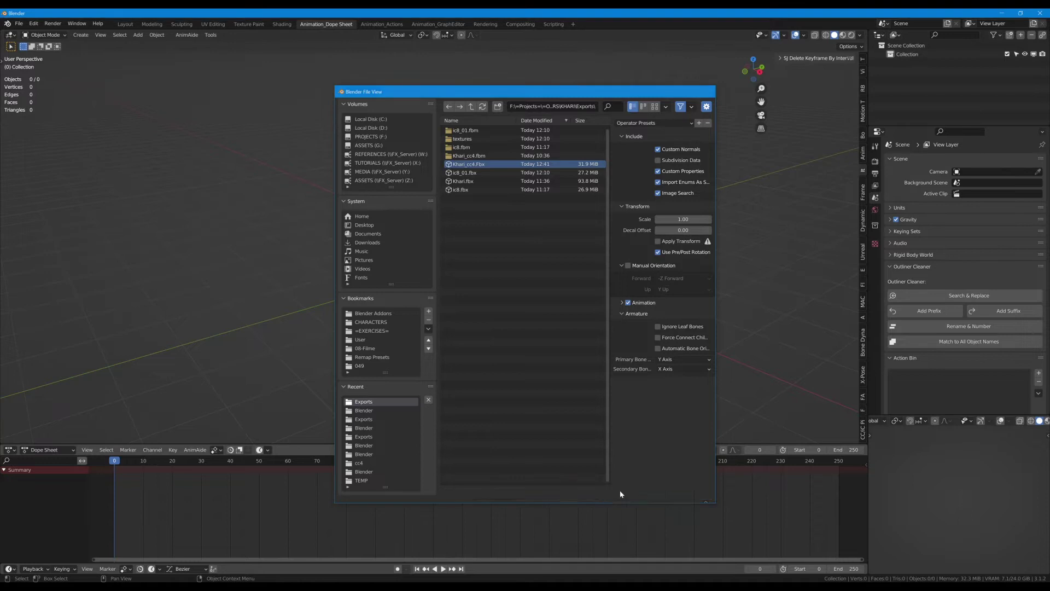
Inspect the body mesh's Armature modifier by switching its viewport display off and on again
{"action": "middle_click_drag", "start_coordinate": [486, 275], "coordinate": [442, 277]}
{"action": "scroll", "coordinate": [450, 255], "scroll_direction": "up", "scroll_amount": 2}
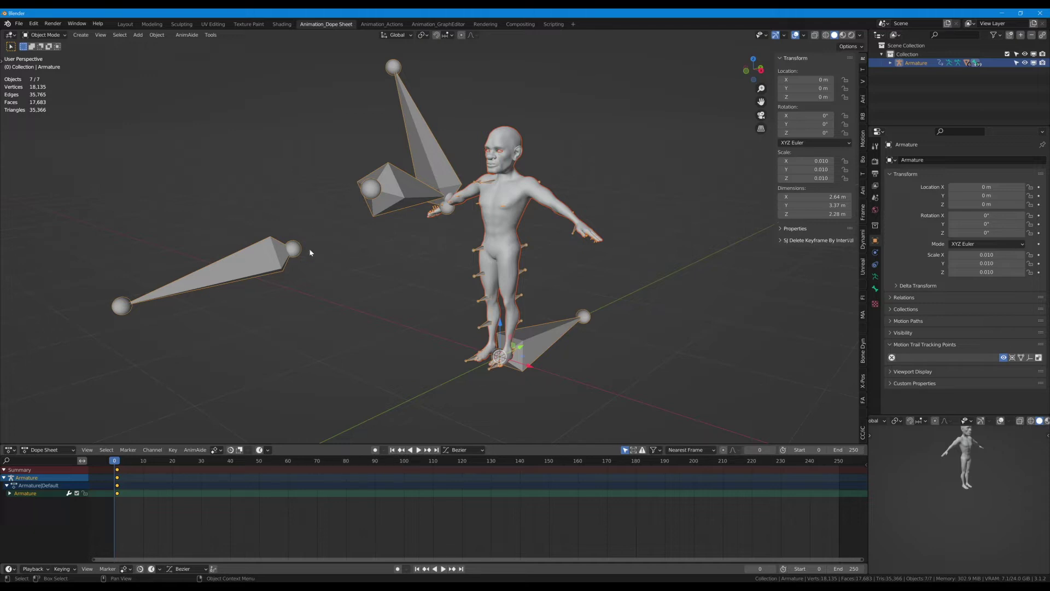
{"action": "mouse_move", "coordinate": [294, 258]}
{"action": "middle_mouse_down"}
{"action": "mouse_move", "coordinate": [305, 277]}
{"action": "mouse_move", "coordinate": [294, 278]}
{"action": "middle_mouse_up"}
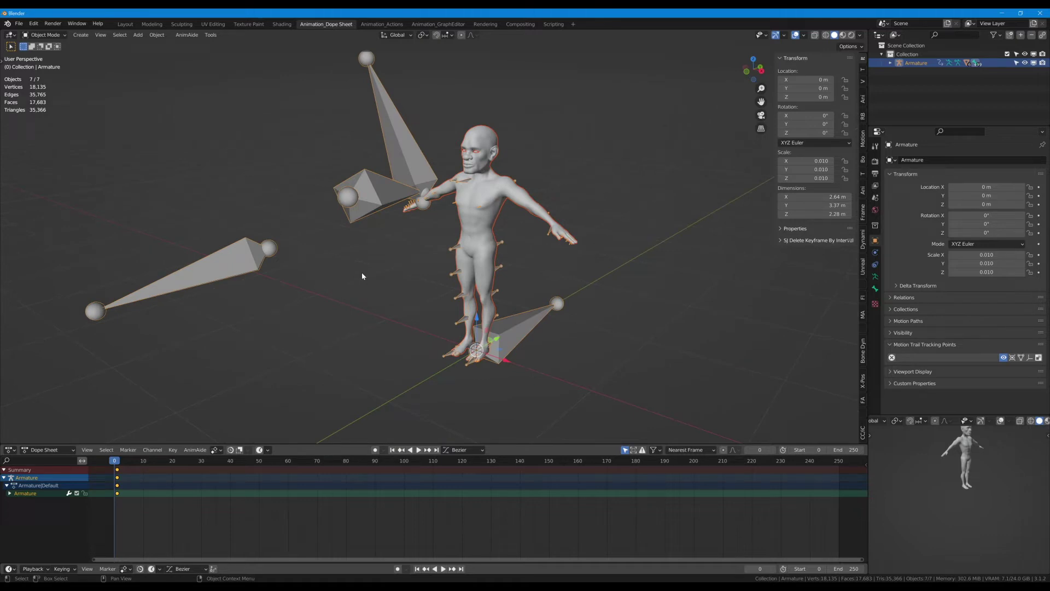
{"action": "left_click", "coordinate": [395, 329]}
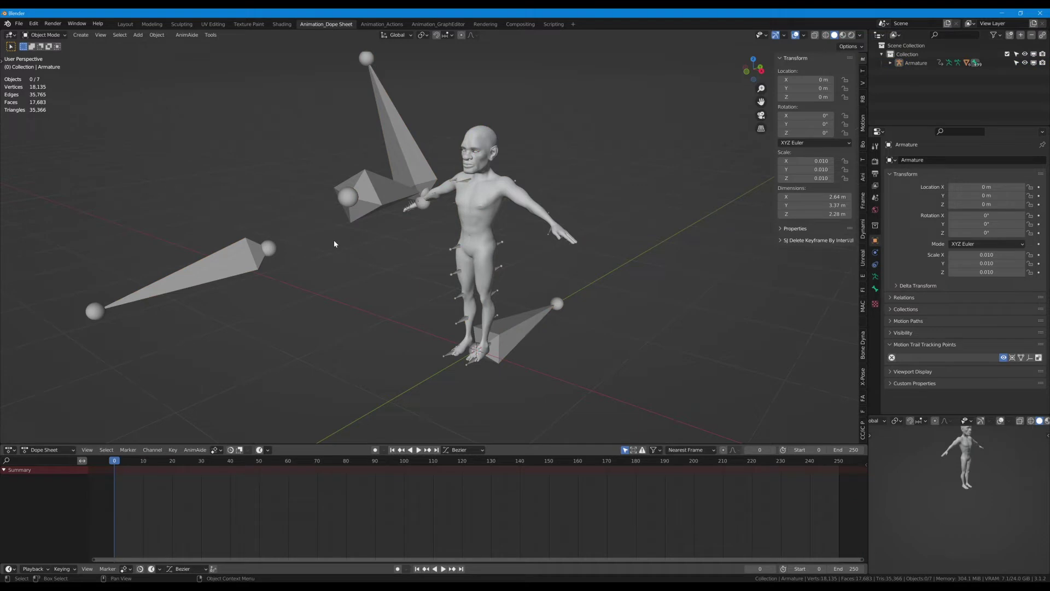
{"action": "left_click", "coordinate": [483, 132]}
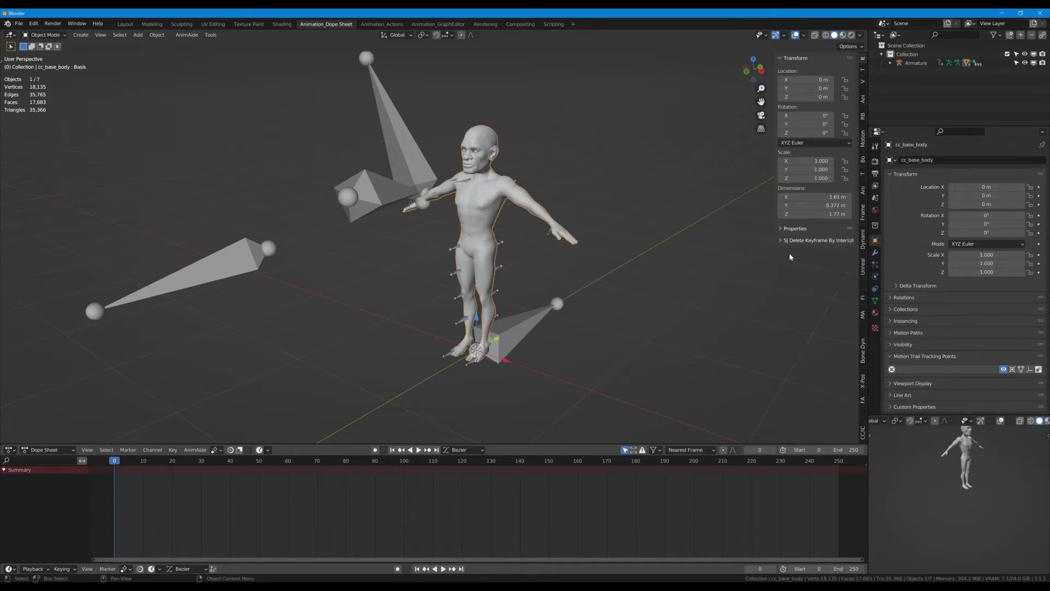
{"action": "left_click", "coordinate": [876, 252]}
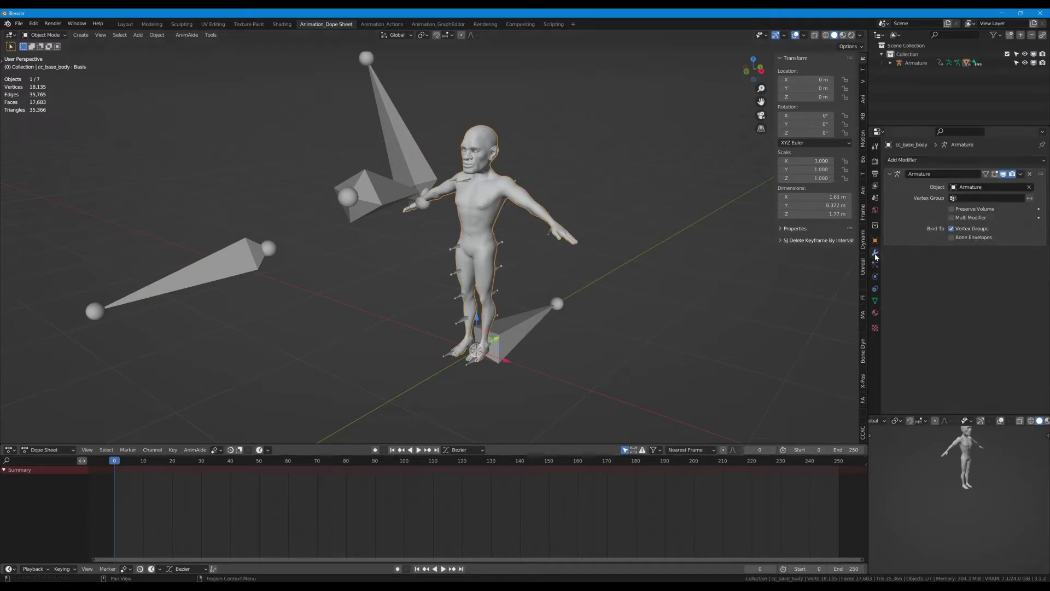
{"action": "left_click", "coordinate": [1007, 175]}
{"action": "left_click", "coordinate": [1007, 175]}
{"action": "left_click", "coordinate": [1006, 176]}
{"action": "left_click", "coordinate": [1006, 175]}
Examine the imported character from several angles and look over the Skkeeper add-on's product page
{"action": "middle_click_drag", "start_coordinate": [459, 202], "coordinate": [471, 278]}
{"action": "scroll", "coordinate": [471, 277], "scroll_direction": "up", "scroll_amount": 5}
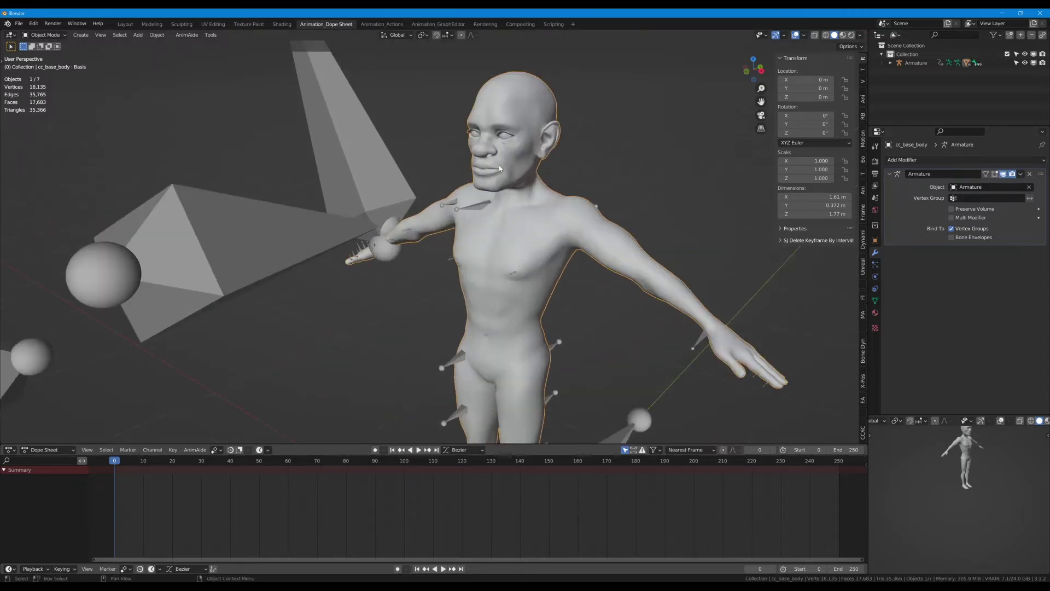
{"action": "middle_click_drag", "start_coordinate": [585, 320], "coordinate": [572, 291], "text": "shift"}
{"action": "scroll", "coordinate": [586, 267], "scroll_direction": "down", "scroll_amount": 2}
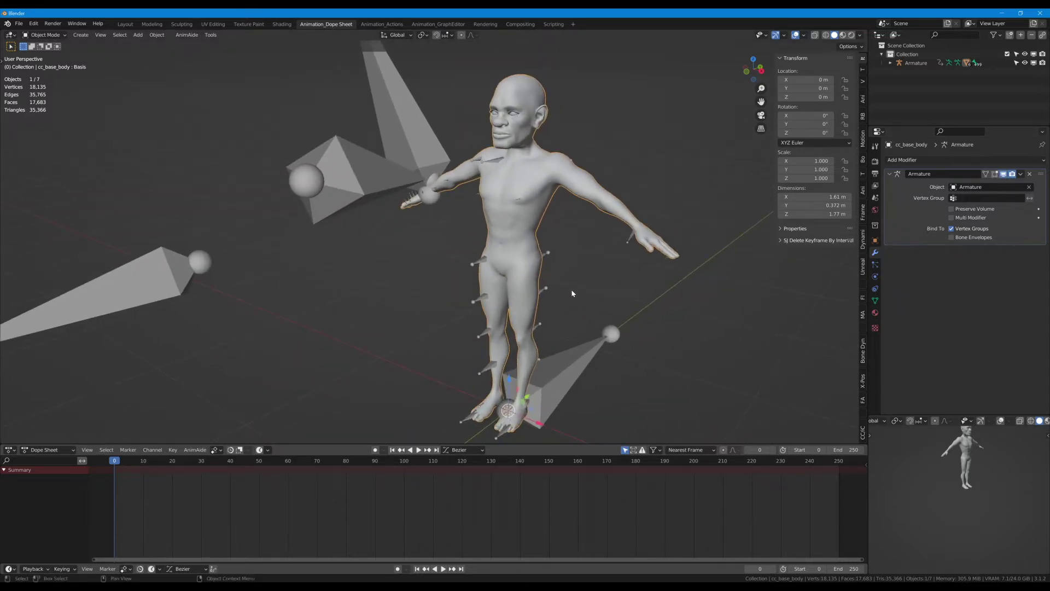
{"action": "middle_click_drag", "start_coordinate": [395, 327], "coordinate": [433, 298]}
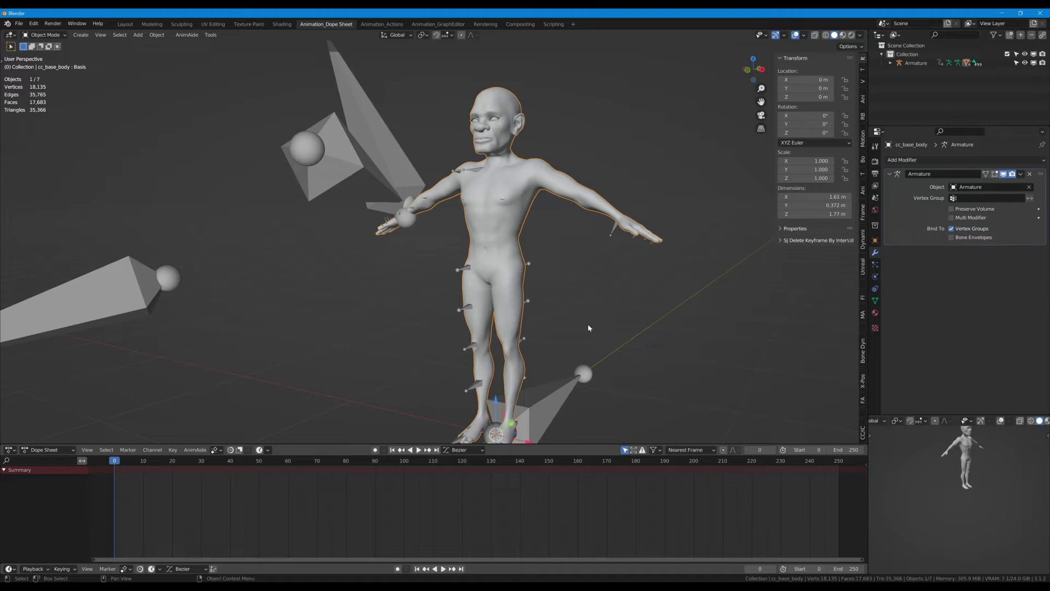
{"action": "middle_click_drag", "start_coordinate": [584, 322], "coordinate": [535, 309]}
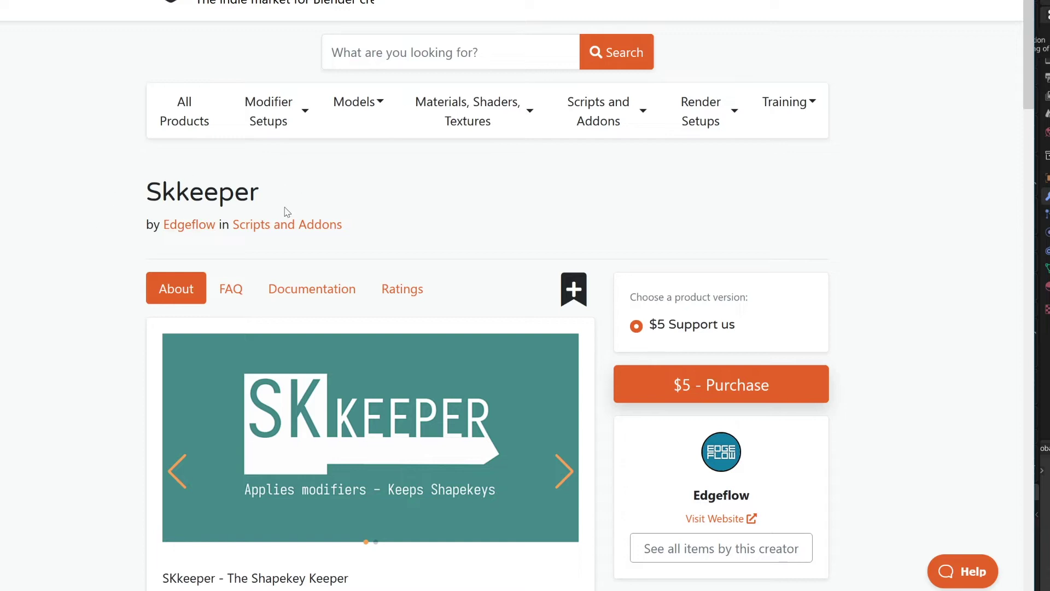
{"action": "left_click_drag", "start_coordinate": [1028, 3], "coordinate": [1025, 41]}
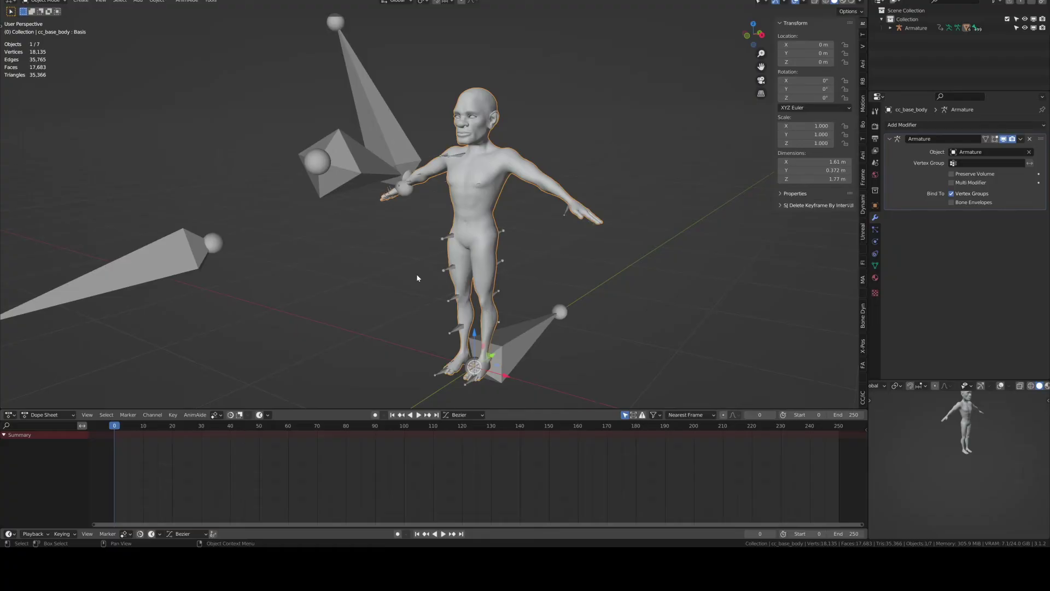
Overlay the wireframe on the shaded character and examine the head's topology, keeping the body mesh selected
{"action": "middle_click_drag", "start_coordinate": [399, 275], "coordinate": [394, 285], "text": "shift"}
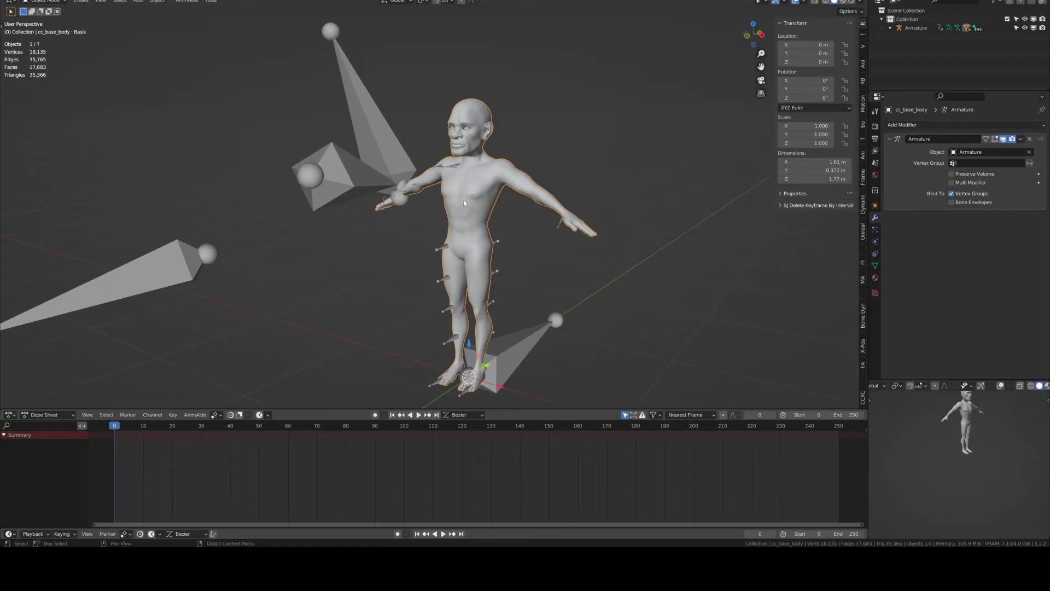
{"action": "scroll", "coordinate": [469, 200], "scroll_direction": "up", "scroll_amount": 5}
{"action": "scroll", "coordinate": [453, 202], "scroll_direction": "down", "scroll_amount": 2}
{"action": "middle_click_drag", "start_coordinate": [452, 206], "coordinate": [462, 338], "text": "shift"}
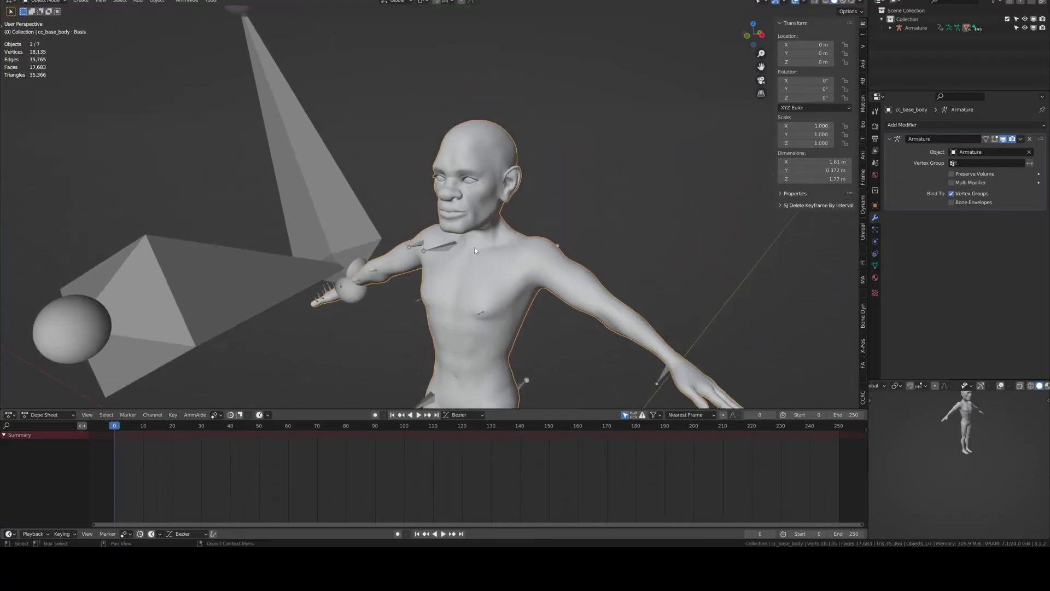
{"action": "scroll", "coordinate": [473, 236], "scroll_direction": "up", "scroll_amount": 3}
{"action": "scroll", "coordinate": [473, 235], "scroll_direction": "up", "scroll_amount": 4}
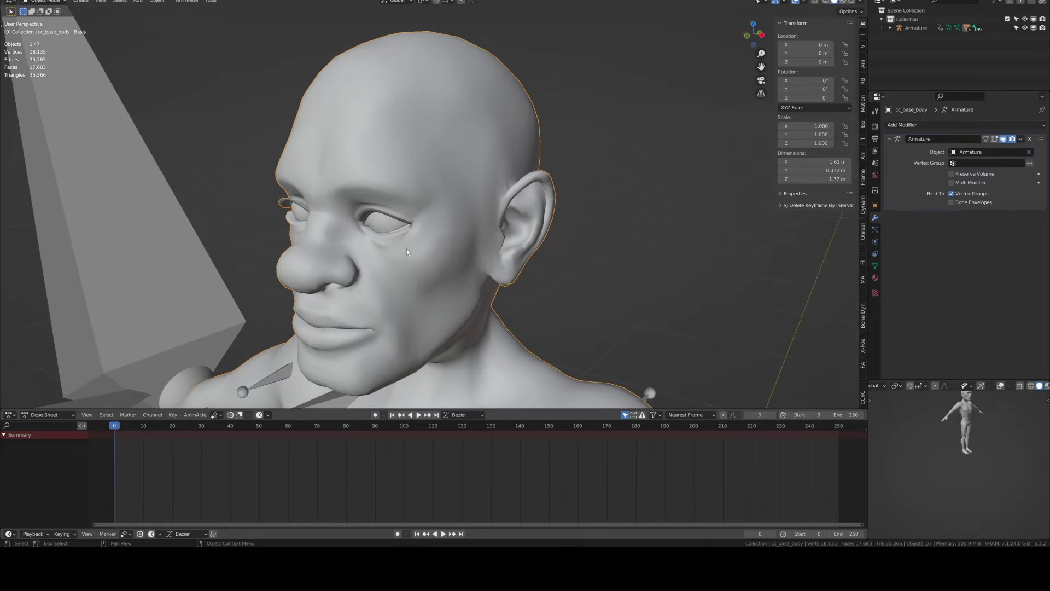
{"action": "mouse_move", "coordinate": [417, 280]}
{"action": "middle_mouse_down"}
{"action": "mouse_move", "coordinate": [478, 270]}
{"action": "mouse_move", "coordinate": [434, 271]}
{"action": "middle_mouse_up"}
{"action": "scroll", "coordinate": [473, 266], "scroll_direction": "down", "scroll_amount": 2}
{"action": "scroll", "coordinate": [436, 273], "scroll_direction": "down", "scroll_amount": 2}
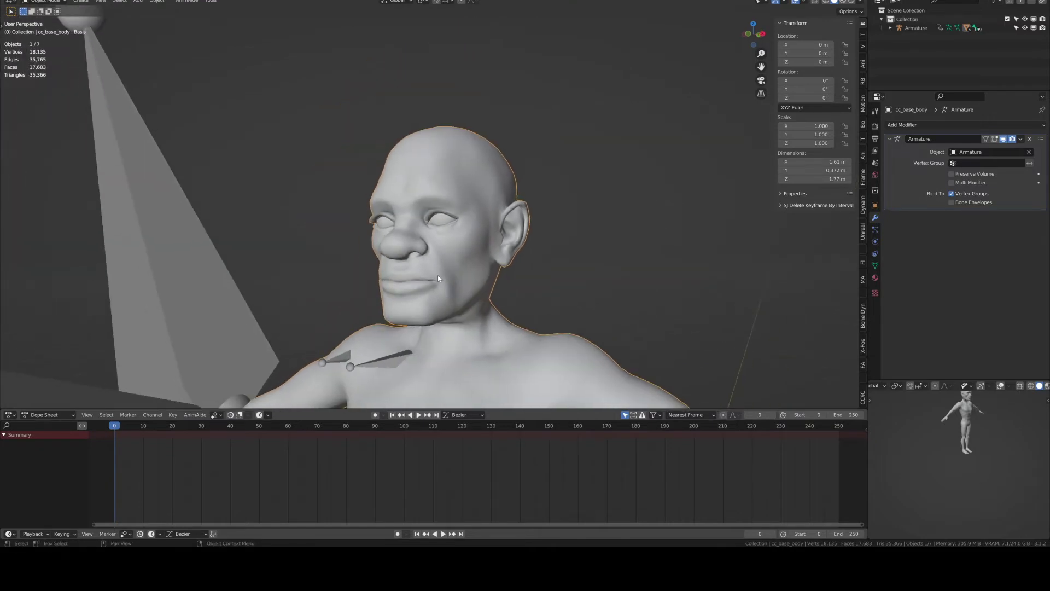
{"action": "key", "text": "shift+z"}
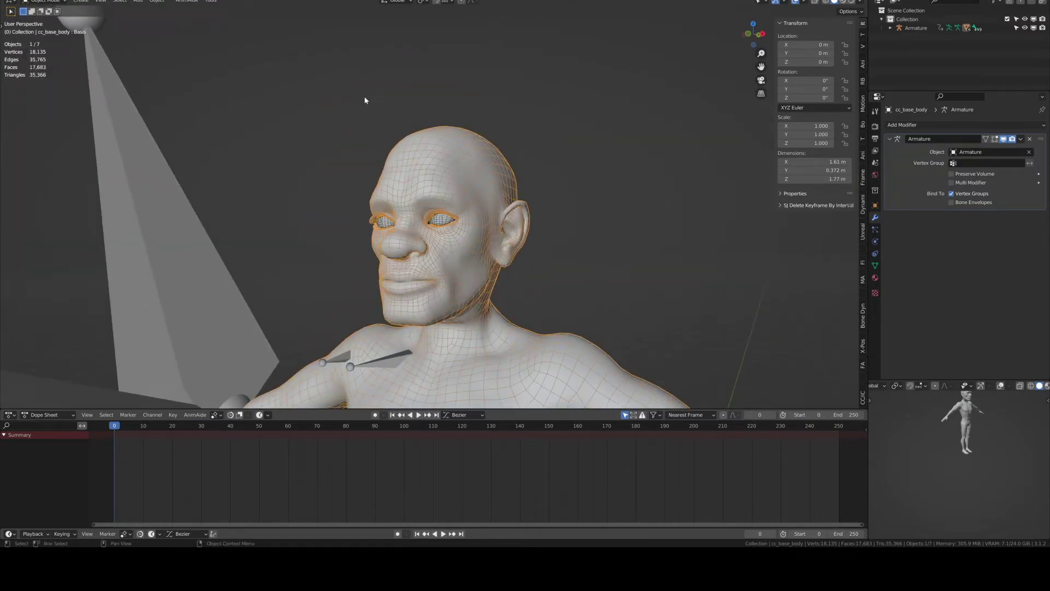
{"action": "left_click", "coordinate": [319, 188]}
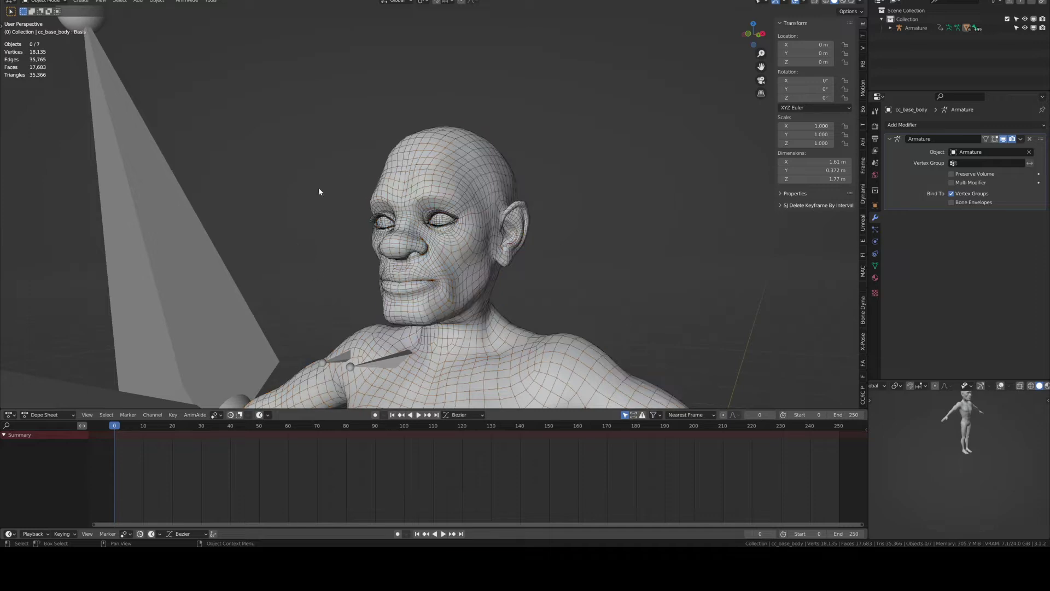
{"action": "key", "text": "ctrl+z"}
Add a level 1 Subdivision modifier to the body mesh and apply it with Skkeeper to preserve the shape keys
{"action": "key", "text": "ctrl+1"}
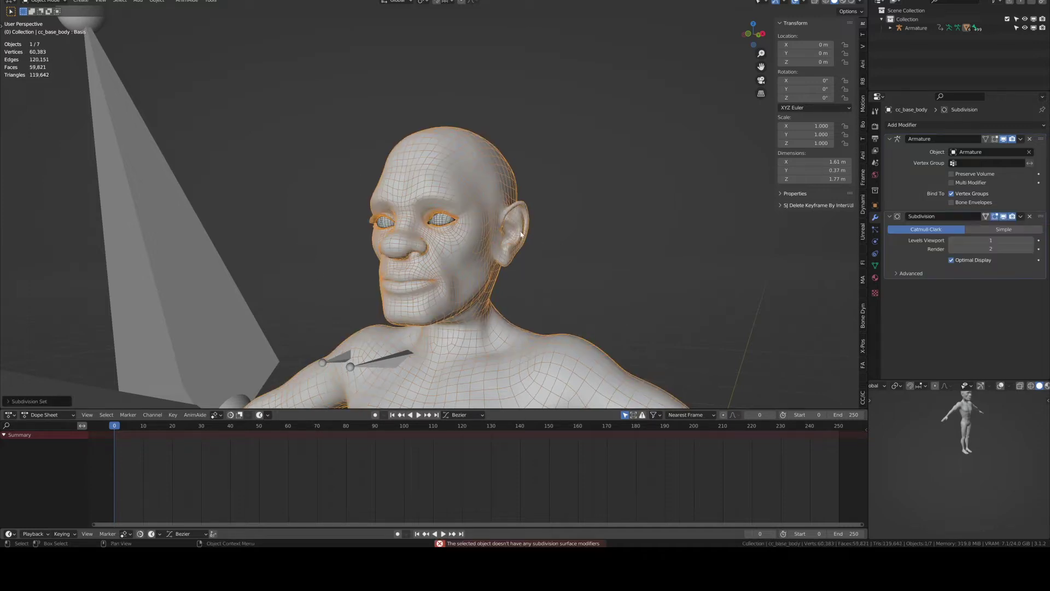
{"action": "left_click", "coordinate": [150, 2]}
{"action": "mouse_move", "coordinate": [125, 2]}
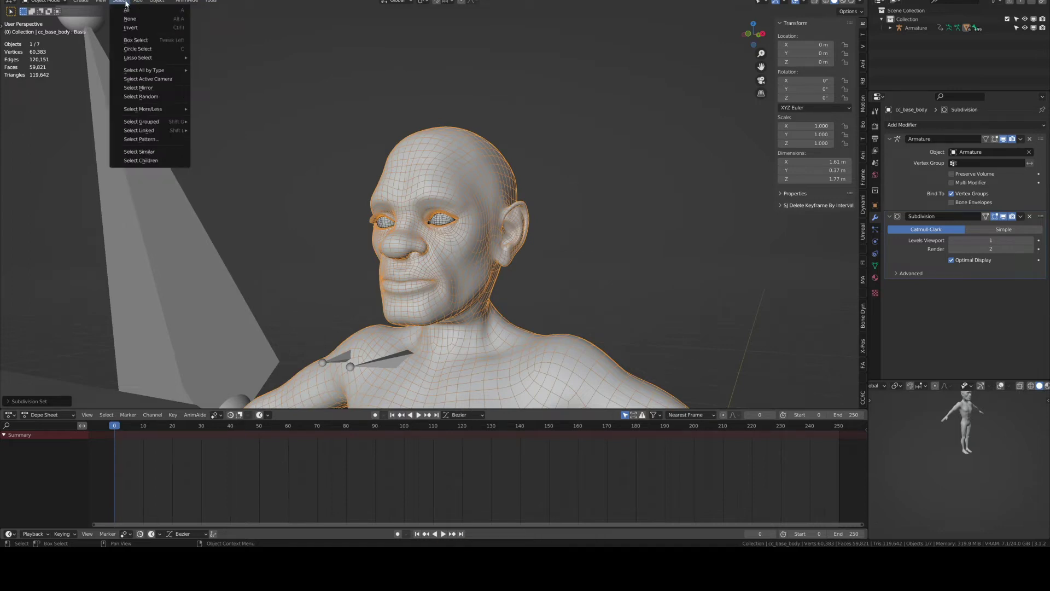
{"action": "mouse_move", "coordinate": [157, 2]}
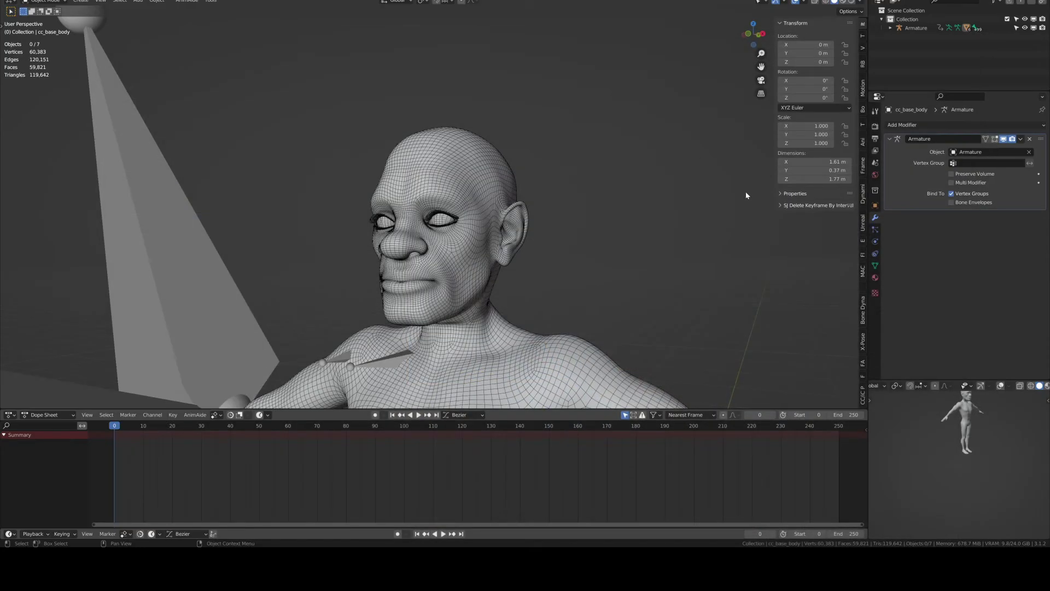
Select the body mesh and examine the subdivided head and its remaining modifier
{"action": "left_click", "coordinate": [436, 184]}
{"action": "middle_click_drag", "start_coordinate": [460, 189], "coordinate": [475, 154], "text": "shift"}
{"action": "scroll", "coordinate": [422, 221], "scroll_direction": "up", "scroll_amount": 3}
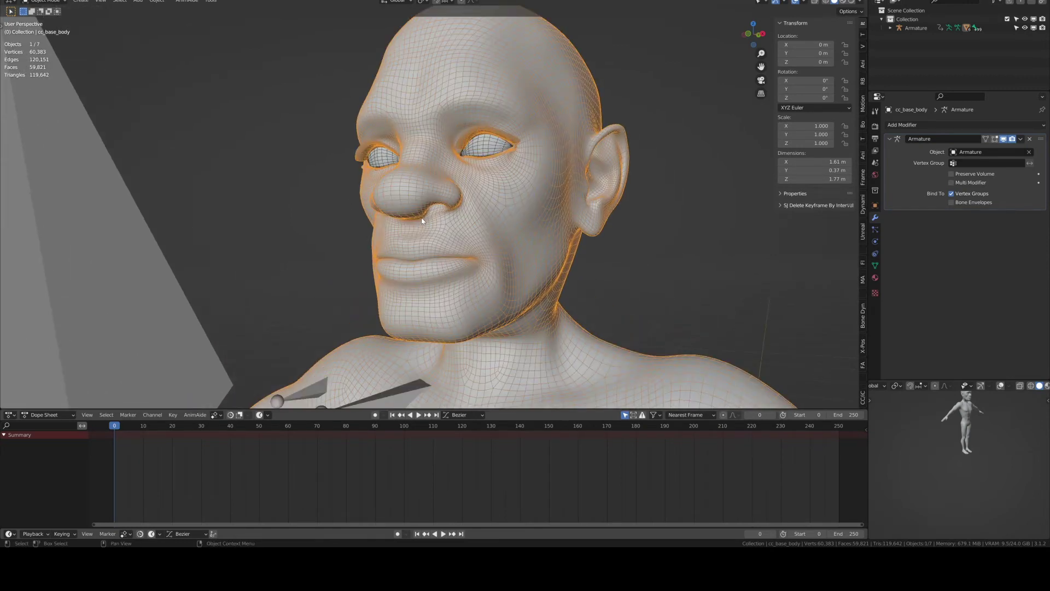
{"action": "middle_click_drag", "start_coordinate": [422, 221], "coordinate": [520, 234]}
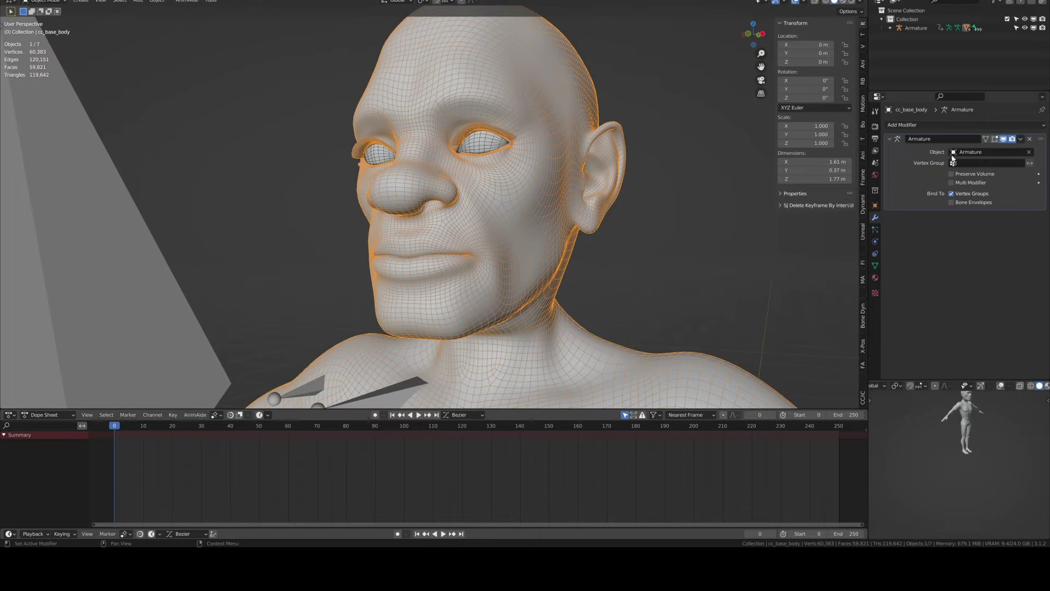
Put the armature in Pose Mode, show the head in wireframe and select the cc_base_facialbone bone inside the jaw
{"action": "left_click", "coordinate": [147, 310]}
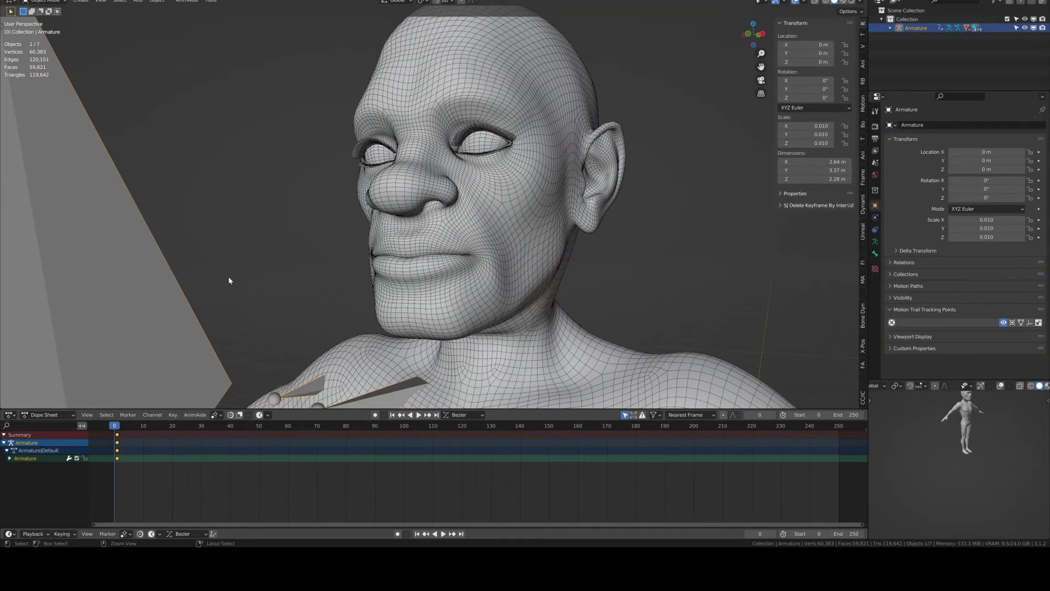
{"action": "key", "text": "ctrl+Tab"}
{"action": "scroll", "coordinate": [228, 277], "scroll_direction": "down", "scroll_amount": 5}
{"action": "middle_click_drag", "start_coordinate": [267, 282], "coordinate": [358, 278]}
{"action": "scroll", "coordinate": [368, 276], "scroll_direction": "up", "scroll_amount": 2}
{"action": "key", "text": "shift+z"}
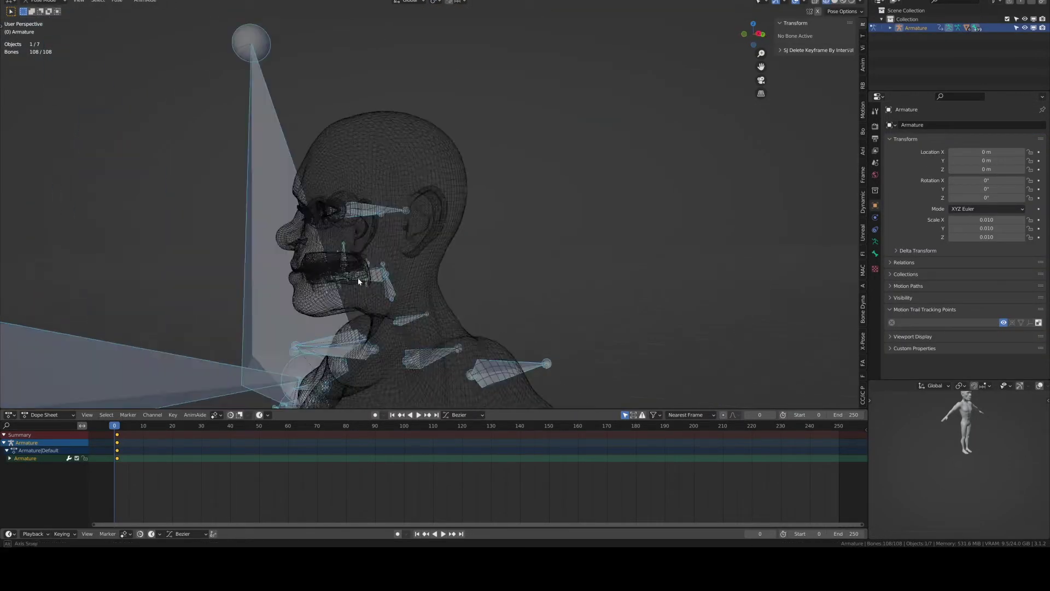
{"action": "scroll", "coordinate": [357, 278], "scroll_direction": "up", "scroll_amount": 6}
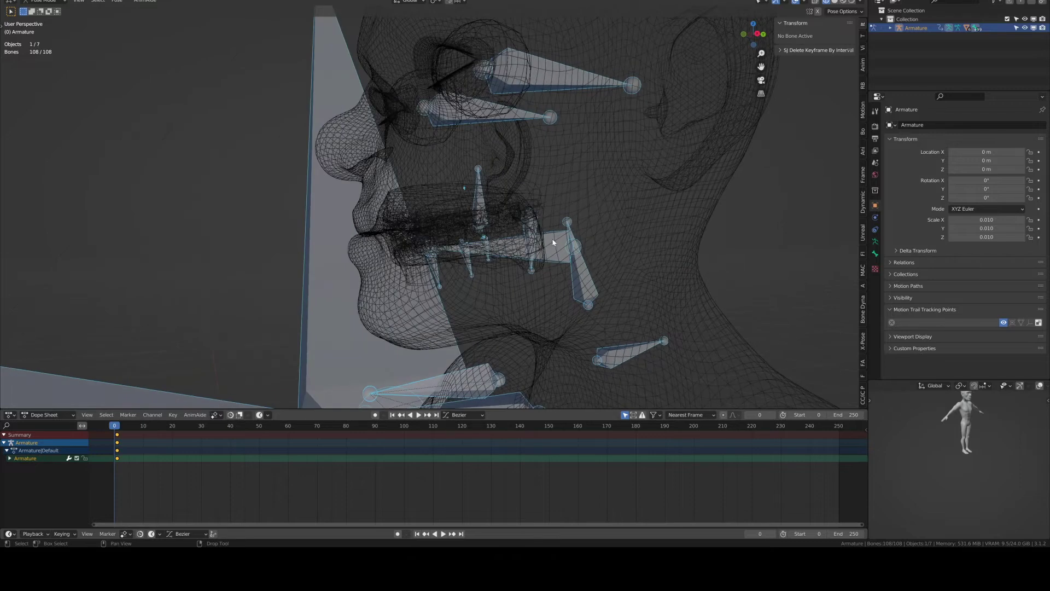
{"action": "left_click", "coordinate": [553, 242]}
{"action": "middle_click_drag", "start_coordinate": [310, 254], "coordinate": [353, 254]}
{"action": "key", "text": "r"}
{"action": "key", "text": "x"}
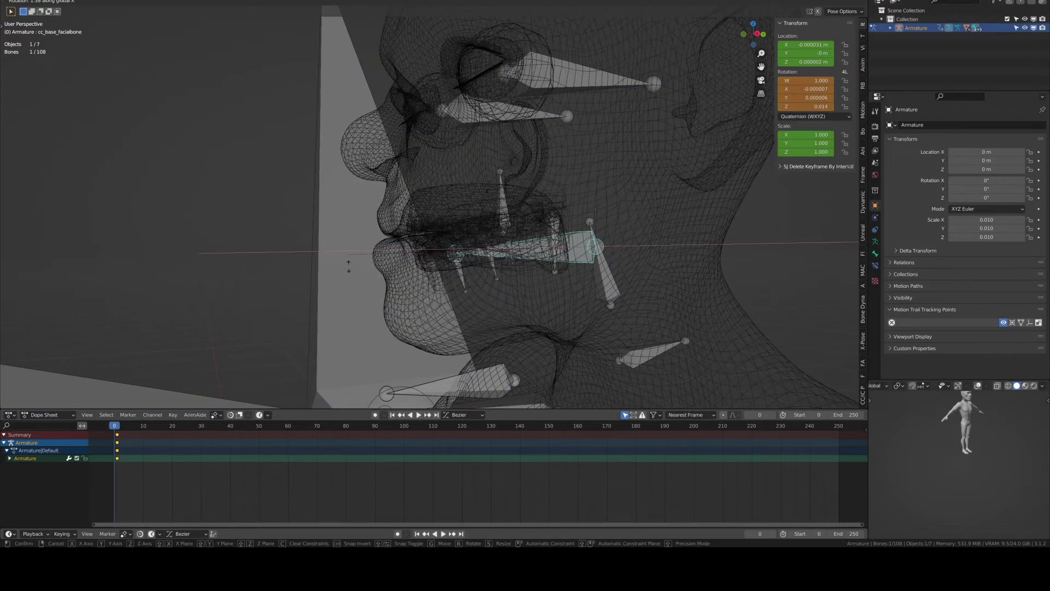
{"action": "right_click", "coordinate": [372, 240]}
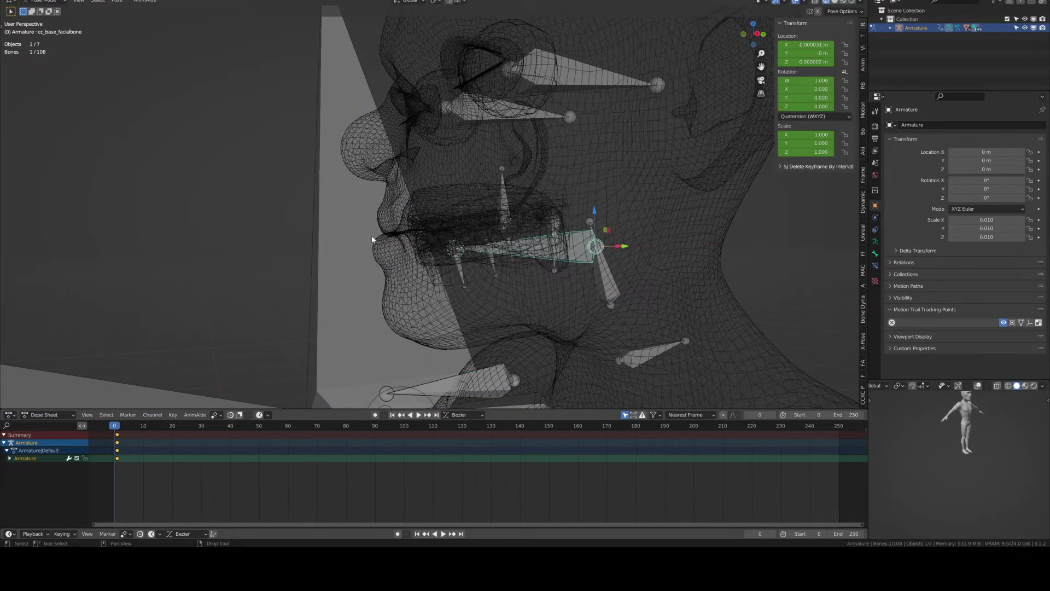
Return the head to shaded display and try rotating the cc_base_facialbone bone to test its effect on the face
{"action": "key", "text": "shift+z"}
{"action": "key", "text": "alt+shift+z"}
{"action": "key", "text": "alt+shift+z"}
{"action": "middle_click_drag", "start_coordinate": [369, 256], "coordinate": [363, 251], "text": "shift"}
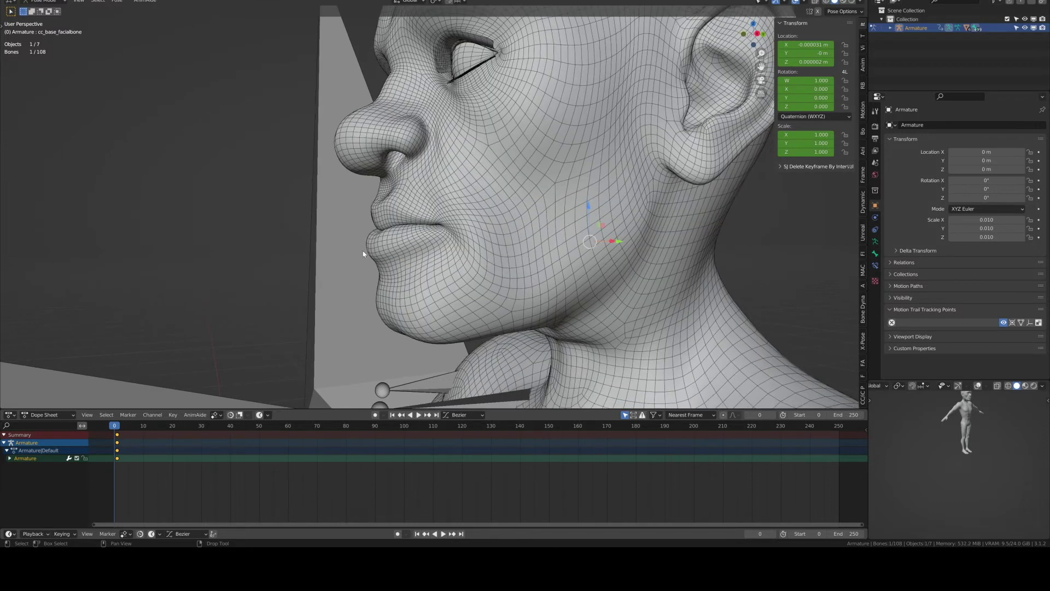
{"action": "key", "text": "r"}
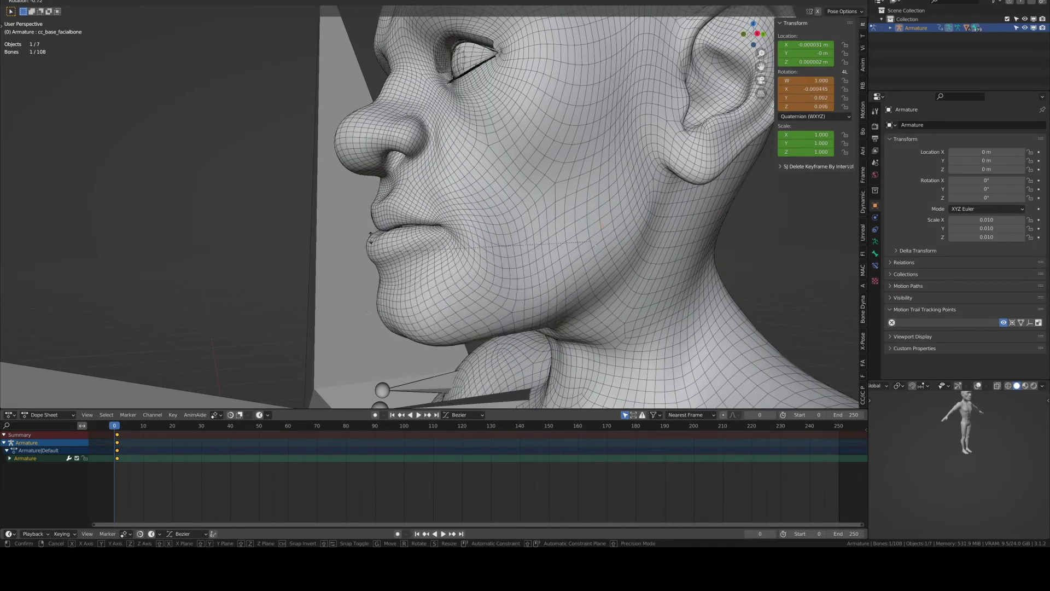
{"action": "right_click", "coordinate": [366, 311]}
Select the cc_base_jawroot bone and try rotating and moving it to test the jaw deformation on the shaded head
{"action": "key", "text": "shift+z"}
{"action": "mouse_move", "coordinate": [554, 264]}
{"action": "middle_mouse_down"}
{"action": "mouse_move", "coordinate": [535, 261]}
{"action": "mouse_move", "coordinate": [525, 234]}
{"action": "middle_mouse_up"}
{"action": "left_click", "coordinate": [515, 216]}
{"action": "key", "text": "alt+z"}
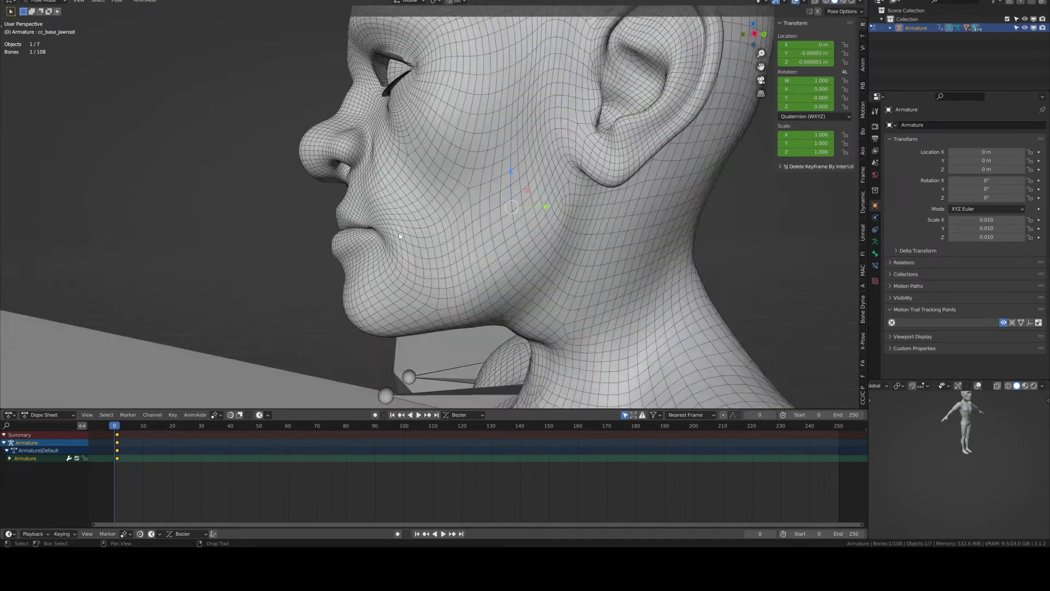
{"action": "scroll", "coordinate": [330, 232], "scroll_direction": "up", "scroll_amount": 2}
{"action": "key", "text": "r"}
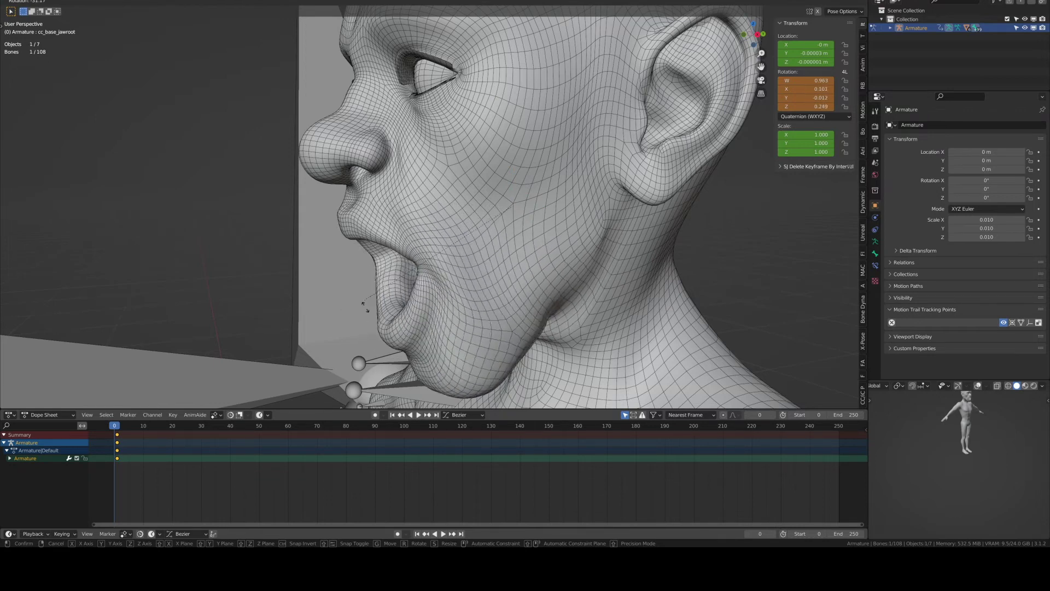
{"action": "right_click", "coordinate": [360, 264]}
{"action": "middle_click_drag", "start_coordinate": [360, 265], "coordinate": [383, 234]}
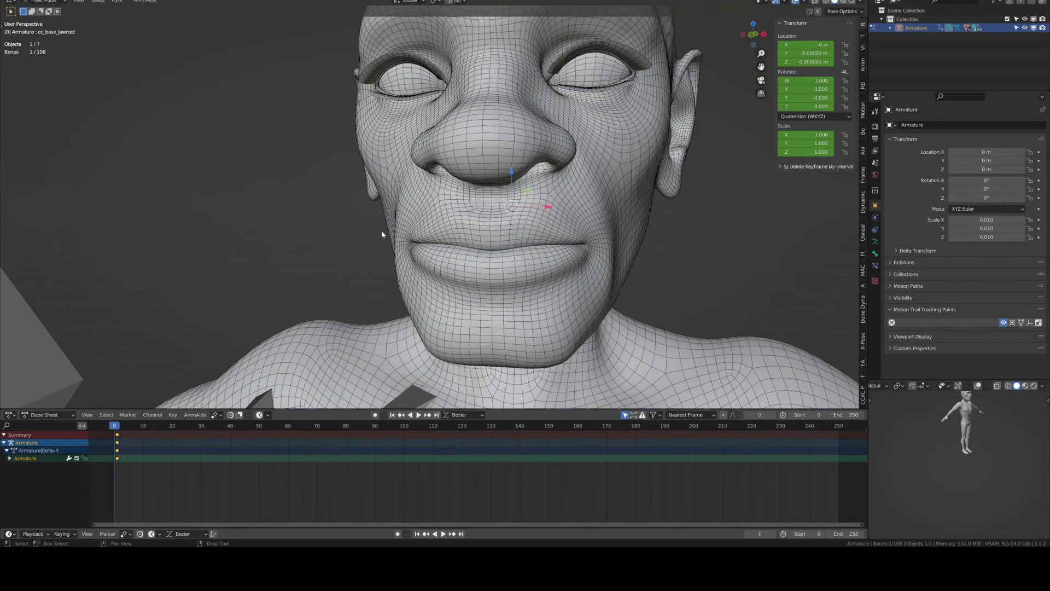
{"action": "key", "text": "g"}
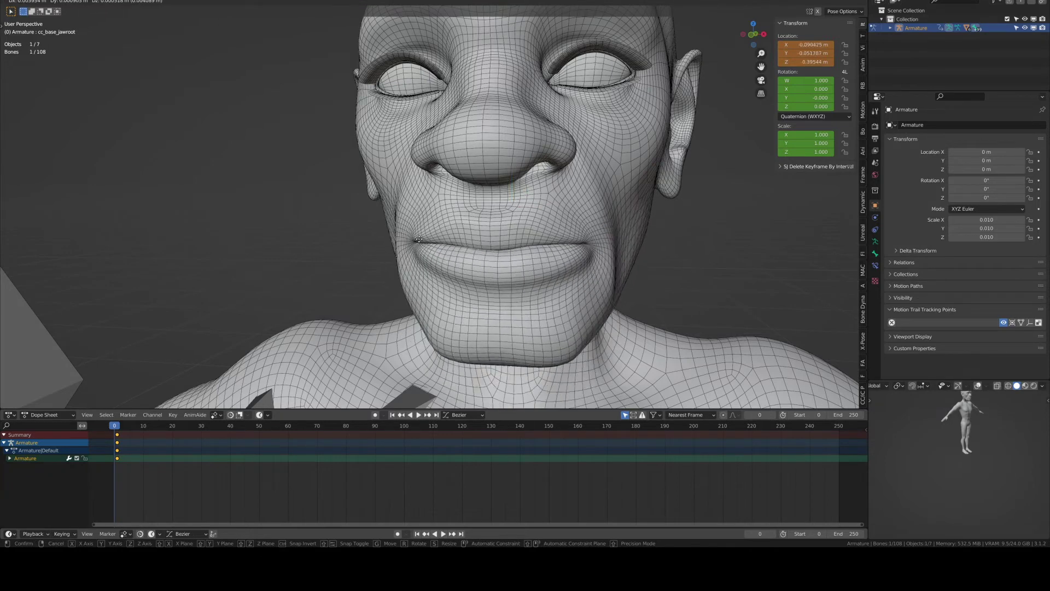
{"action": "key", "text": "Escape"}
Select the clavicle_r bone and try rotating it to test the shoulder and arm deformation
{"action": "scroll", "coordinate": [398, 268], "scroll_direction": "down", "scroll_amount": 5}
{"action": "middle_click_drag", "start_coordinate": [398, 268], "coordinate": [440, 188], "text": "shift"}
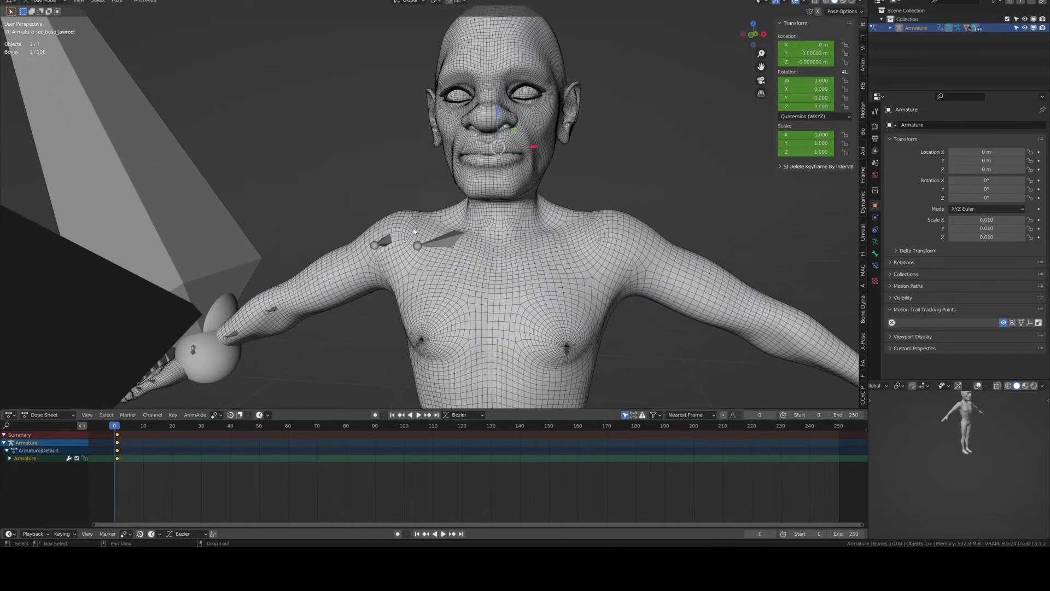
{"action": "key", "text": "shift+z"}
{"action": "middle_click_drag", "start_coordinate": [323, 253], "coordinate": [388, 243]}
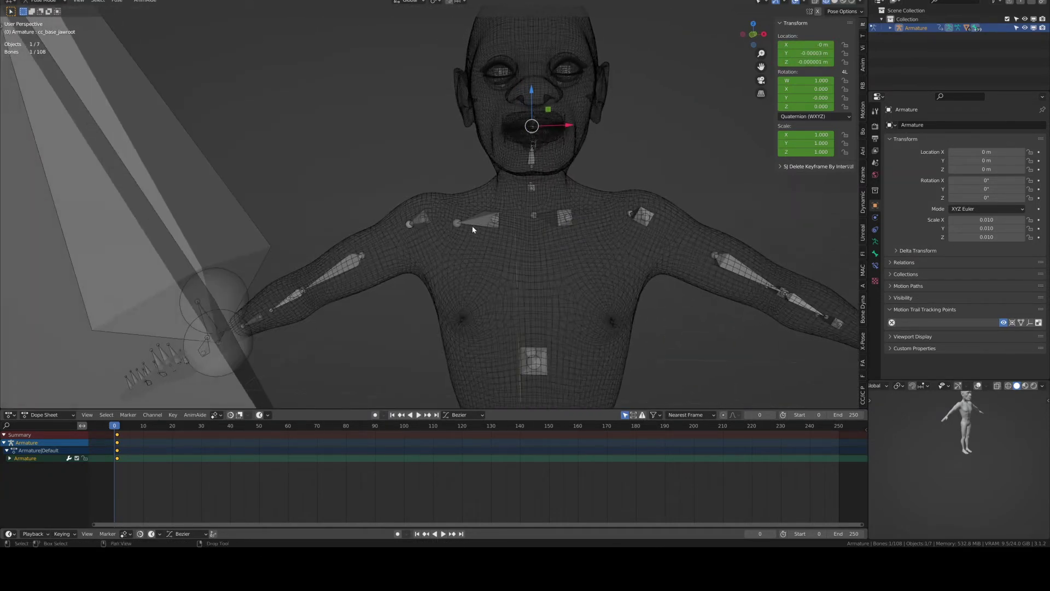
{"action": "left_click", "coordinate": [484, 221]}
{"action": "key", "text": "alt+z"}
{"action": "middle_click_drag", "start_coordinate": [382, 206], "coordinate": [380, 204]}
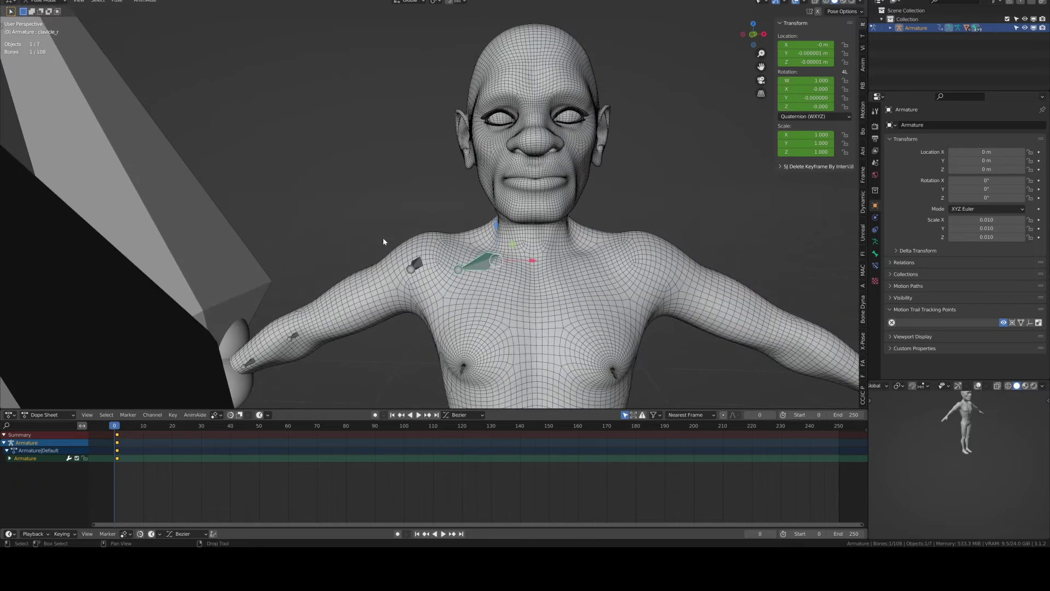
{"action": "key", "text": "r"}
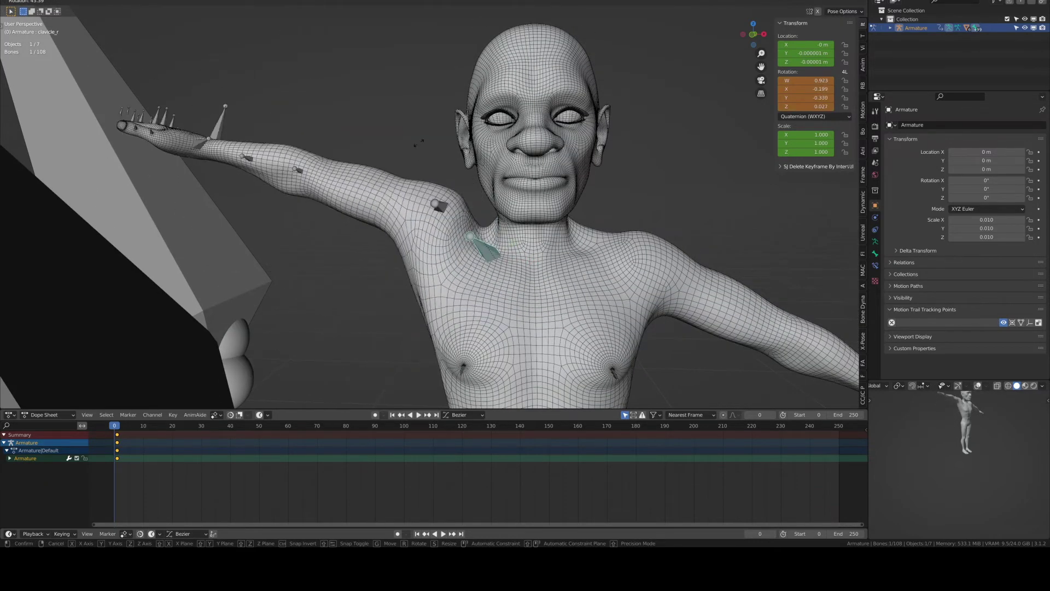
{"action": "right_click", "coordinate": [412, 236]}
Try rotating the thigh_twist_01_l and thigh_l bones to test the leg deformation
{"action": "scroll", "coordinate": [412, 242], "scroll_direction": "down", "scroll_amount": 2}
{"action": "middle_click_drag", "start_coordinate": [411, 242], "coordinate": [432, 104], "text": "shift"}
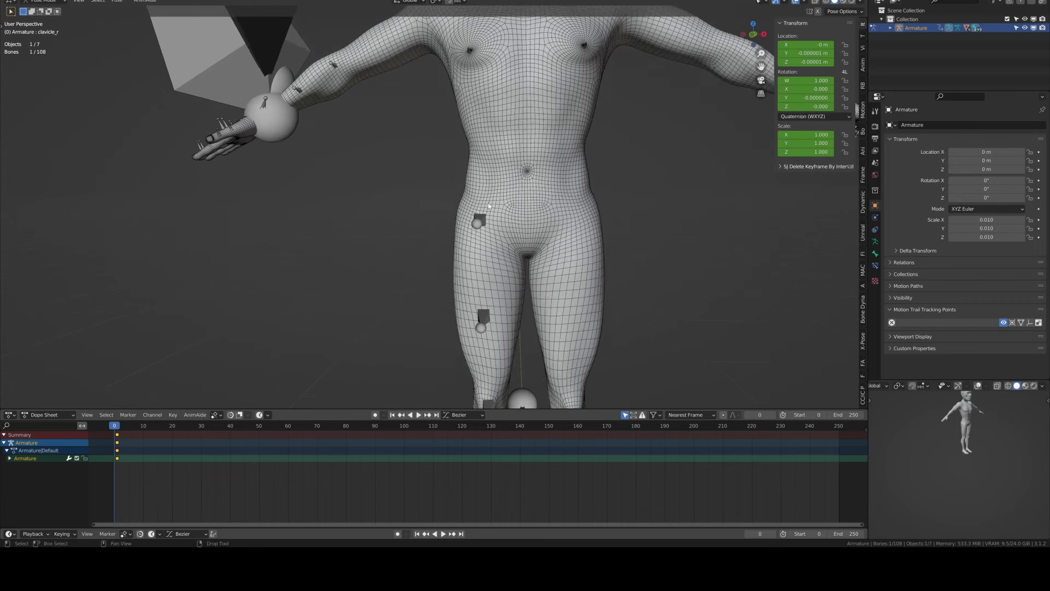
{"action": "middle_click_drag", "start_coordinate": [539, 222], "coordinate": [448, 216]}
{"action": "key", "text": "alt+z"}
{"action": "left_click", "coordinate": [536, 200]}
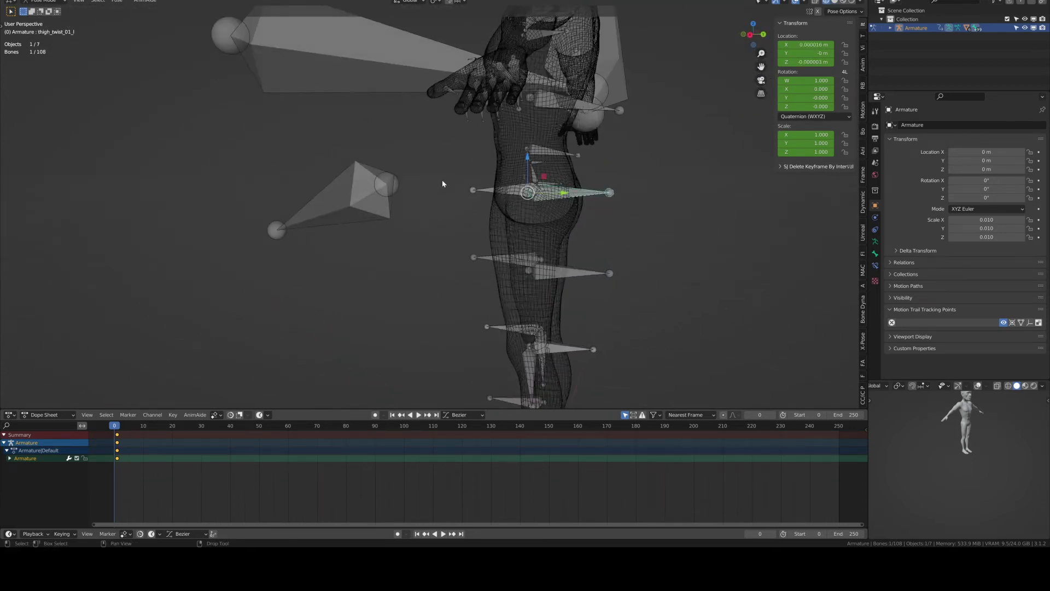
{"action": "key", "text": "r"}
{"action": "right_click", "coordinate": [462, 169]}
{"action": "left_click", "coordinate": [580, 198]}
{"action": "key", "text": "r"}
{"action": "right_click", "coordinate": [466, 247]}
{"action": "key", "text": "shift+z"}
{"action": "middle_click_drag", "start_coordinate": [466, 247], "coordinate": [447, 263], "text": "shift"}
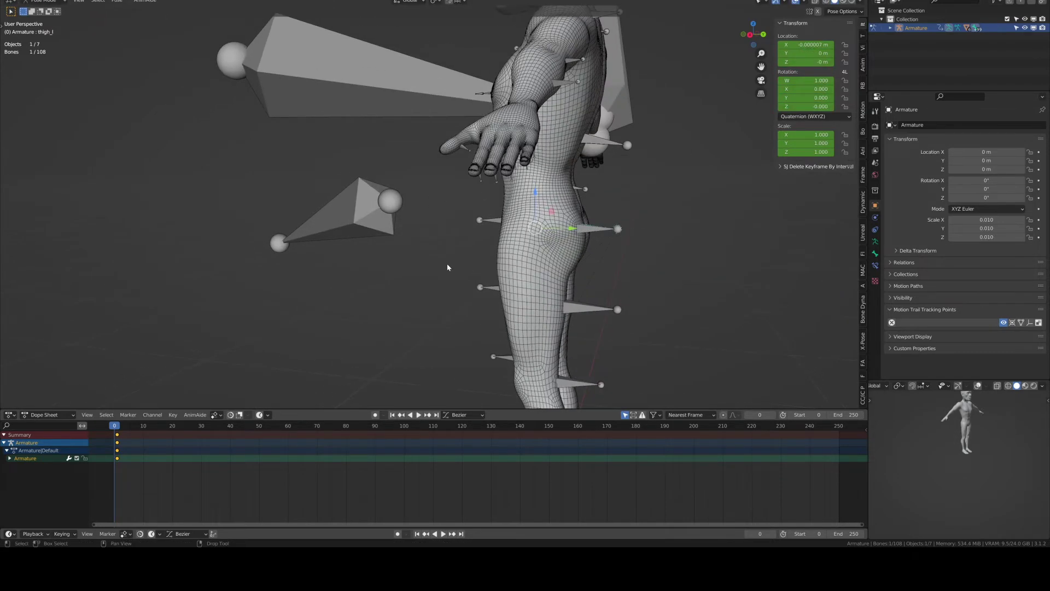
{"action": "key", "text": "r"}
{"action": "key", "text": "Escape"}
Expand the Armature hierarchy in Object Mode and check the modifiers of the tongue, teeth, tearline, eye occlusion, eye and body meshes
{"action": "middle_click_drag", "start_coordinate": [421, 305], "coordinate": [464, 231]}
{"action": "scroll", "coordinate": [418, 175], "scroll_direction": "up", "scroll_amount": 8}
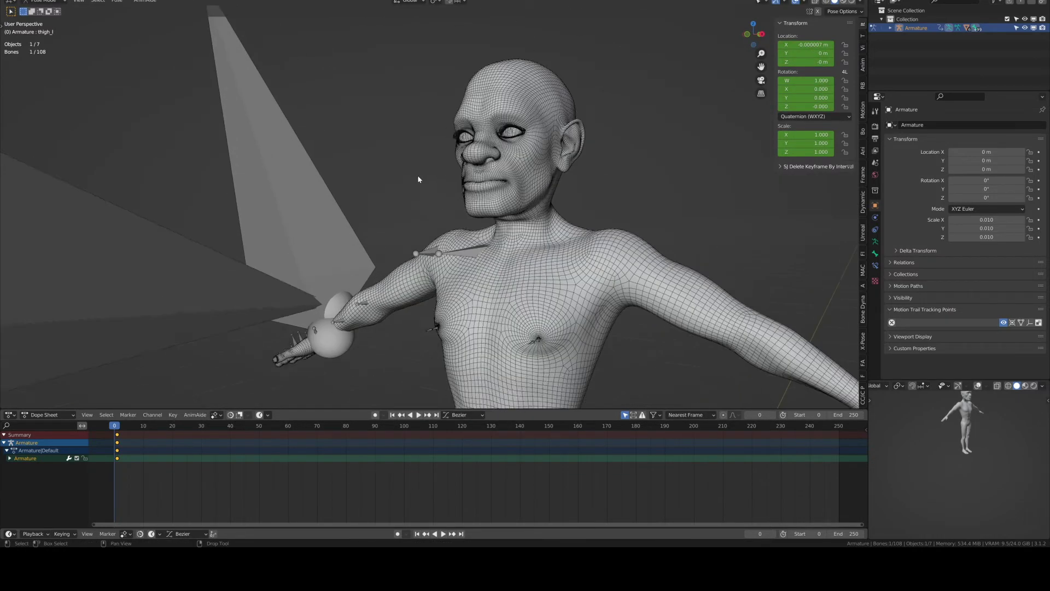
{"action": "middle_click_drag", "start_coordinate": [322, 229], "coordinate": [323, 182]}
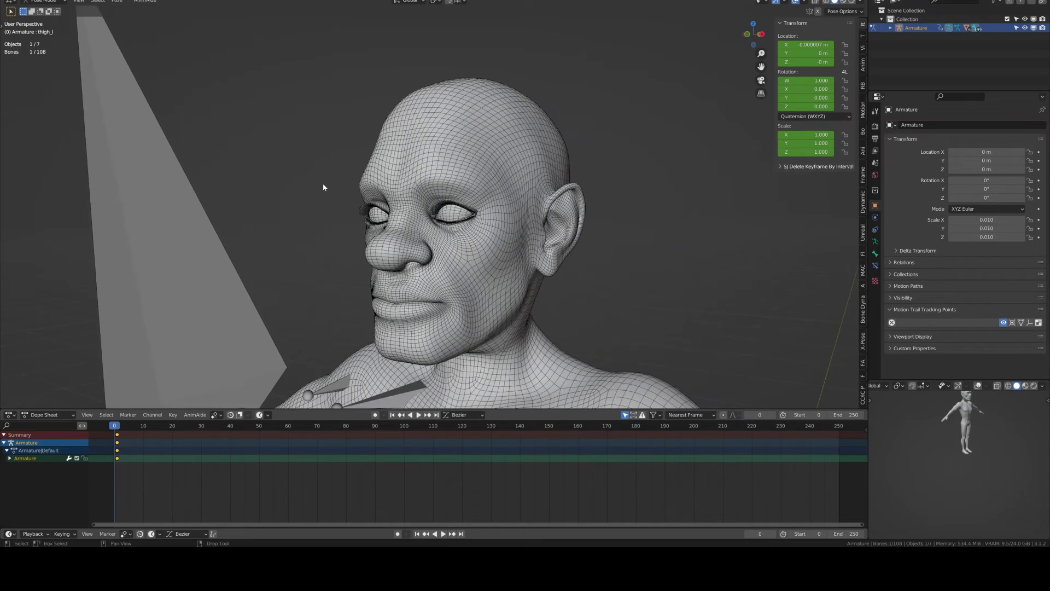
{"action": "left_click", "coordinate": [891, 28]}
{"action": "left_click_drag", "start_coordinate": [897, 90], "coordinate": [897, 166]}
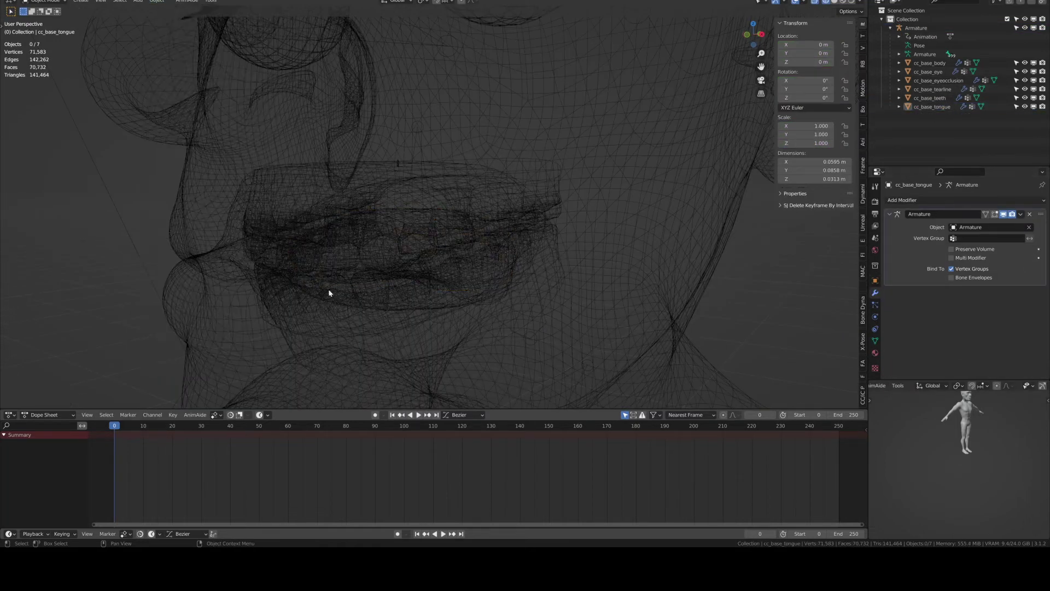
{"action": "left_click", "coordinate": [937, 107]}
{"action": "left_click", "coordinate": [931, 97]}
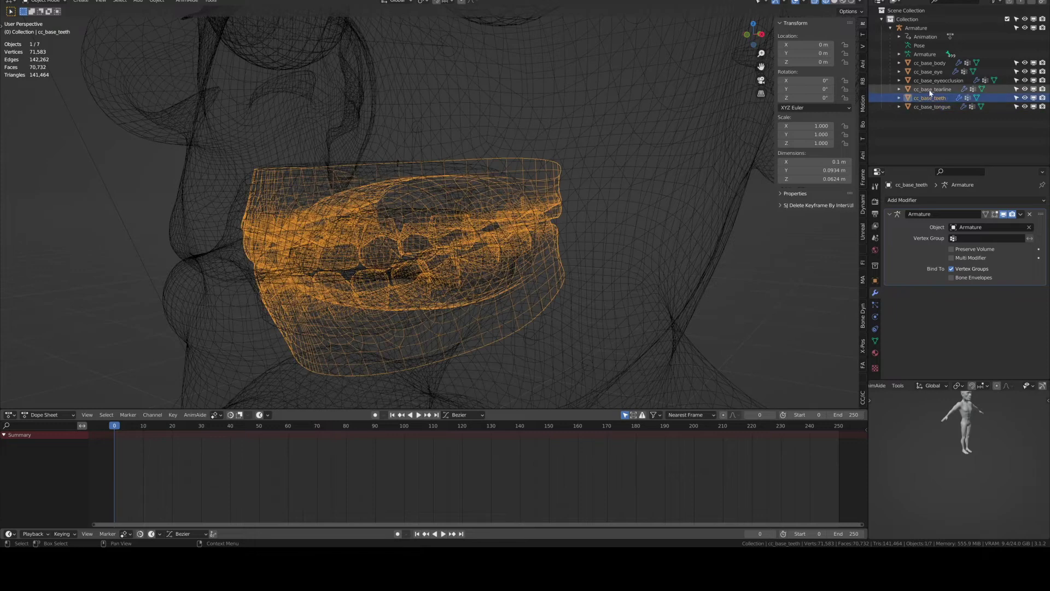
{"action": "left_click", "coordinate": [931, 90]}
{"action": "left_click", "coordinate": [929, 81]}
{"action": "left_click", "coordinate": [928, 72]}
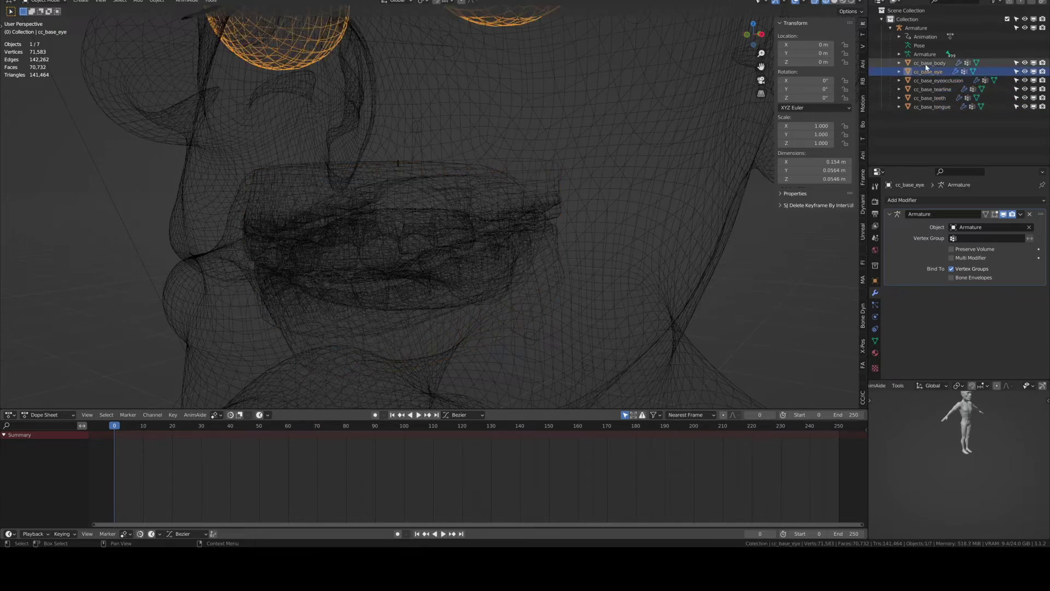
{"action": "left_click", "coordinate": [927, 64]}
Bring the whole character into view and select all its objects, including the armature
{"action": "scroll", "coordinate": [364, 135], "scroll_direction": "down", "scroll_amount": 8}
{"action": "middle_click_drag", "start_coordinate": [364, 142], "coordinate": [378, 229]}
{"action": "scroll", "coordinate": [376, 227], "scroll_direction": "down", "scroll_amount": 10}
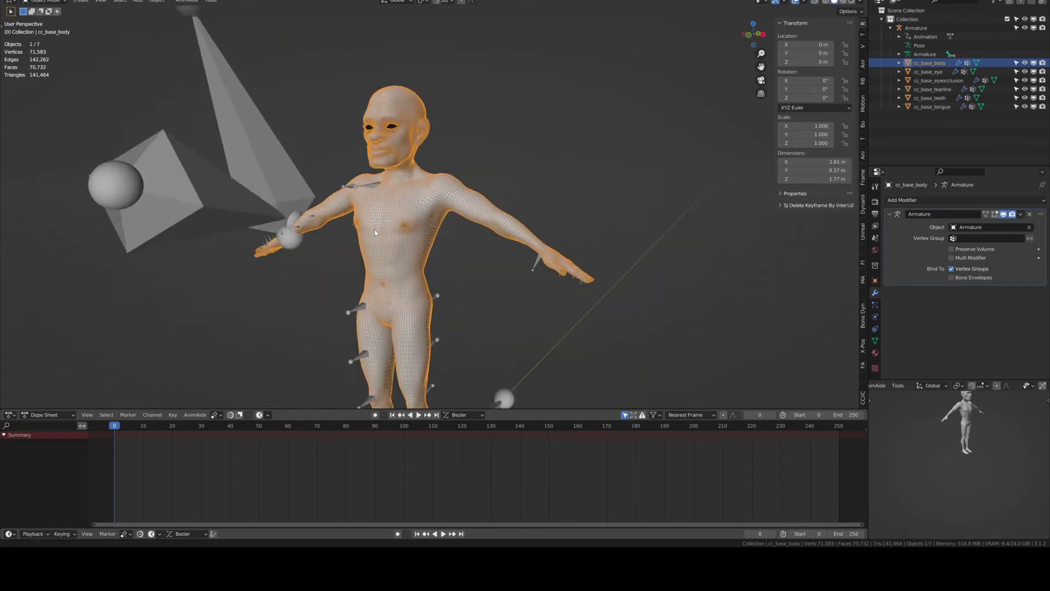
{"action": "scroll", "coordinate": [376, 211], "scroll_direction": "down", "scroll_amount": 1}
{"action": "middle_click_drag", "start_coordinate": [368, 249], "coordinate": [373, 237], "text": "shift"}
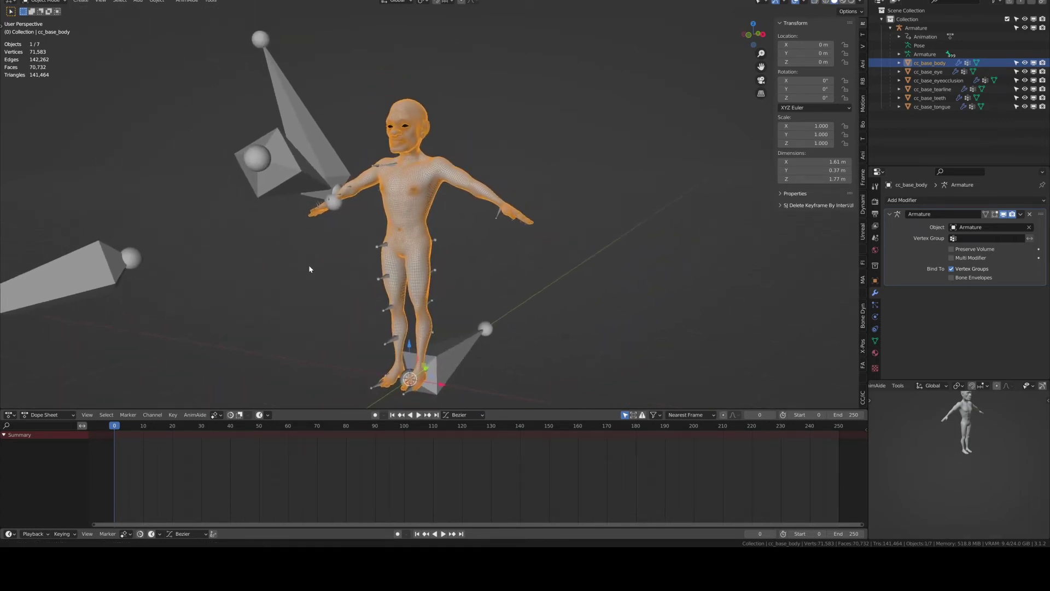
{"action": "mouse_move", "coordinate": [310, 268]}
{"action": "middle_mouse_down", "text": "shift"}
{"action": "mouse_move", "coordinate": [323, 250]}
{"action": "mouse_move", "coordinate": [286, 249]}
{"action": "mouse_move", "coordinate": [319, 252]}
{"action": "middle_mouse_up", "text": "shift"}
{"action": "left_click", "coordinate": [319, 252]}
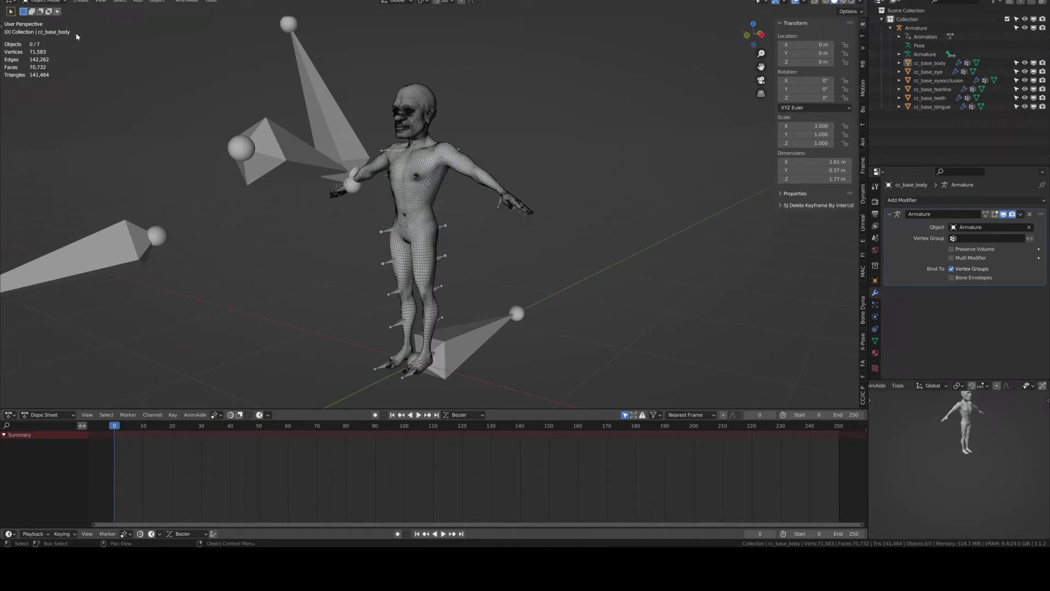
{"action": "key", "text": "a"}
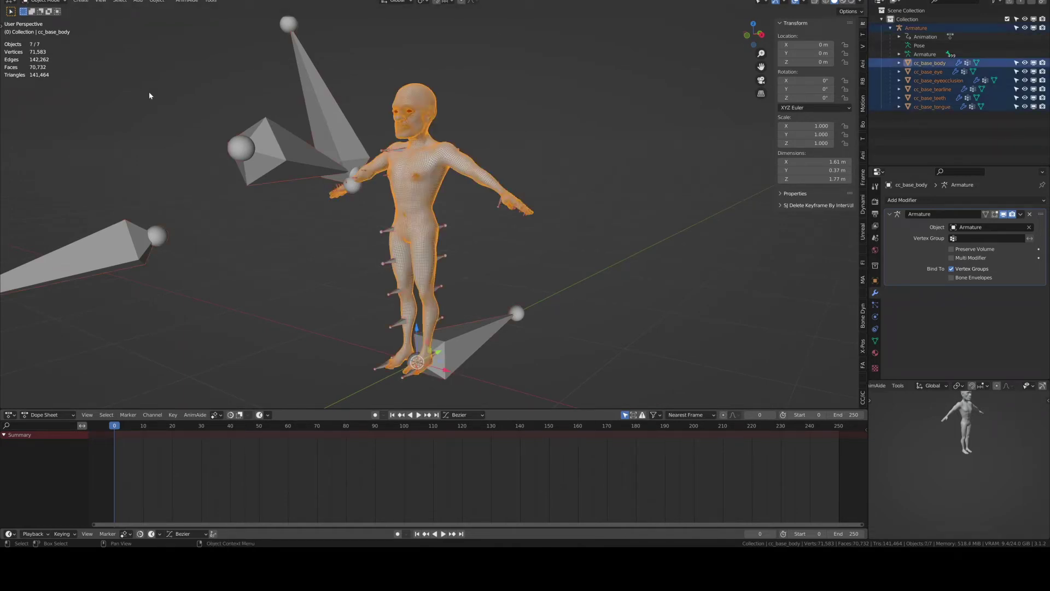
Set up an FBX export limited to Selected Objects, with geometry Smoothing set to Face
{"action": "left_click", "coordinate": [19, 0]}
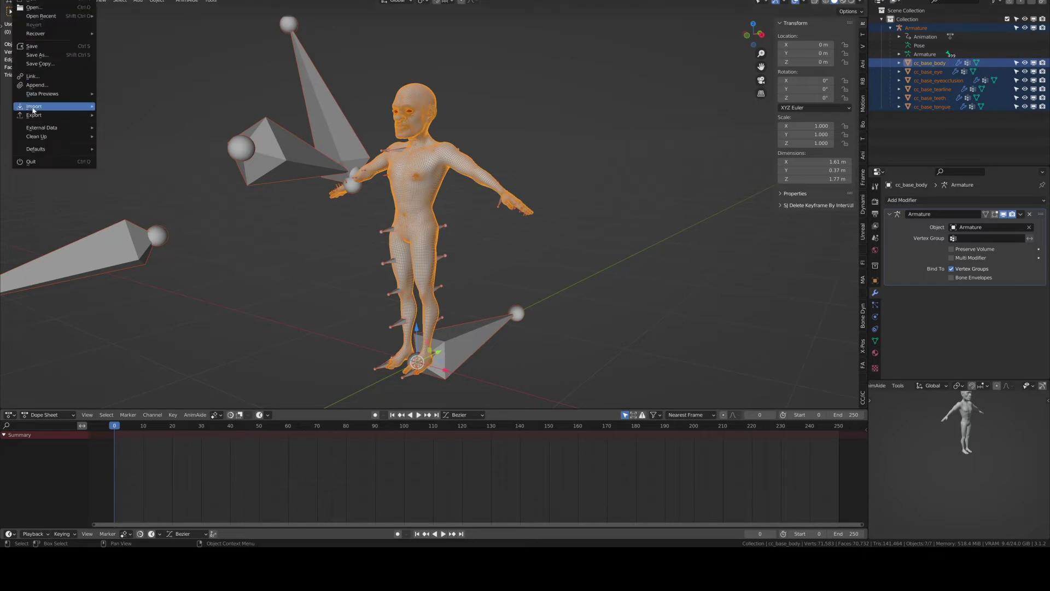
{"action": "mouse_move", "coordinate": [33, 117]}
{"action": "left_click", "coordinate": [130, 196]}
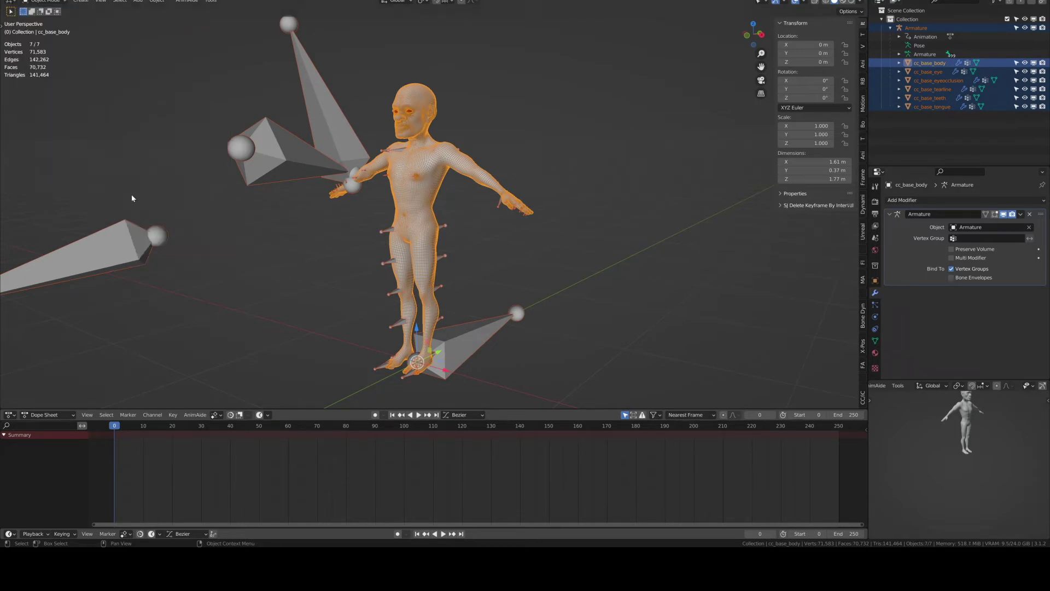
{"action": "left_click", "coordinate": [659, 141]}
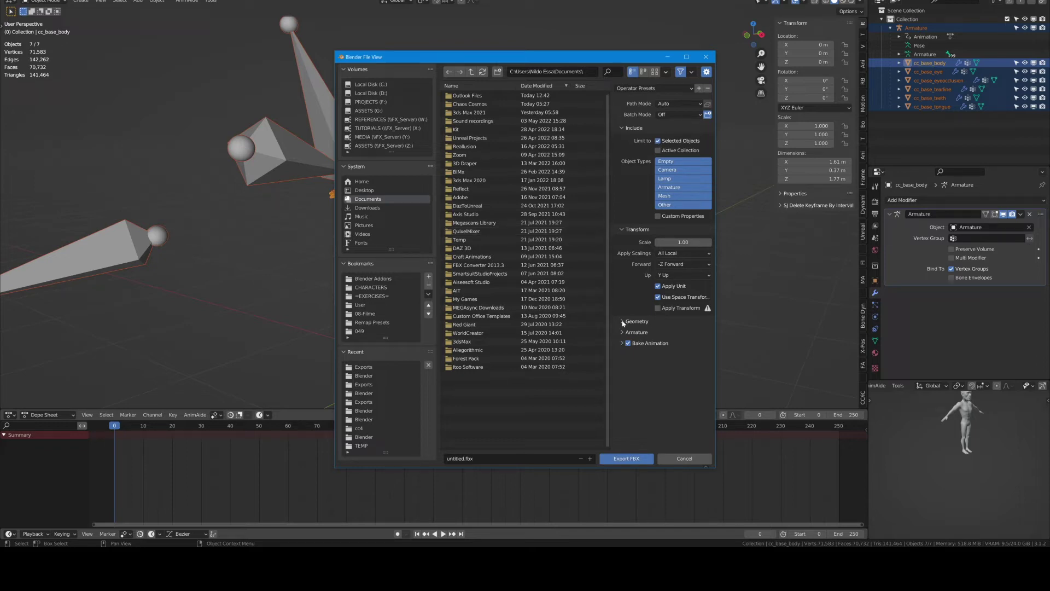
{"action": "left_click", "coordinate": [665, 322]}
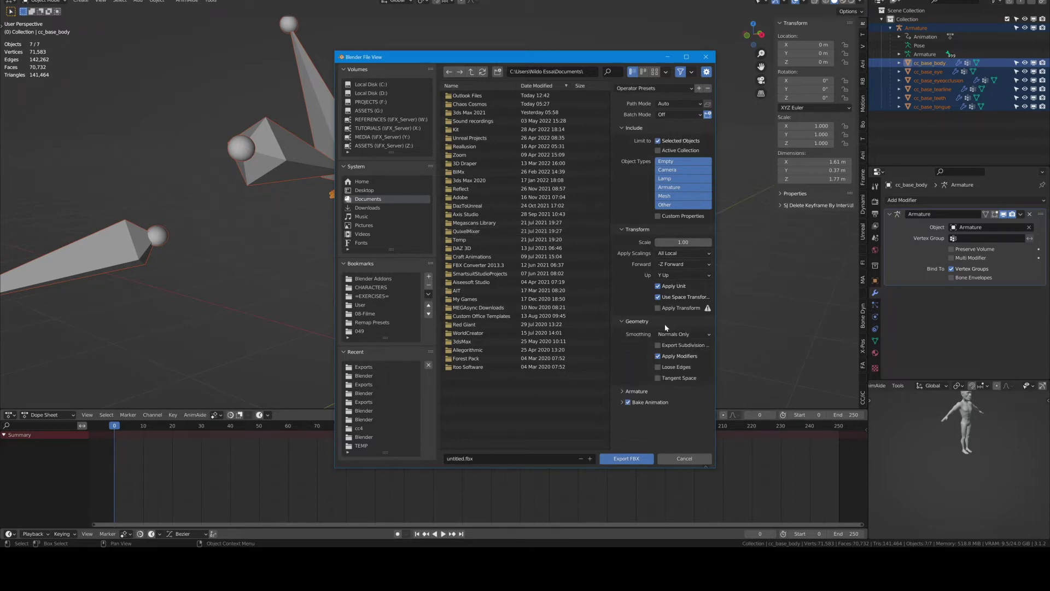
{"action": "left_click", "coordinate": [668, 340]}
{"action": "left_click", "coordinate": [662, 357]}
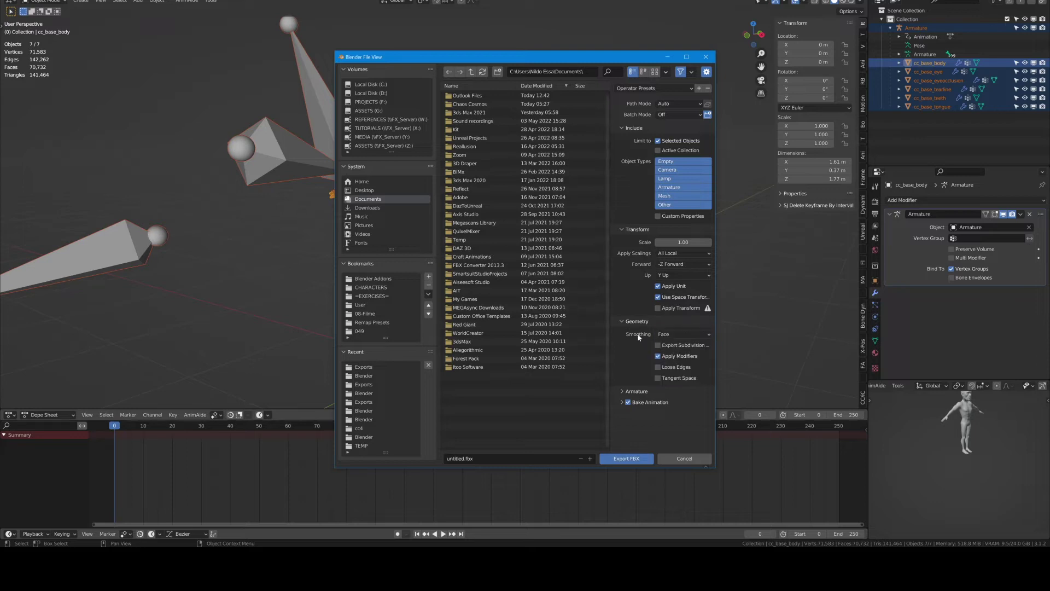
Export the character to the recent Exports folder, overwriting Khari.fbx
{"action": "left_click", "coordinate": [364, 367]}
{"action": "left_click", "coordinate": [463, 146]}
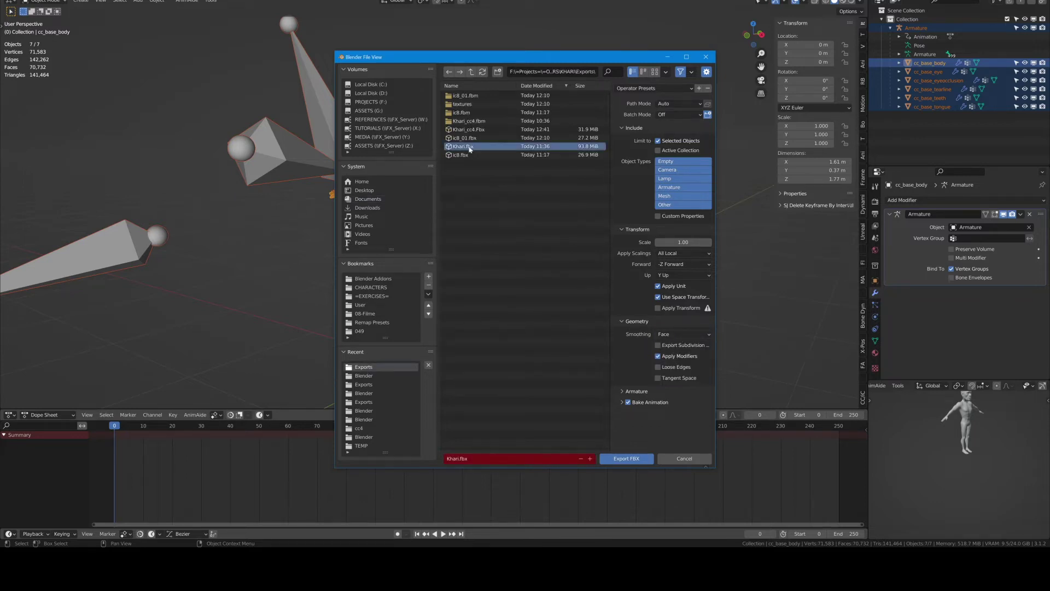
{"action": "left_click", "coordinate": [626, 459]}
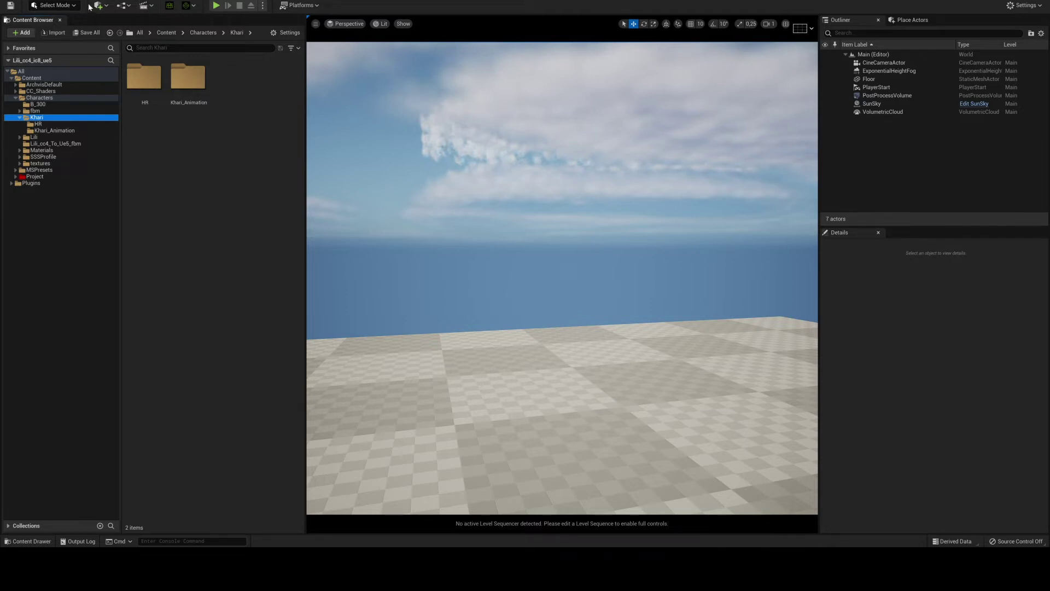
Switch to Unreal Engine and start importing Khari.fbx from the Exports folder into the Characters/Khari/HR folder
{"action": "left_click", "coordinate": [36, 125]}
{"action": "right_click", "coordinate": [209, 129]}
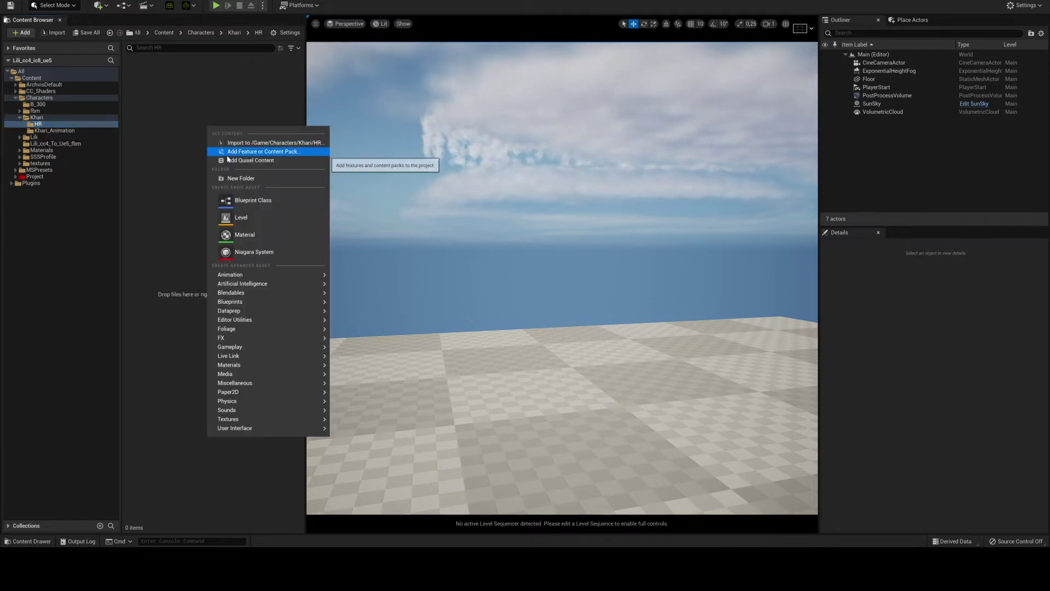
{"action": "left_click", "coordinate": [230, 144]}
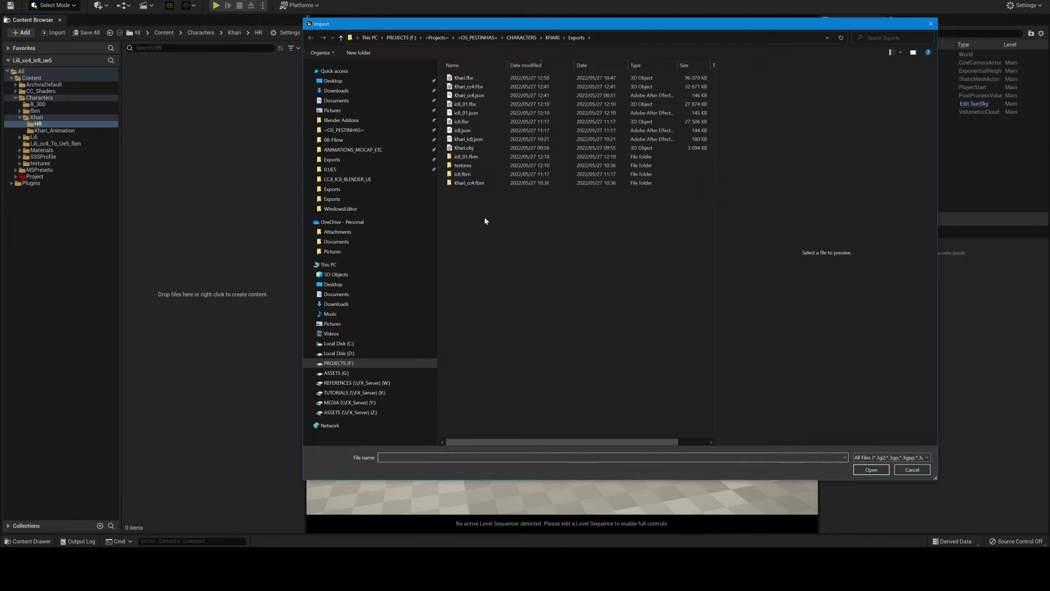
{"action": "left_click", "coordinate": [464, 77]}
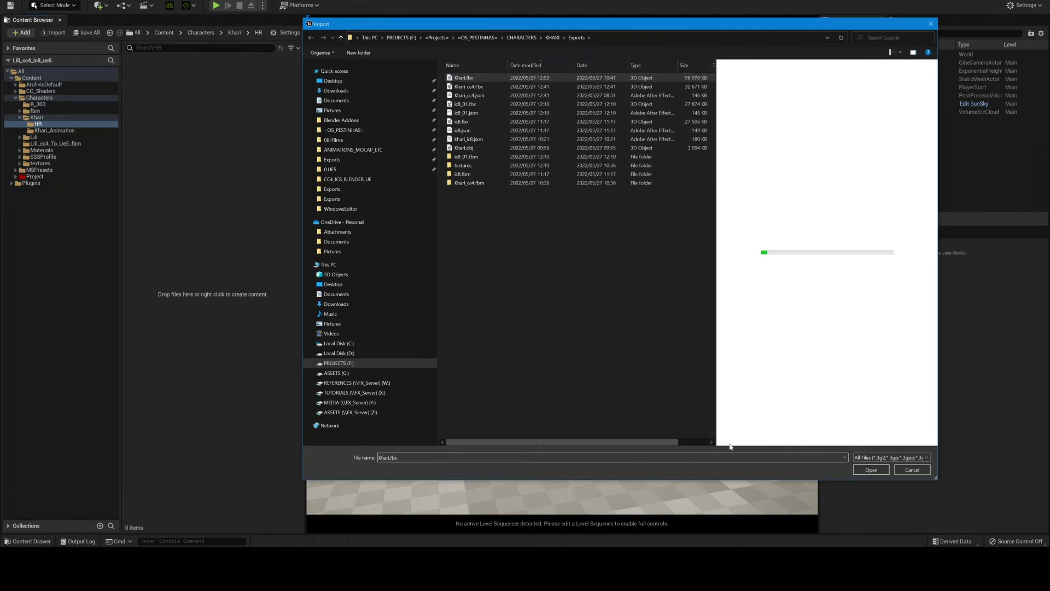
{"action": "left_click", "coordinate": [871, 470]}
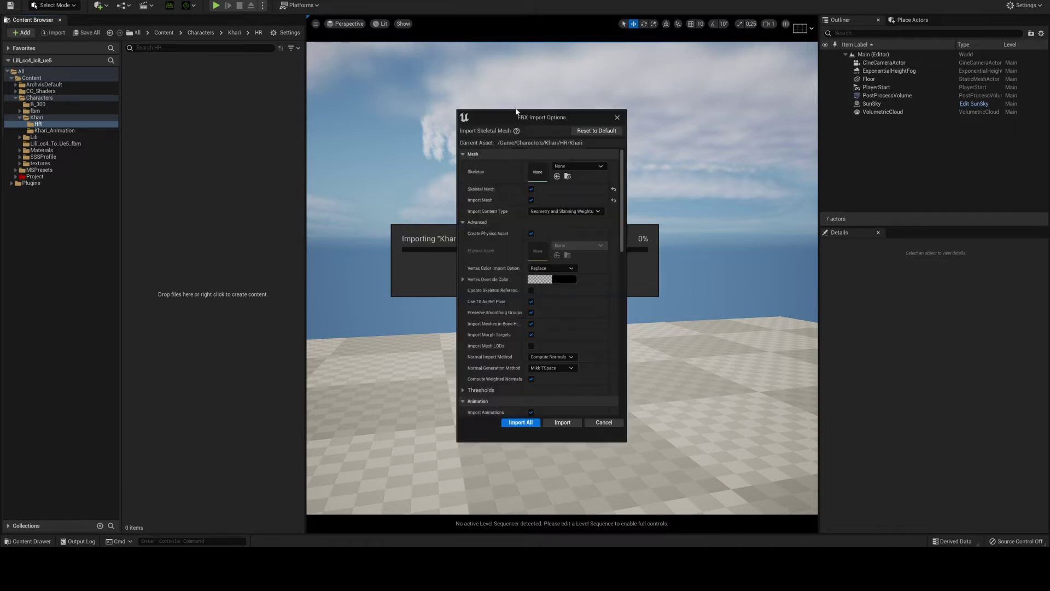
Review the FBX import options for the skeletal mesh, import Khari with the existing settings, and dismiss the message log
{"action": "left_click_drag", "start_coordinate": [517, 112], "coordinate": [591, 106]}
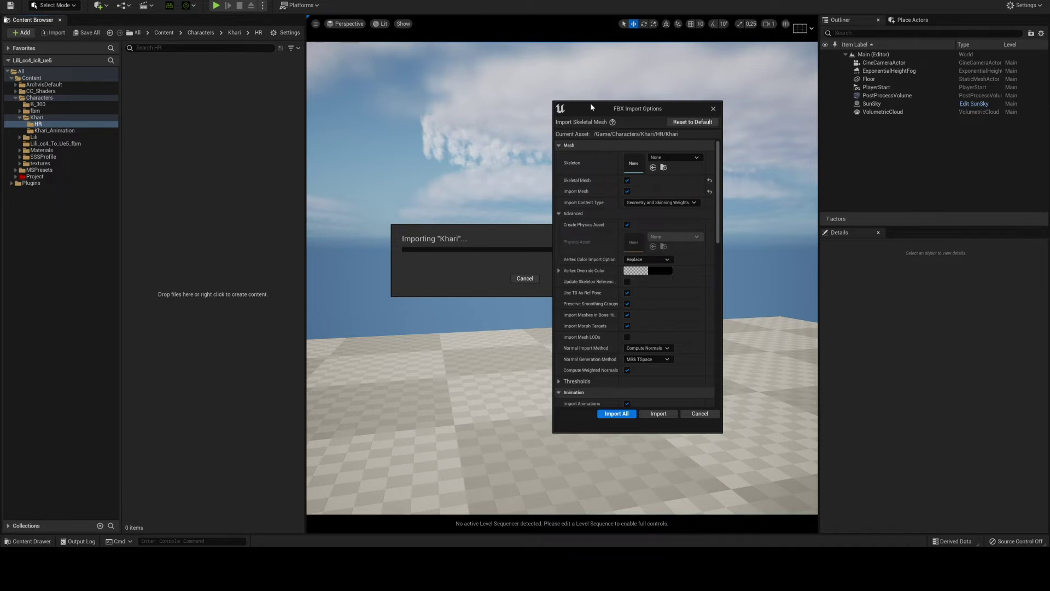
{"action": "left_click_drag", "start_coordinate": [591, 107], "coordinate": [530, 103]}
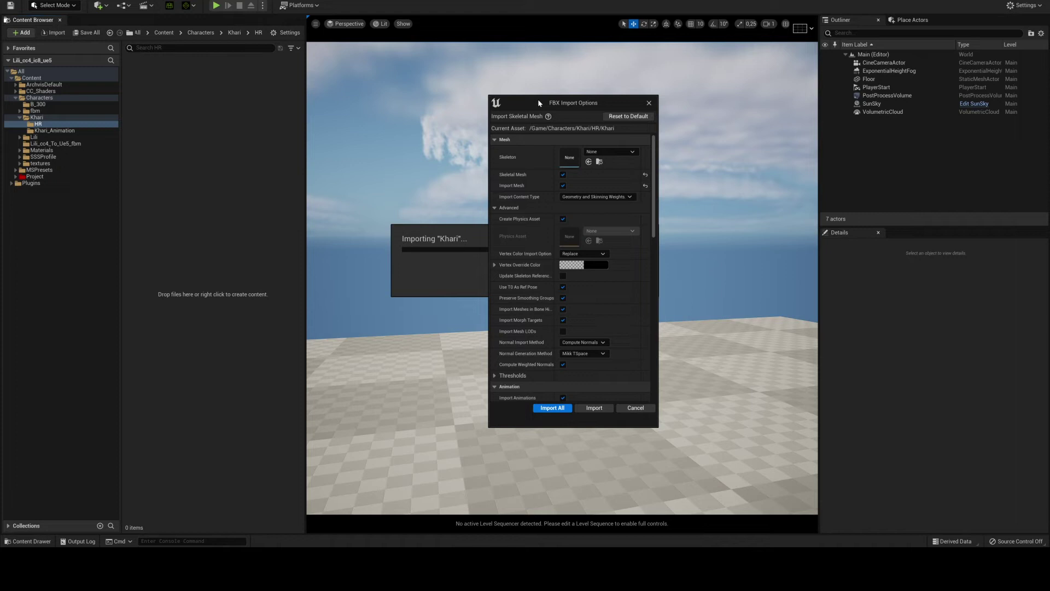
{"action": "left_click_drag", "start_coordinate": [534, 110], "coordinate": [553, 82]}
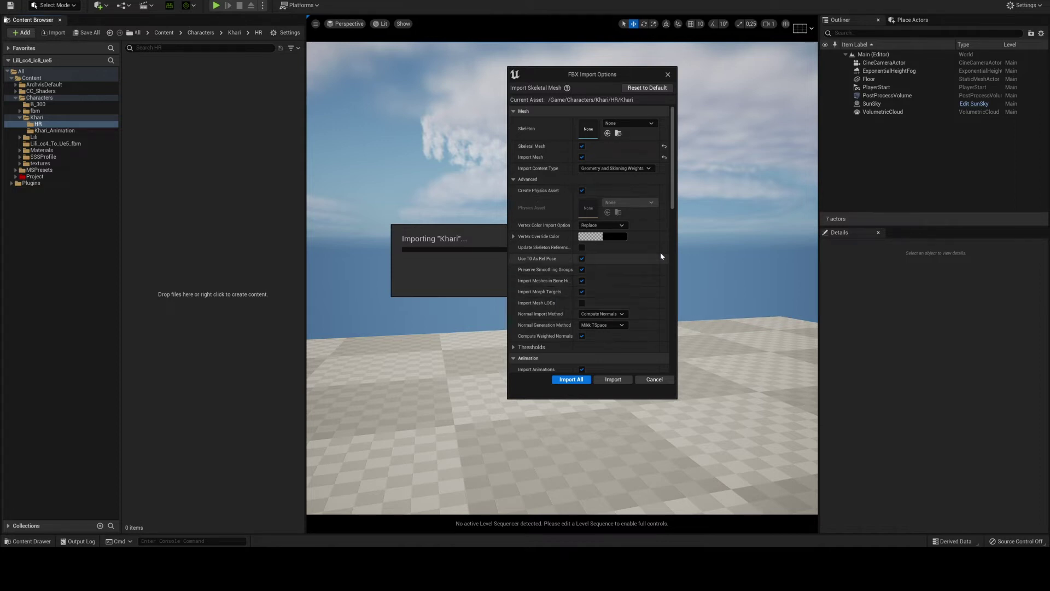
{"action": "left_click_drag", "start_coordinate": [672, 177], "coordinate": [672, 248]}
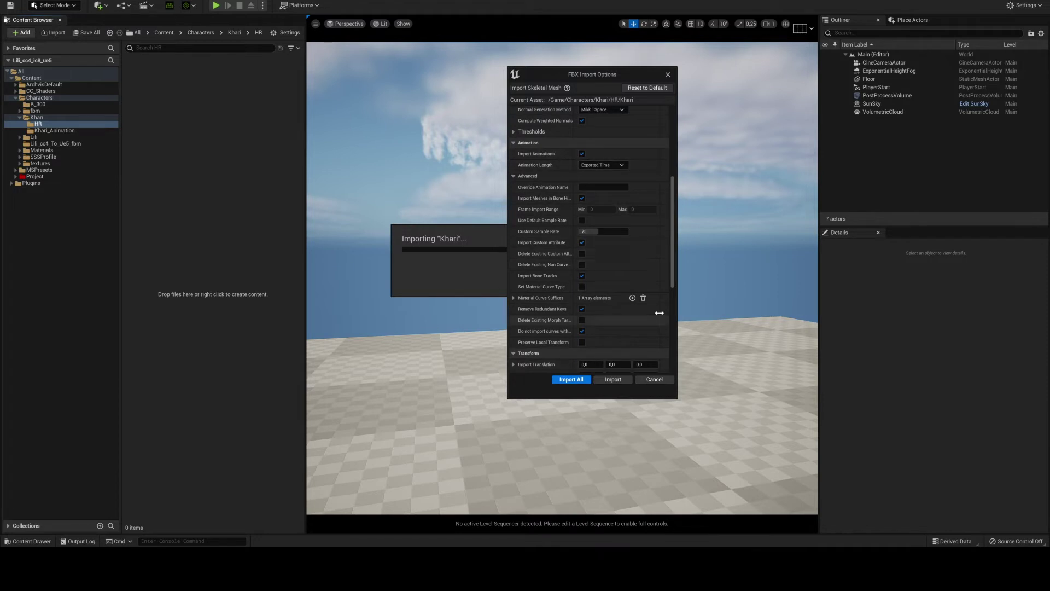
{"action": "scroll", "coordinate": [674, 234], "scroll_direction": "up", "scroll_amount": 2}
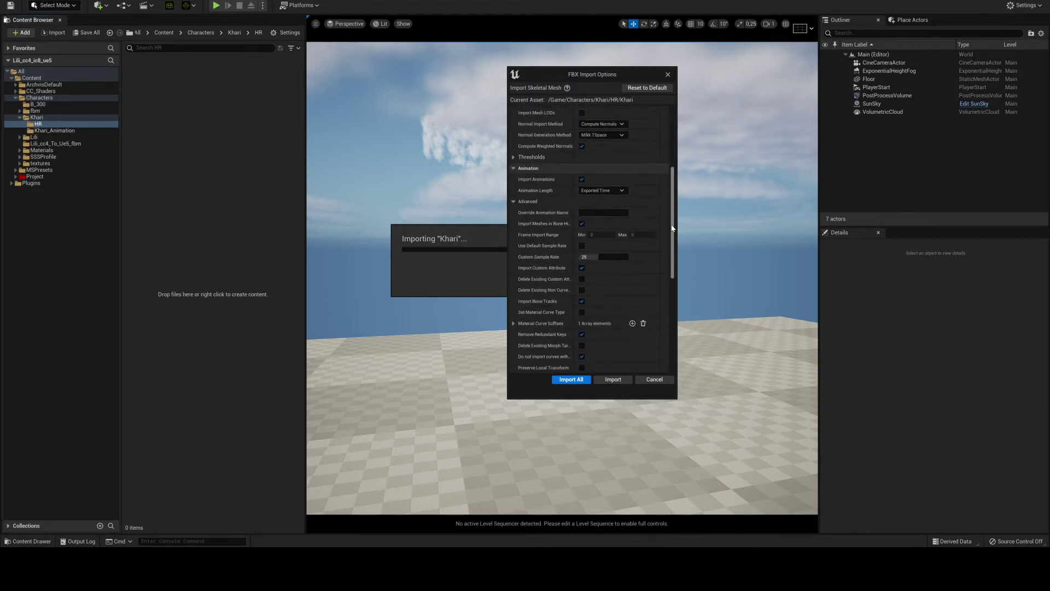
{"action": "left_click", "coordinate": [606, 382]}
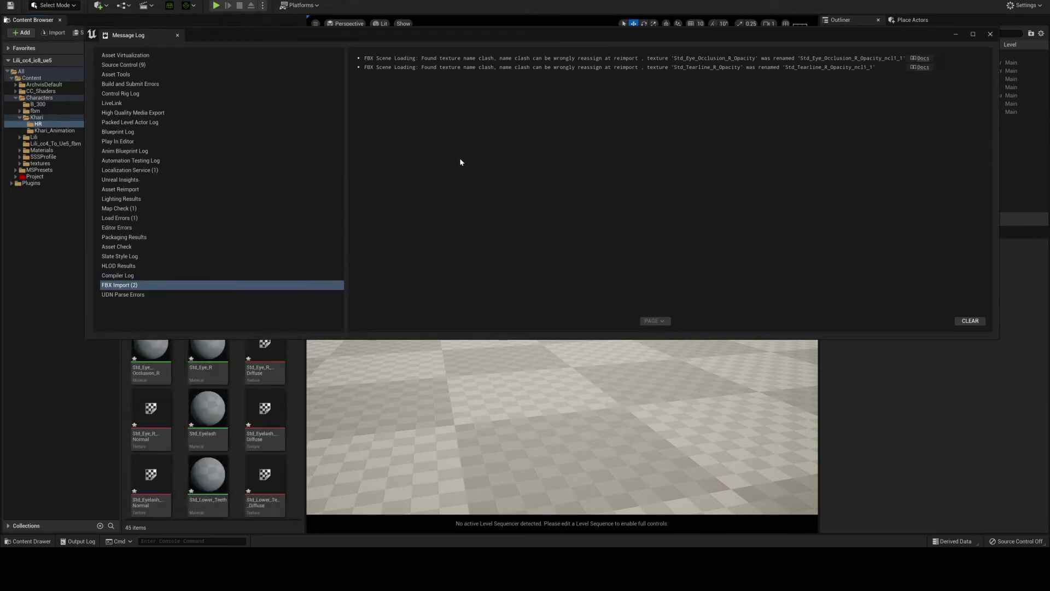
{"action": "left_click", "coordinate": [990, 34]}
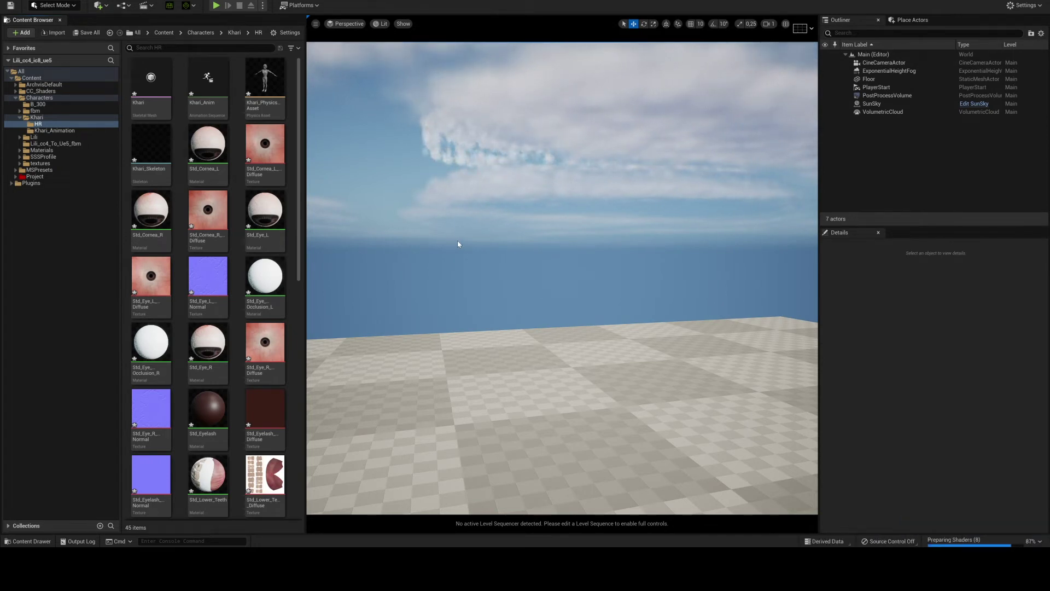
Open the imported Khari skeletal mesh, select the stray ik_hand_r_end bone, and locate it in the skeleton's bone hierarchy
{"action": "left_click", "coordinate": [149, 78]}
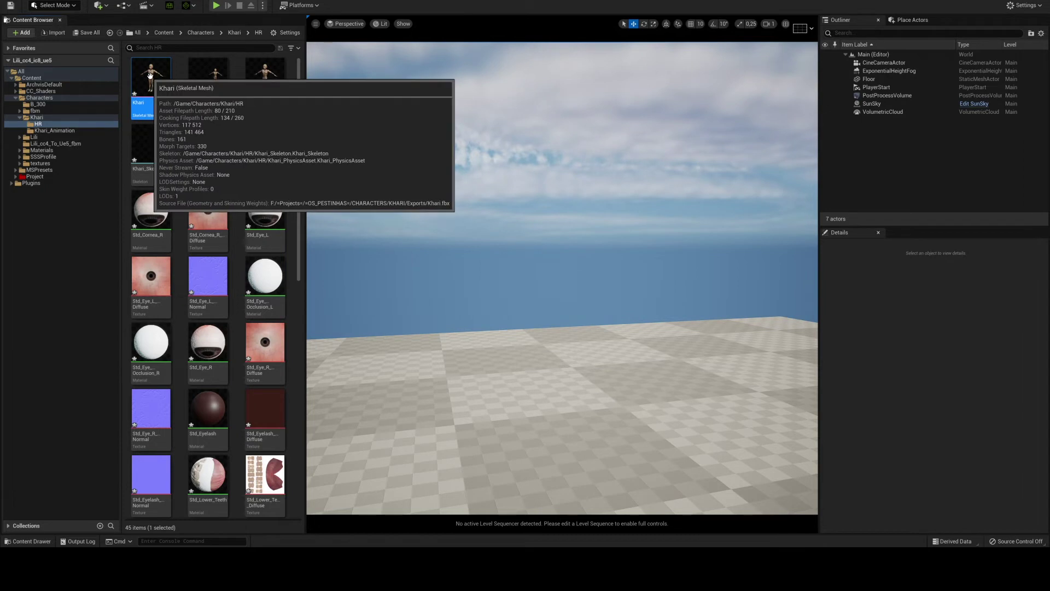
{"action": "double_click", "coordinate": [152, 78]}
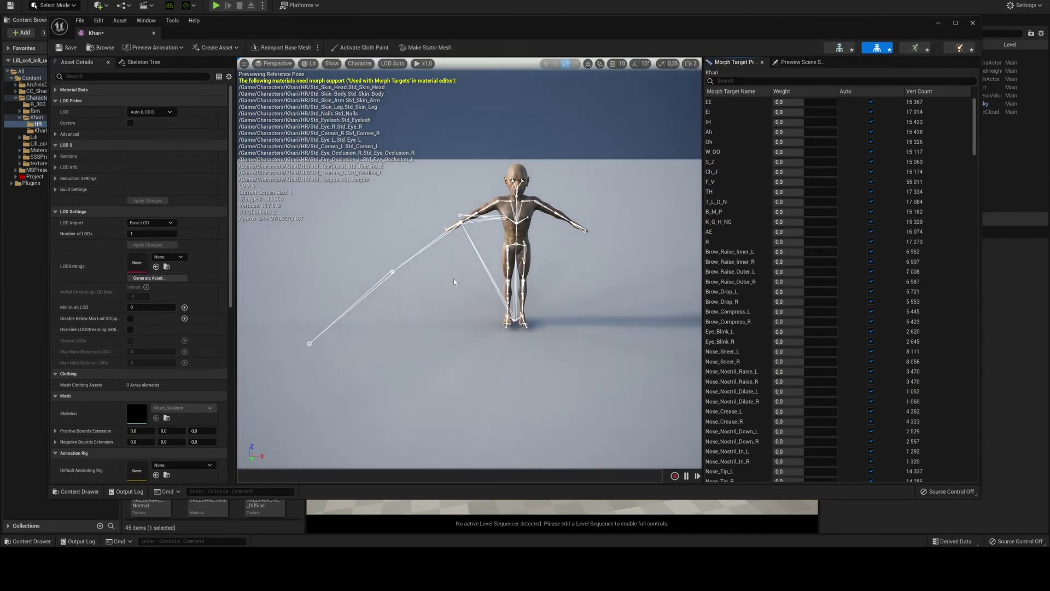
{"action": "mouse_move", "coordinate": [454, 281]}
{"action": "left_mouse_down"}
{"action": "mouse_move", "coordinate": [629, 283]}
{"action": "mouse_move", "coordinate": [452, 285]}
{"action": "left_mouse_up"}
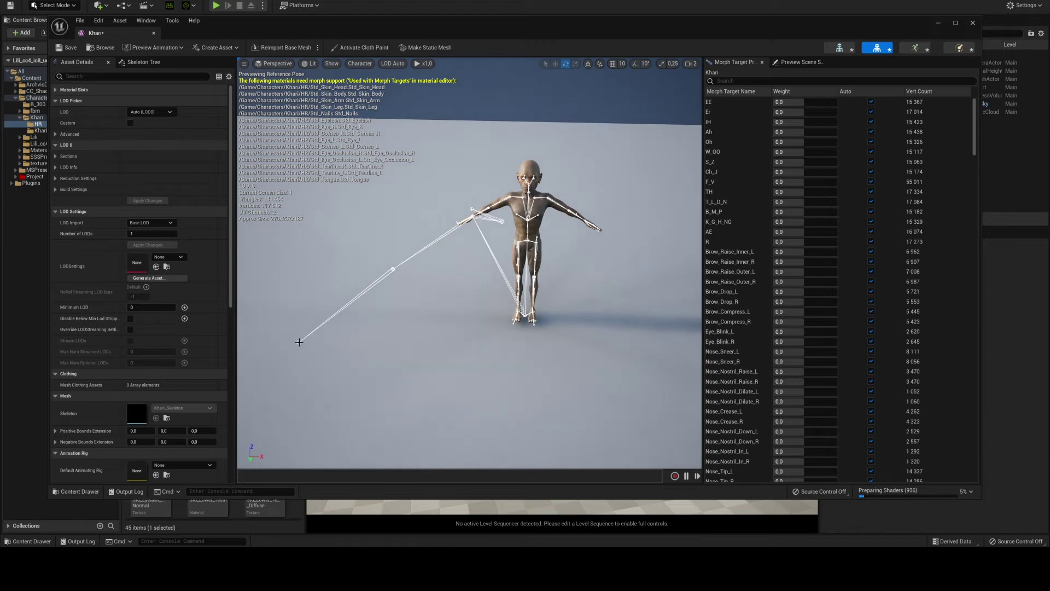
{"action": "left_click", "coordinate": [300, 342]}
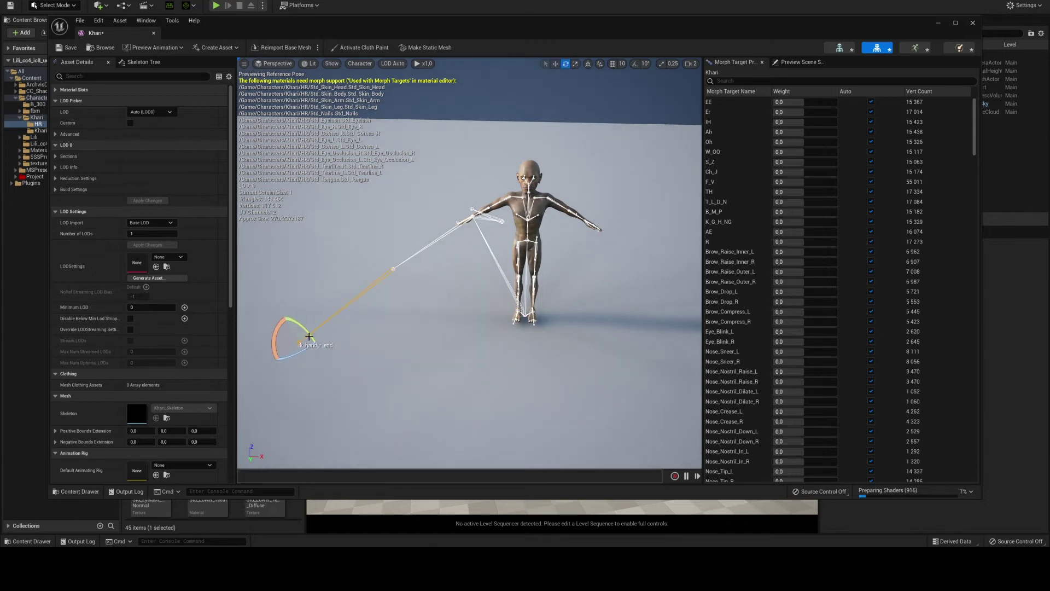
{"action": "left_click", "coordinate": [840, 48]}
{"action": "left_click", "coordinate": [417, 288]}
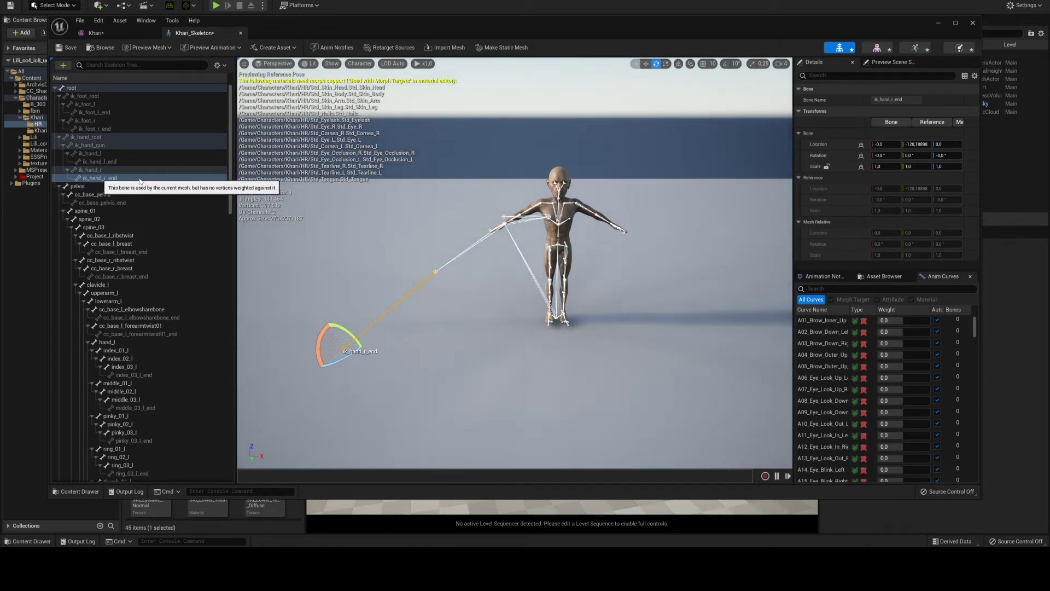
Examine the character's body and arm bones up close, check the mesh density in Wireframe view, and return to Lit view
{"action": "scroll", "coordinate": [497, 229], "scroll_direction": "up", "scroll_amount": 6}
{"action": "mouse_move", "coordinate": [543, 233]}
{"action": "middle_mouse_down"}
{"action": "mouse_move", "coordinate": [678, 148]}
{"action": "mouse_move", "coordinate": [579, 186]}
{"action": "mouse_move", "coordinate": [543, 233]}
{"action": "middle_mouse_up"}
{"action": "right_click_drag", "start_coordinate": [543, 233], "coordinate": [586, 226]}
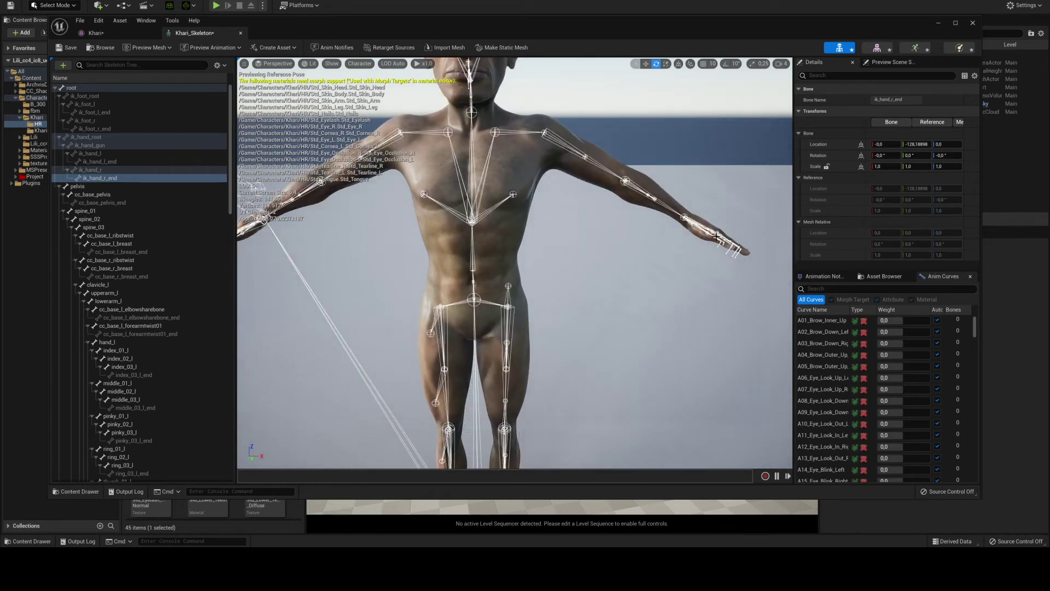
{"action": "left_click", "coordinate": [717, 236]}
{"action": "right_click_drag", "start_coordinate": [717, 237], "coordinate": [648, 293]}
{"action": "middle_click_drag", "start_coordinate": [489, 307], "coordinate": [493, 288]}
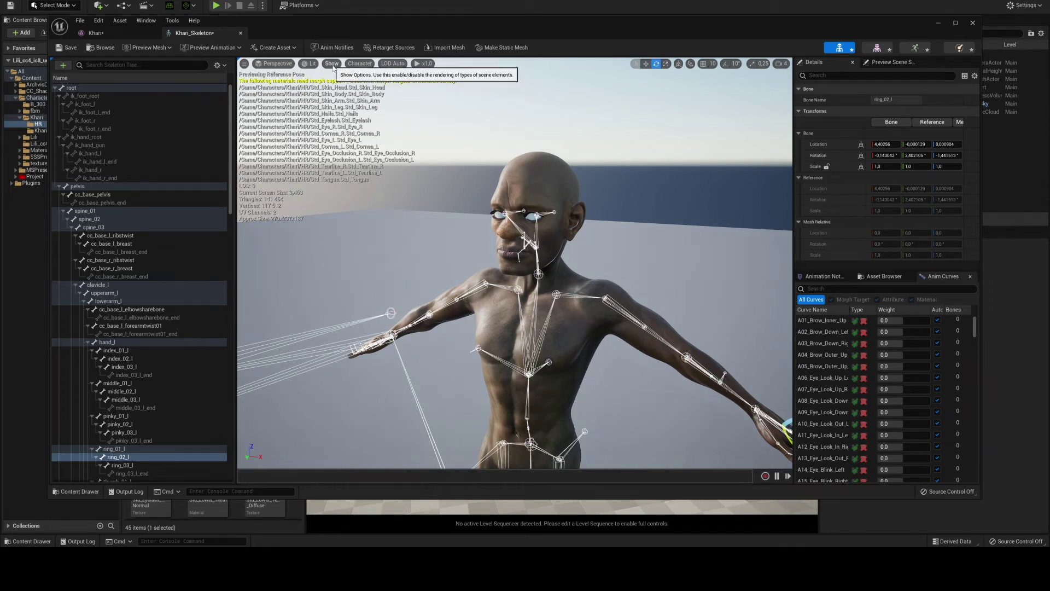
{"action": "left_click", "coordinate": [333, 64]}
{"action": "left_click", "coordinate": [310, 64]}
{"action": "left_click", "coordinate": [326, 104]}
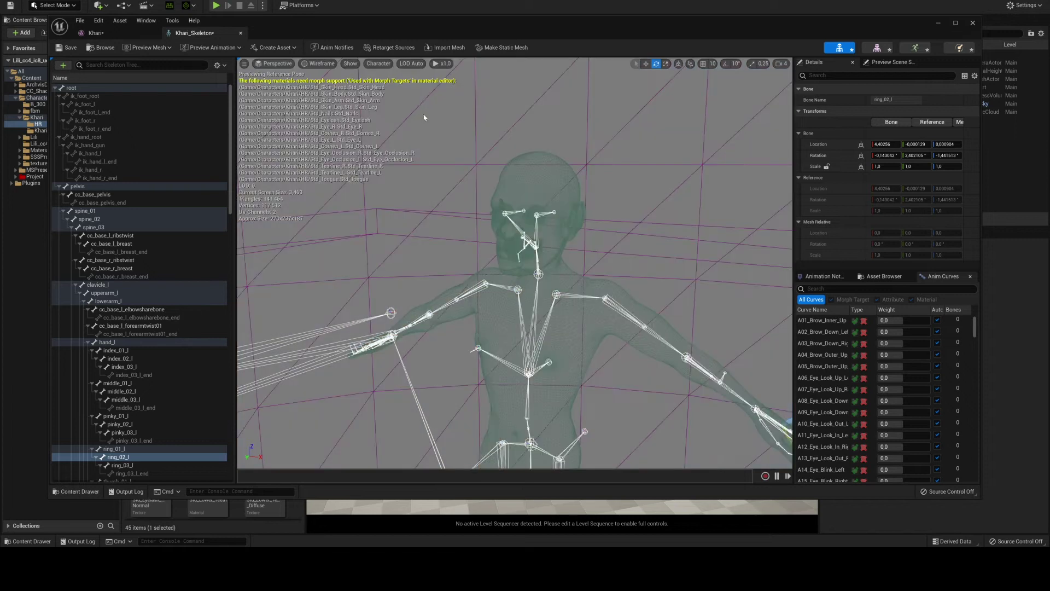
{"action": "mouse_move", "coordinate": [530, 158]}
{"action": "middle_mouse_down"}
{"action": "mouse_move", "coordinate": [588, 159]}
{"action": "mouse_move", "coordinate": [529, 159]}
{"action": "middle_mouse_up"}
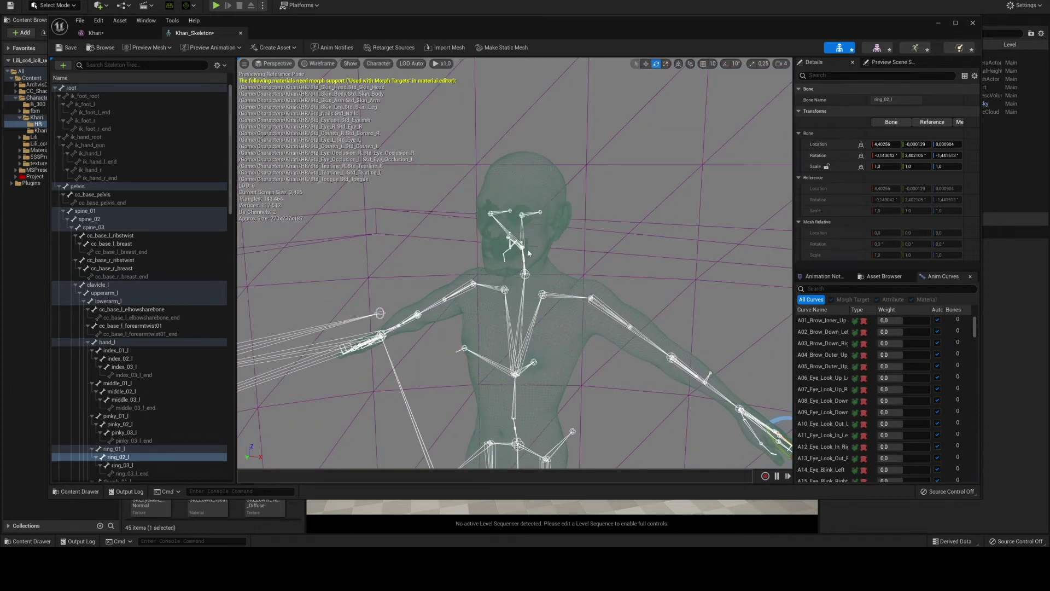
{"action": "left_click", "coordinate": [322, 63]}
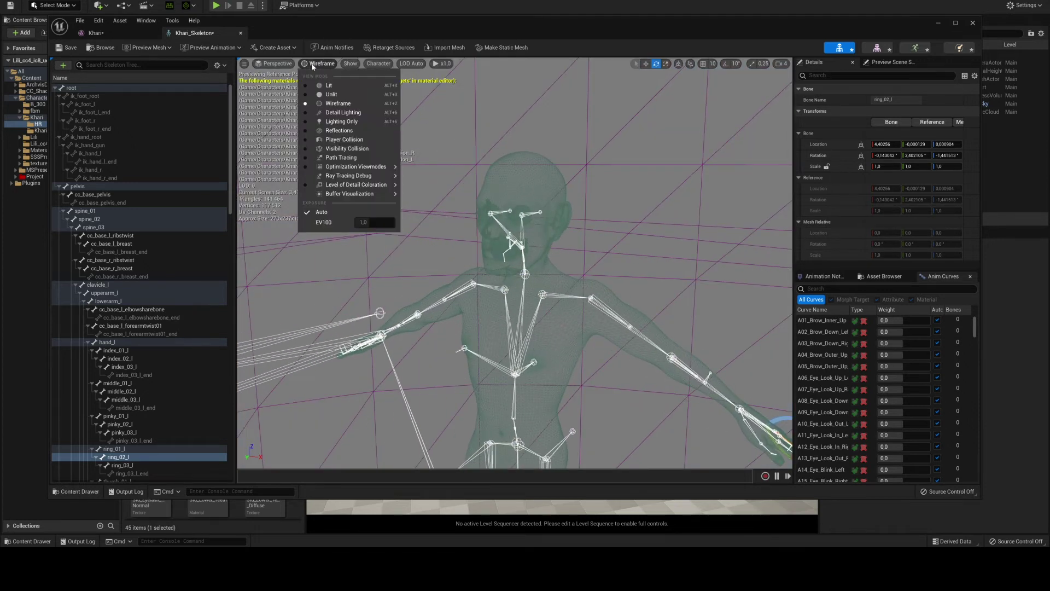
{"action": "left_click", "coordinate": [330, 86]}
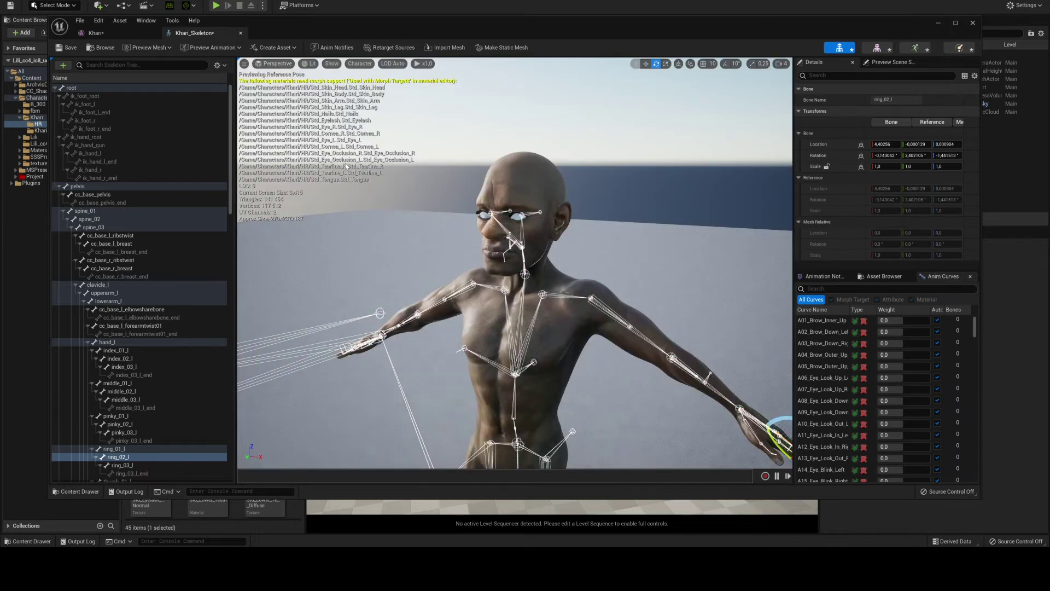
Return to the Khari skeletal mesh and examine the character's face and mouth up close
{"action": "left_click", "coordinate": [877, 47]}
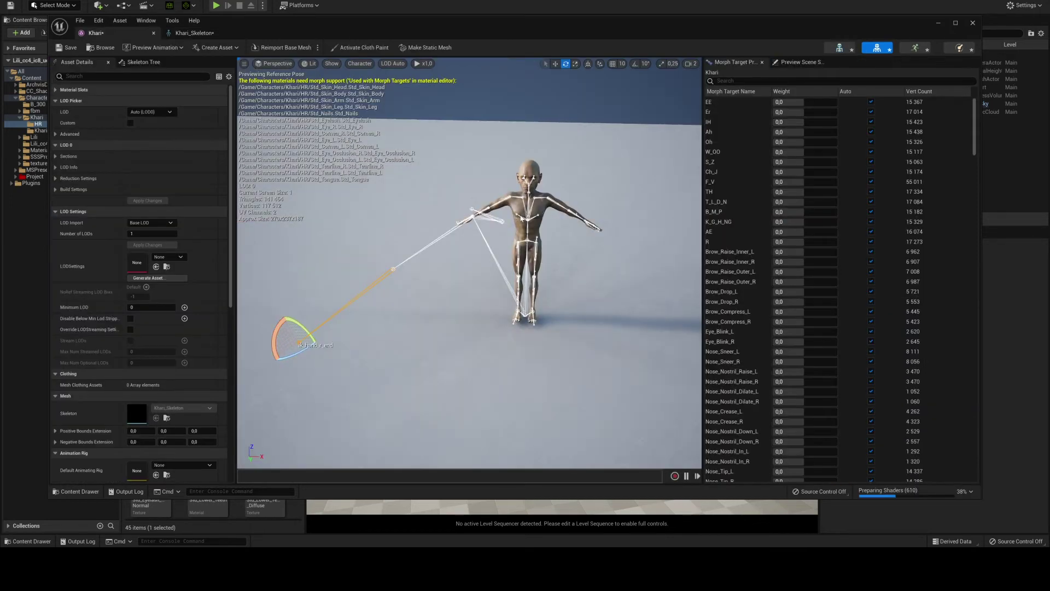
{"action": "middle_click_drag", "start_coordinate": [470, 262], "coordinate": [524, 250]}
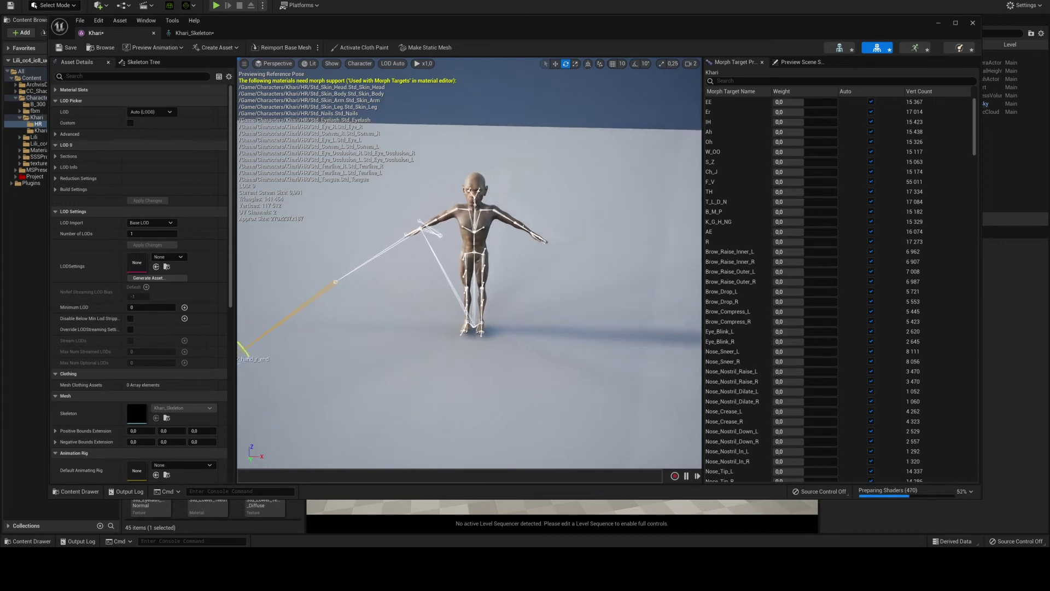
{"action": "scroll", "coordinate": [469, 169], "scroll_direction": "up", "scroll_amount": 8}
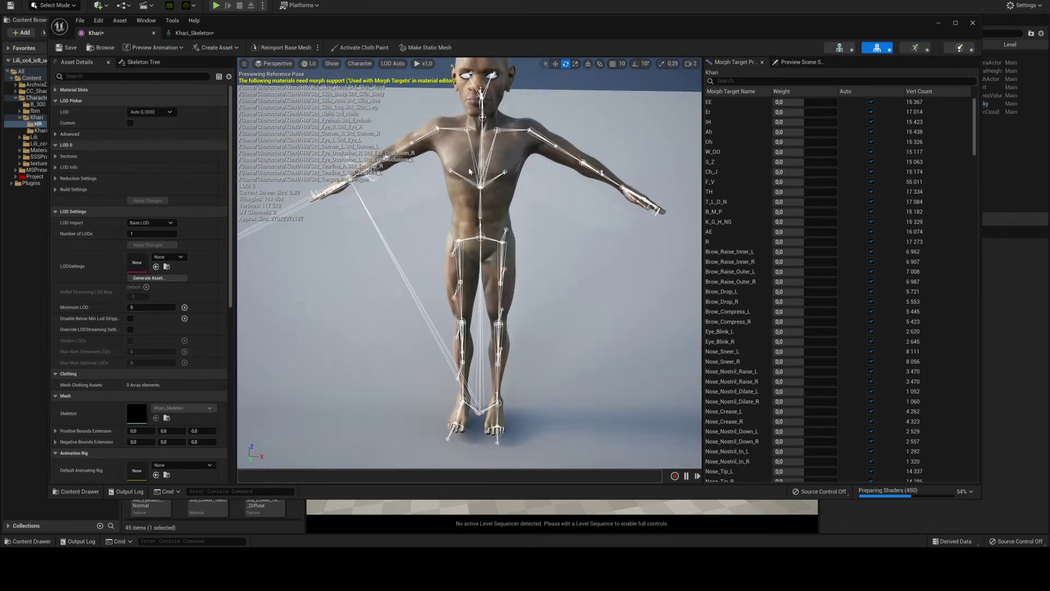
{"action": "middle_click_drag", "start_coordinate": [469, 169], "coordinate": [469, 109]}
{"action": "scroll", "coordinate": [472, 151], "scroll_direction": "up", "scroll_amount": 8}
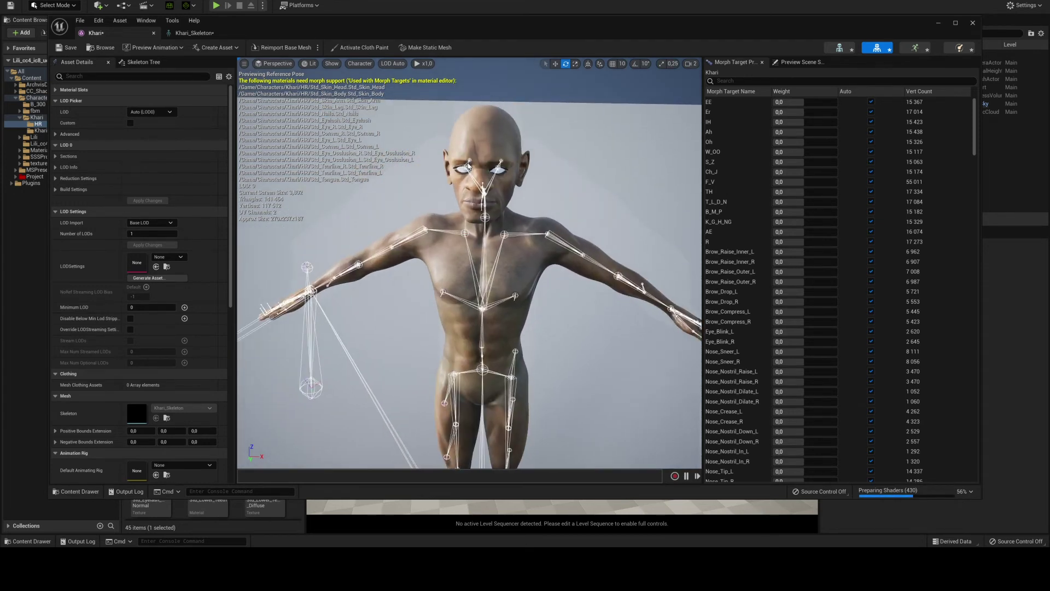
{"action": "middle_click_drag", "start_coordinate": [345, 114], "coordinate": [298, 84]}
{"action": "scroll", "coordinate": [467, 169], "scroll_direction": "up", "scroll_amount": 5}
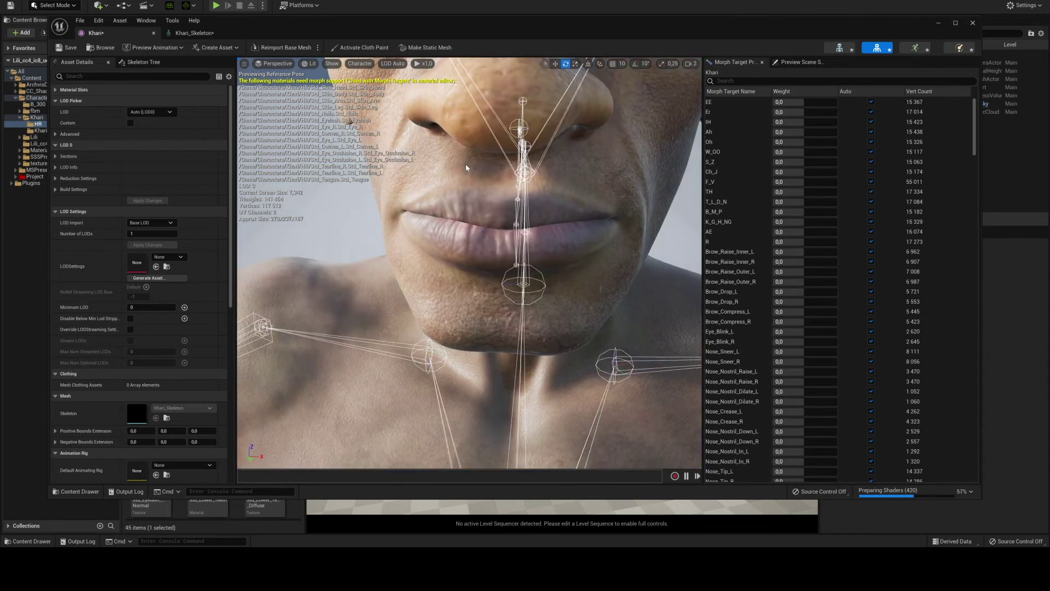
{"action": "middle_click_drag", "start_coordinate": [469, 170], "coordinate": [458, 179]}
{"action": "scroll", "coordinate": [468, 170], "scroll_direction": "down", "scroll_amount": 5}
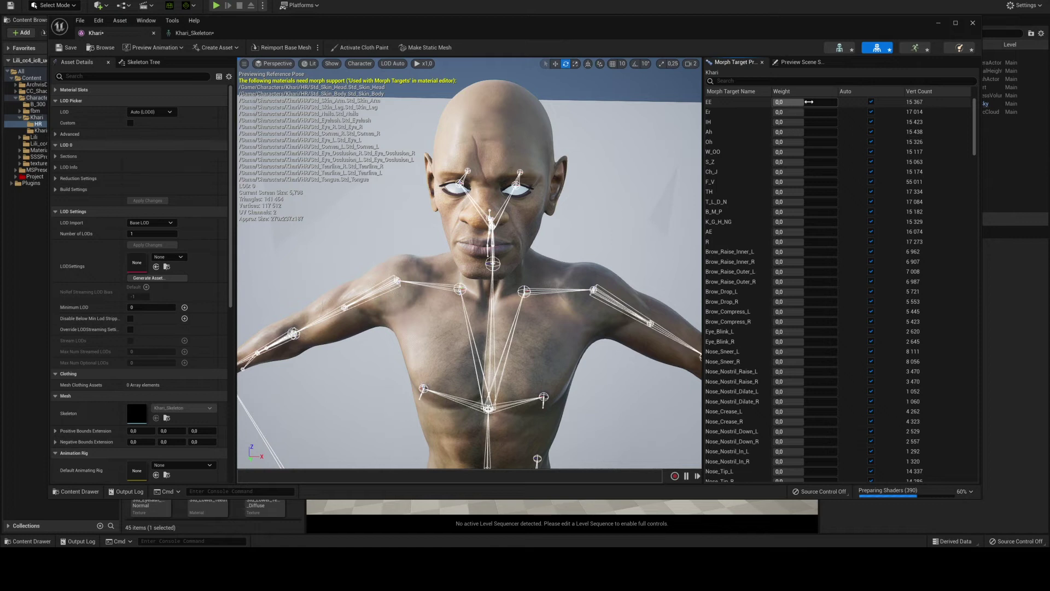
Try the EE morph target at about 0.3 and Ch_J at about 0.17, restoring each to its automatic weight
{"action": "mouse_move", "coordinate": [809, 102]}
{"action": "left_mouse_down"}
{"action": "mouse_move", "coordinate": [787, 102]}
{"action": "mouse_move", "coordinate": [809, 103]}
{"action": "left_mouse_up"}
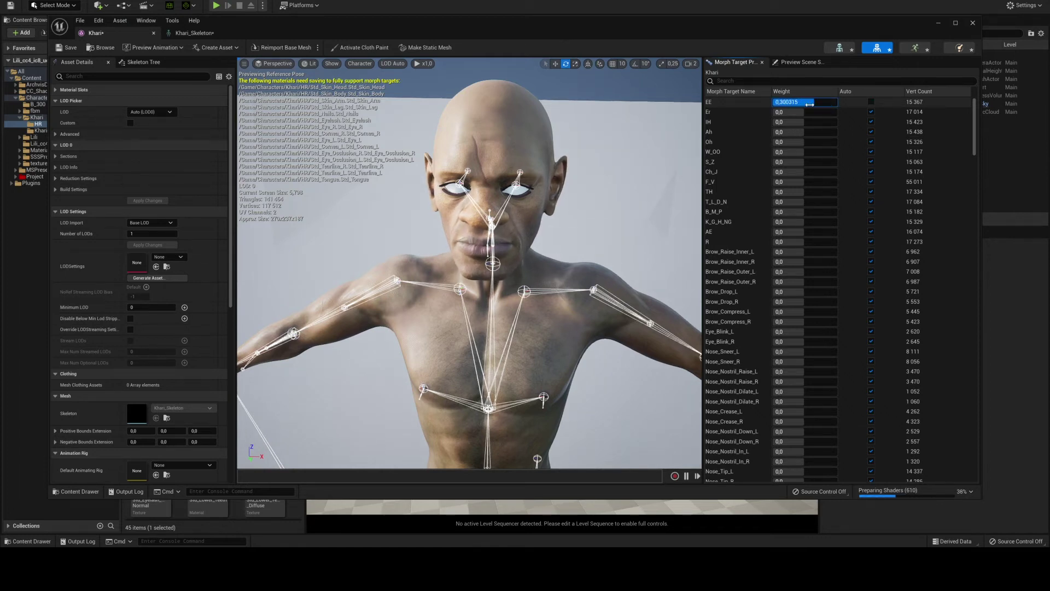
{"action": "left_click", "coordinate": [871, 103]}
{"action": "scroll", "coordinate": [510, 318], "scroll_direction": "down", "scroll_amount": 5}
{"action": "middle_click_drag", "start_coordinate": [511, 317], "coordinate": [560, 352]}
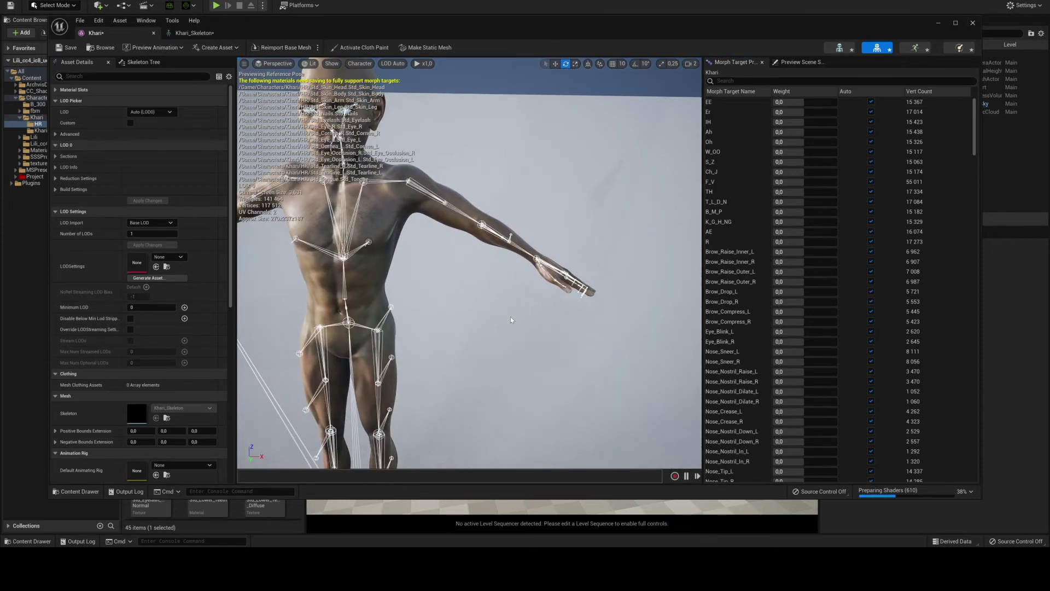
{"action": "left_click_drag", "start_coordinate": [511, 320], "coordinate": [448, 299]}
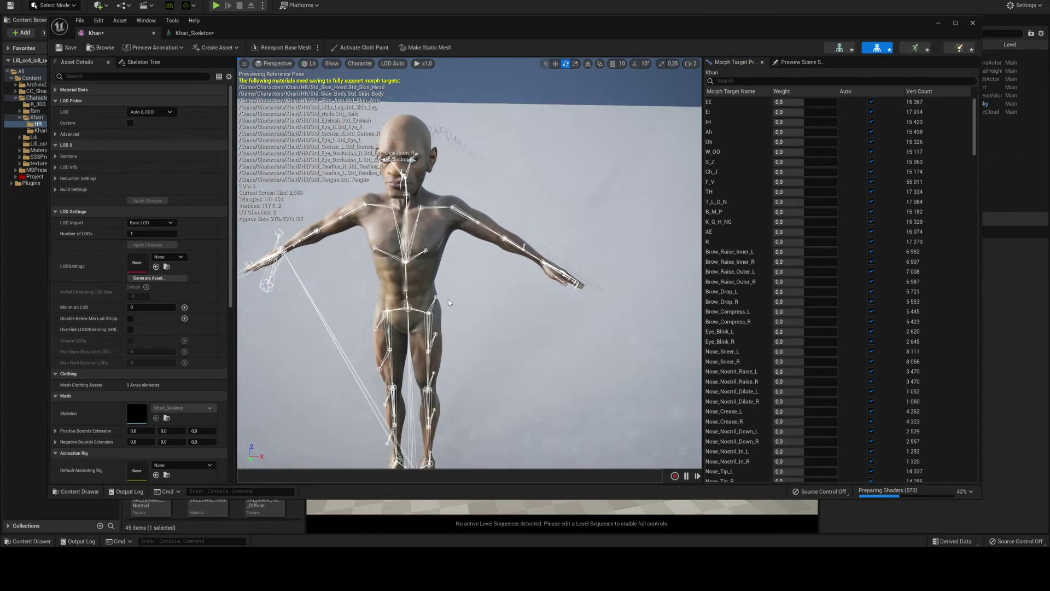
{"action": "mouse_move", "coordinate": [805, 172]}
{"action": "left_mouse_down"}
{"action": "mouse_move", "coordinate": [836, 171]}
{"action": "mouse_move", "coordinate": [802, 172]}
{"action": "mouse_move", "coordinate": [811, 171]}
{"action": "left_mouse_up"}
{"action": "left_click", "coordinate": [802, 172]}
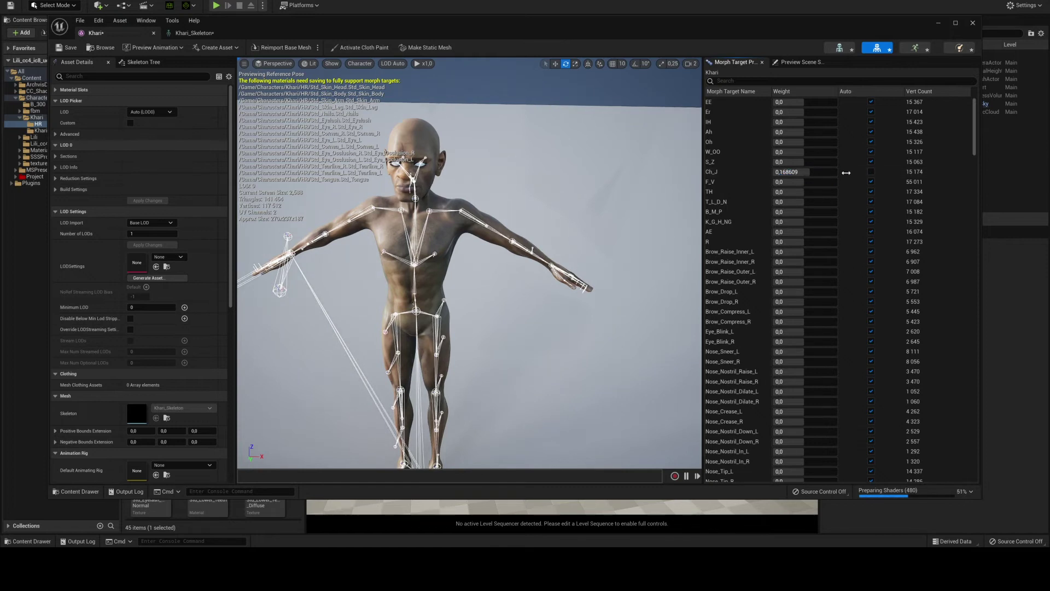
{"action": "left_click", "coordinate": [871, 172]}
Try the T_L_D_N morph target at 1.0 with the character turned sideways, restoring its automatic weight and dismissing the e-mail notifications
{"action": "middle_click_drag", "start_coordinate": [456, 304], "coordinate": [456, 307]}
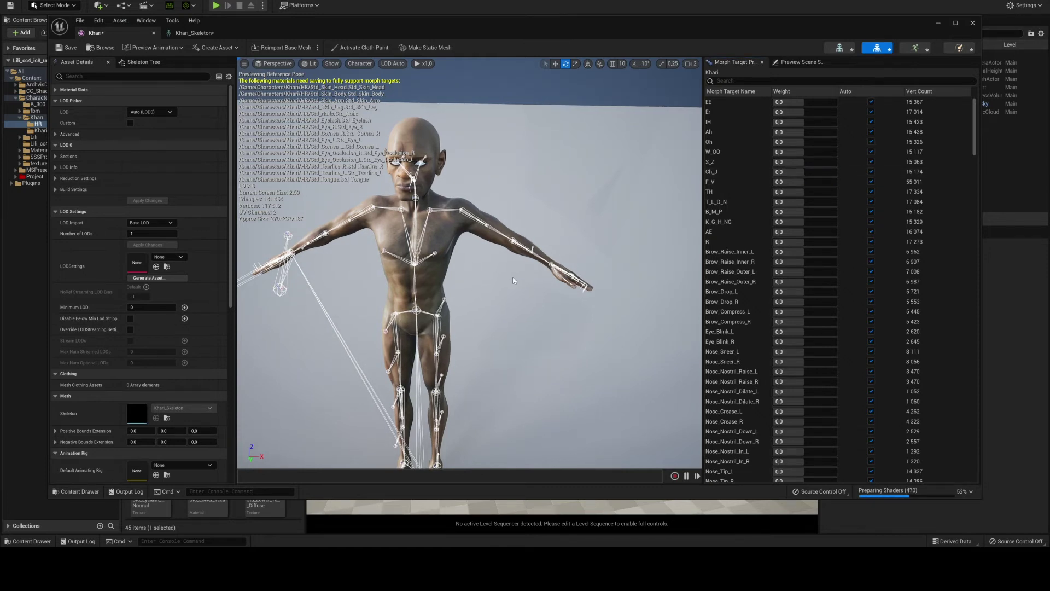
{"action": "left_click_drag", "start_coordinate": [513, 277], "coordinate": [443, 279]}
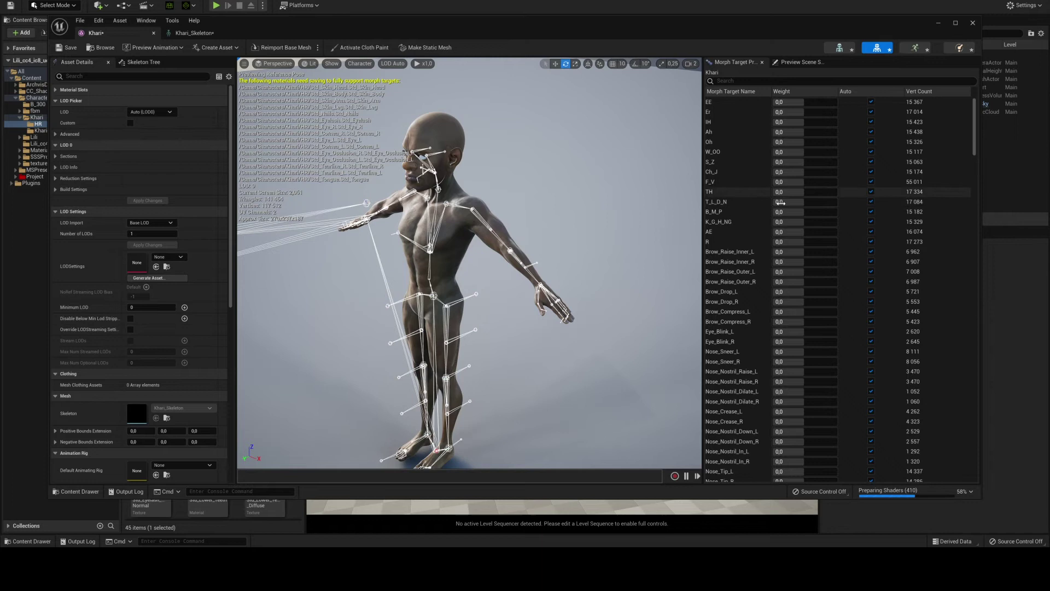
{"action": "left_click_drag", "start_coordinate": [805, 204], "coordinate": [837, 202]}
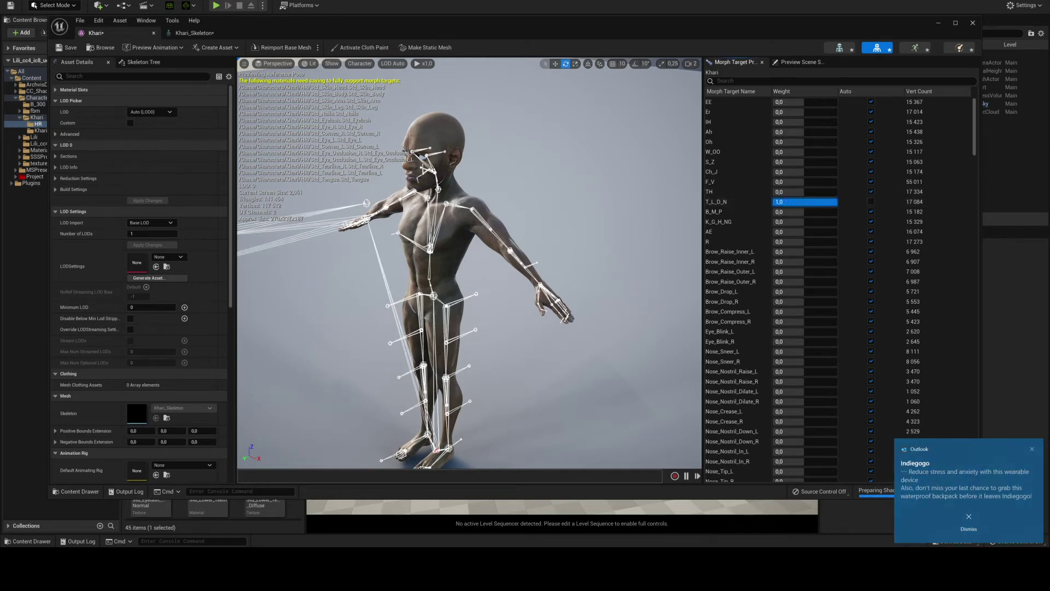
{"action": "left_click", "coordinate": [969, 520]}
{"action": "left_click", "coordinate": [872, 201]}
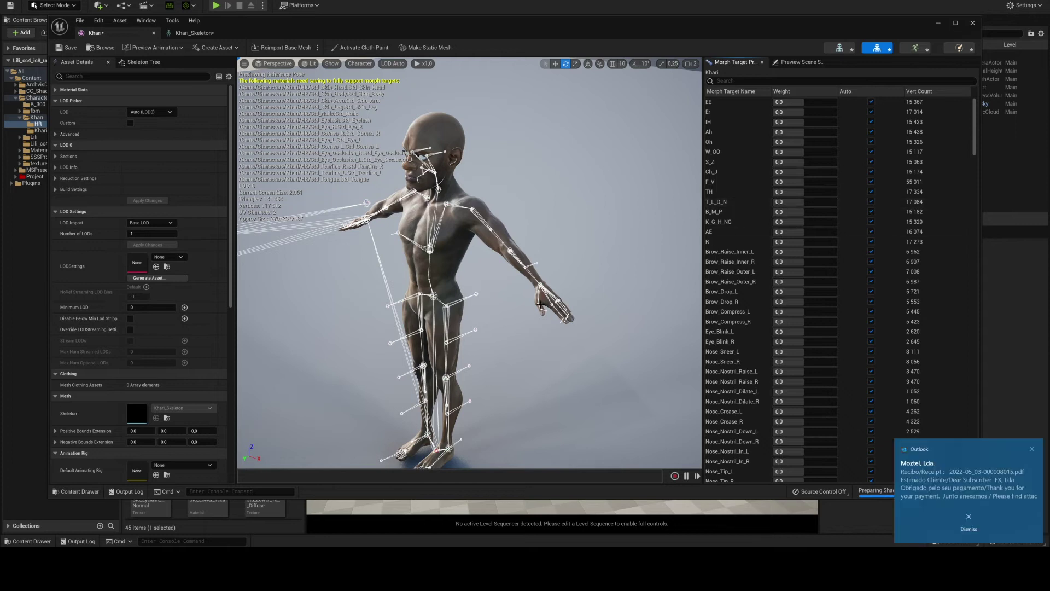
{"action": "left_click", "coordinate": [968, 517]}
{"action": "left_click_drag", "start_coordinate": [788, 221], "coordinate": [820, 225]}
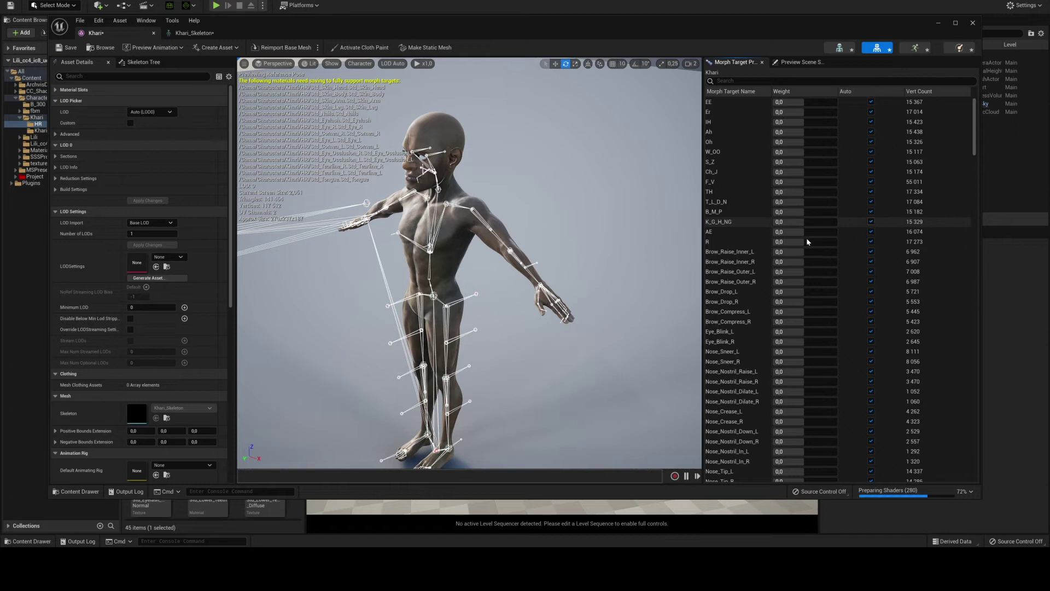
Close the Khari skeletal mesh editor and open the Khari_Animation folder
{"action": "left_click_drag", "start_coordinate": [353, 270], "coordinate": [328, 262], "text": "alt"}
{"action": "scroll", "coordinate": [437, 211], "scroll_direction": "up", "scroll_amount": 5}
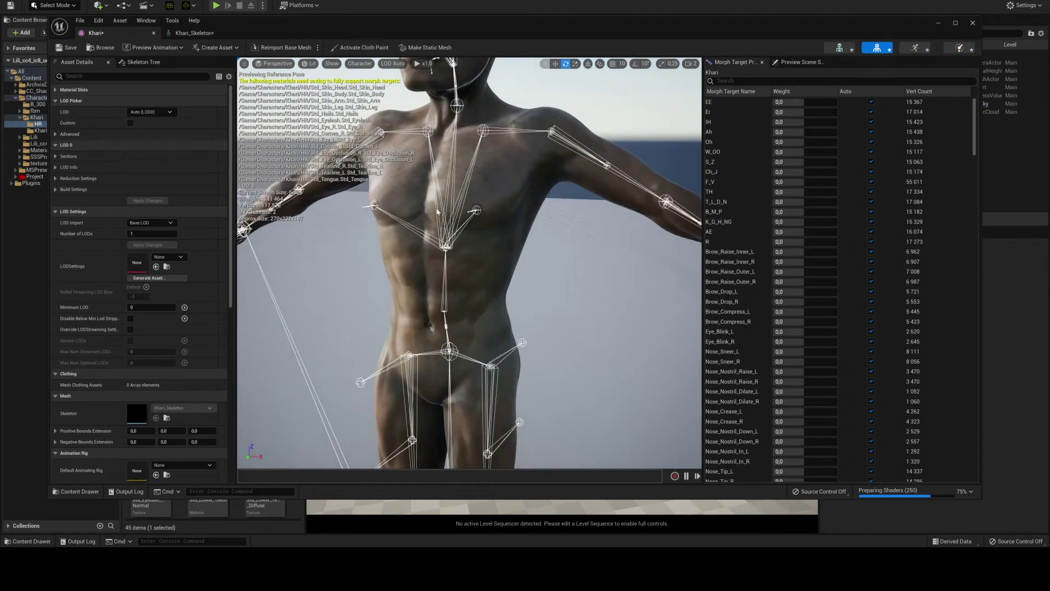
{"action": "scroll", "coordinate": [437, 211], "scroll_direction": "up", "scroll_amount": 2}
{"action": "scroll", "coordinate": [435, 214], "scroll_direction": "down", "scroll_amount": 9}
{"action": "scroll", "coordinate": [434, 219], "scroll_direction": "up", "scroll_amount": 4}
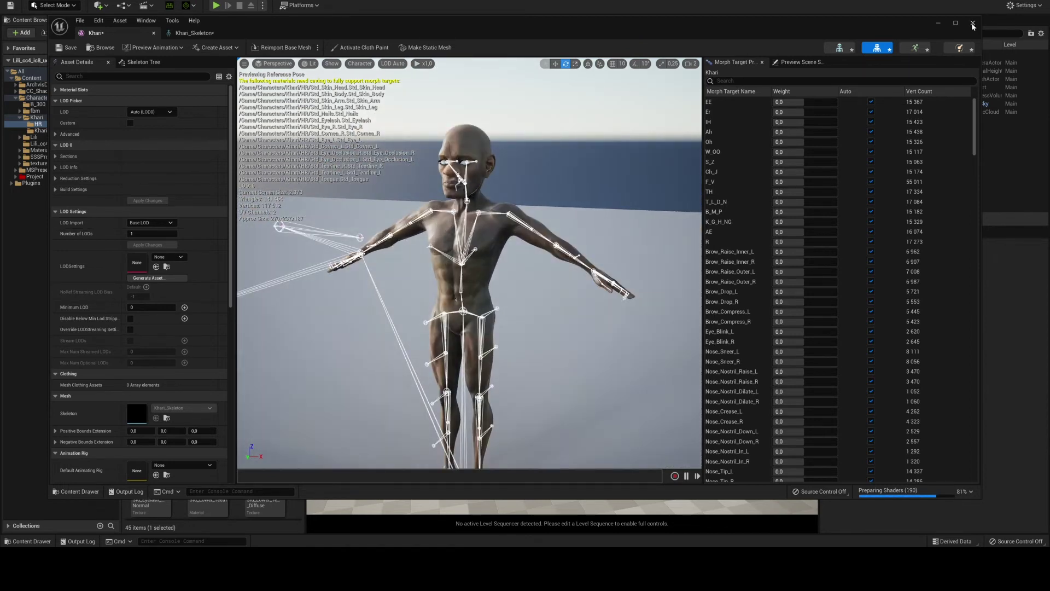
{"action": "left_click", "coordinate": [973, 26]}
{"action": "left_click", "coordinate": [54, 130]}
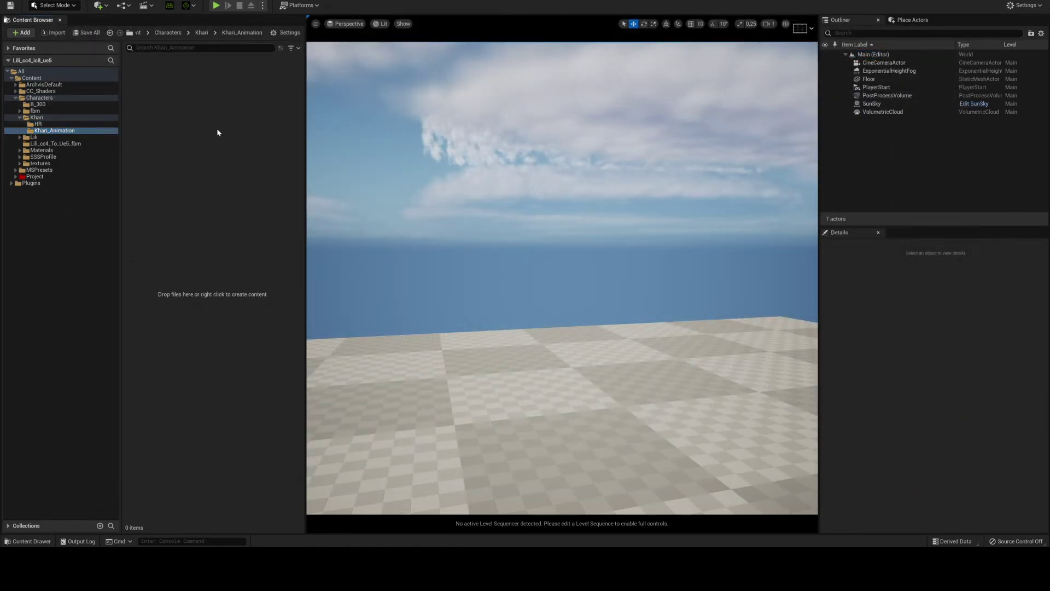
{"action": "right_click", "coordinate": [217, 129]}
{"action": "left_click", "coordinate": [179, 147]}
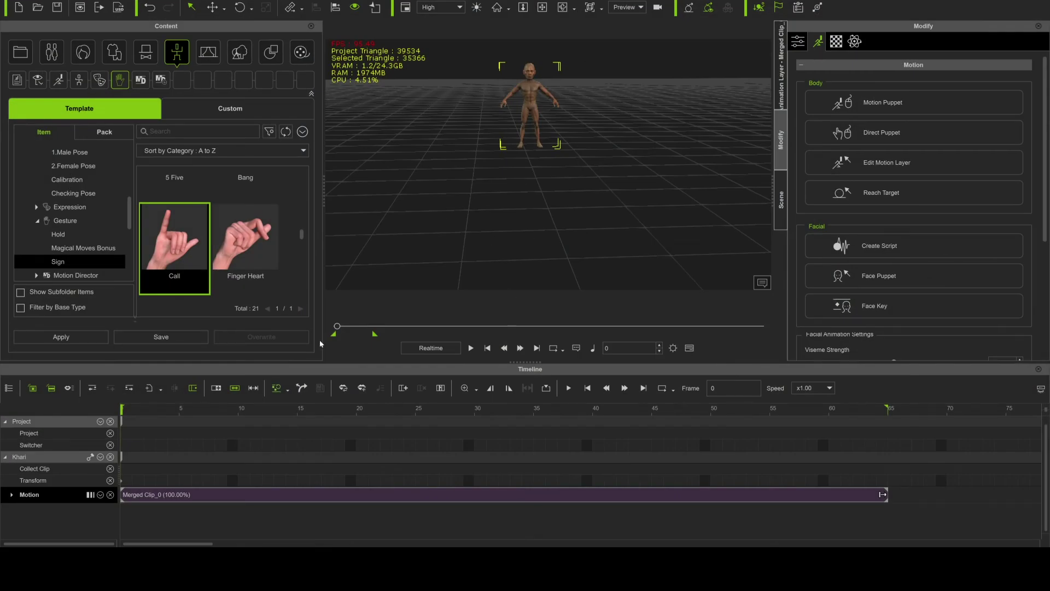
Switch to iClone, view the Khari character from several angles, and scrub through its merged motion clip
{"action": "middle_click_drag", "start_coordinate": [563, 120], "coordinate": [545, 156]}
{"action": "right_click_drag", "start_coordinate": [532, 134], "coordinate": [504, 171], "text": "alt"}
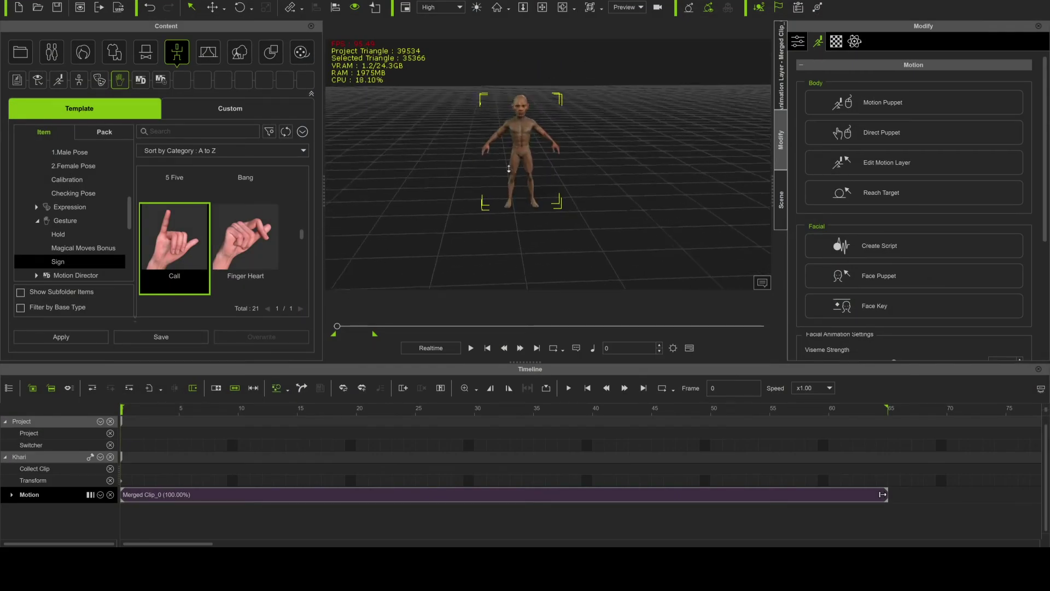
{"action": "left_click_drag", "start_coordinate": [492, 189], "coordinate": [426, 192], "text": "alt"}
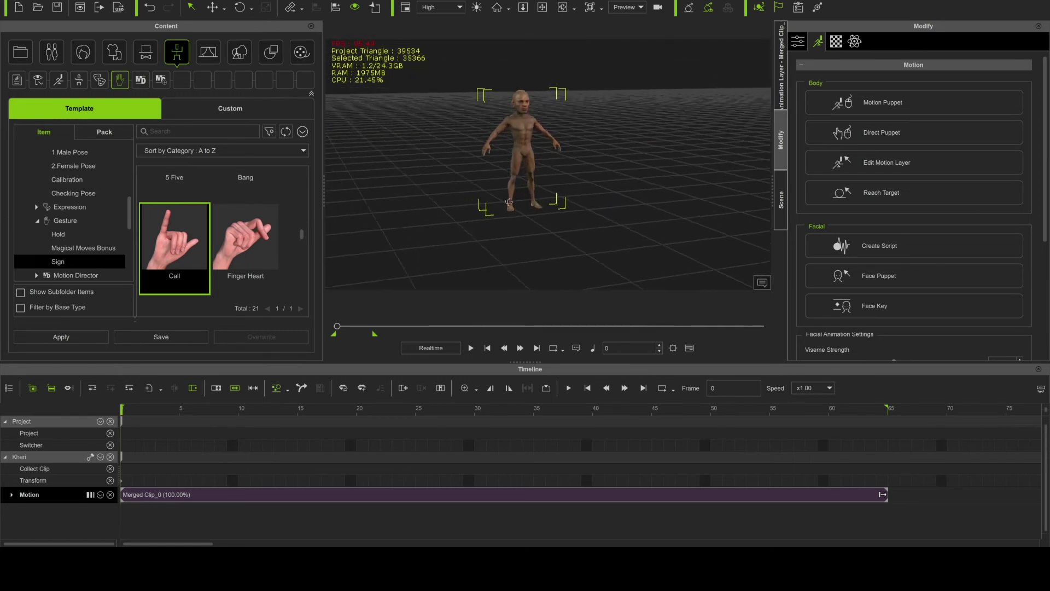
{"action": "right_click_drag", "start_coordinate": [481, 239], "coordinate": [489, 214], "text": "alt"}
{"action": "middle_click_drag", "start_coordinate": [490, 221], "coordinate": [514, 209]}
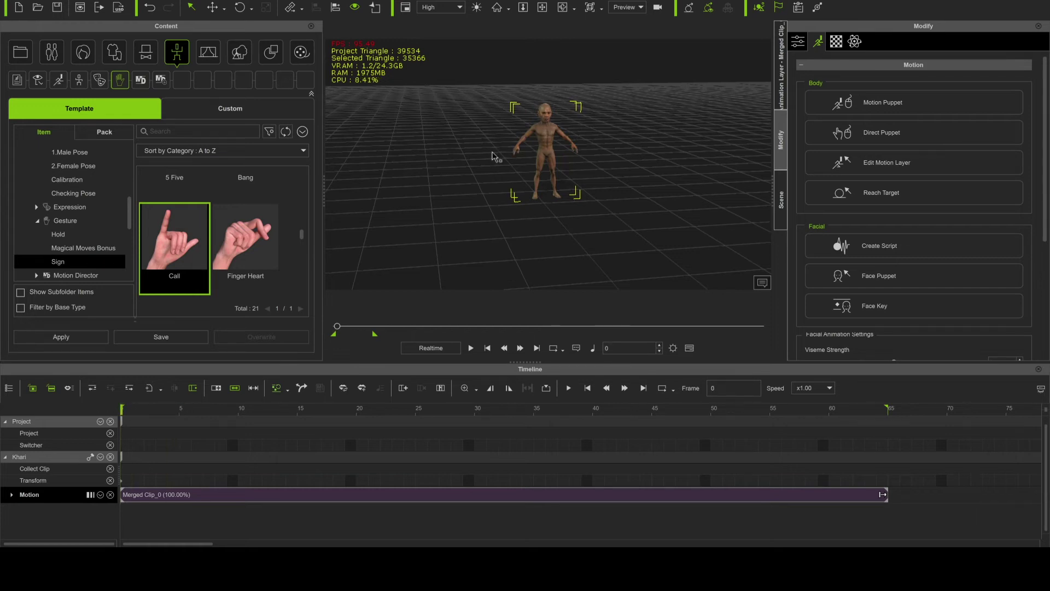
{"action": "right_click_drag", "start_coordinate": [558, 205], "coordinate": [299, 207]}
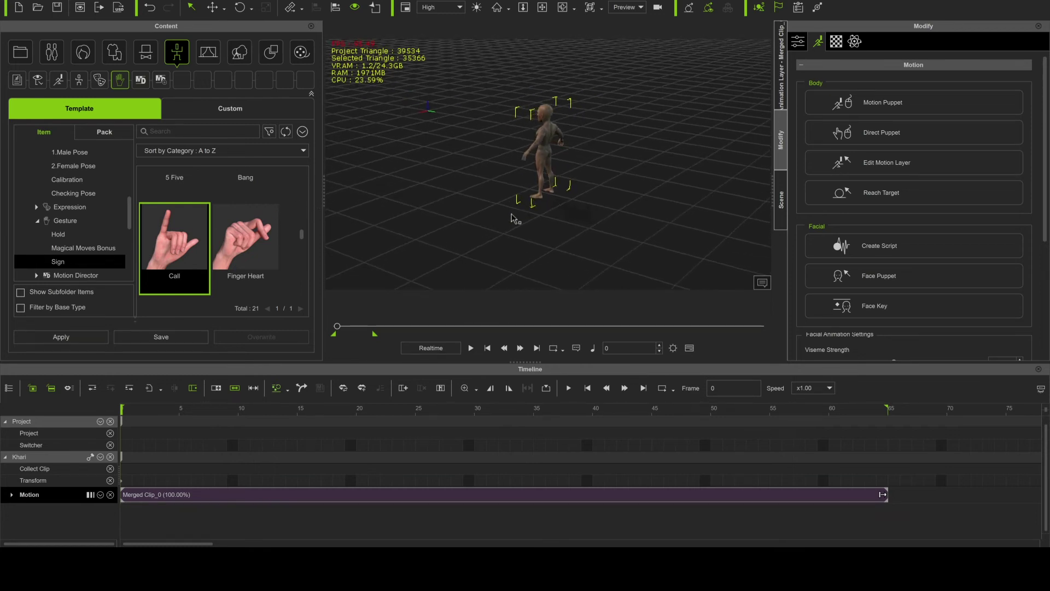
{"action": "right_click_drag", "start_coordinate": [512, 215], "coordinate": [576, 176]}
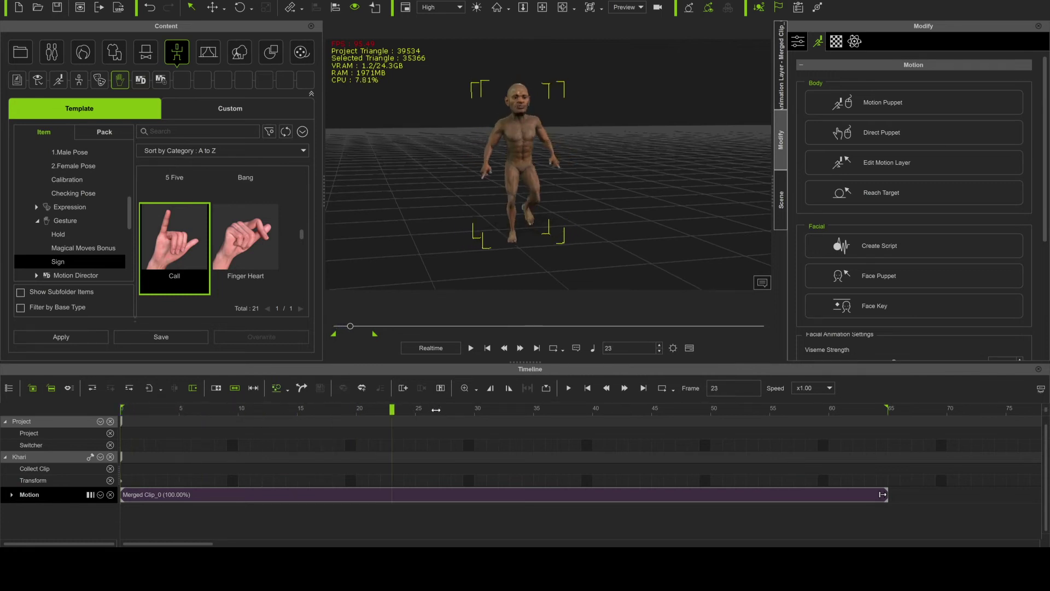
{"action": "left_click_drag", "start_coordinate": [547, 411], "coordinate": [203, 425]}
{"action": "left_click_drag", "start_coordinate": [89, 425], "coordinate": [547, 429]}
{"action": "left_click_drag", "start_coordinate": [560, 254], "coordinate": [487, 216]}
{"action": "left_click_drag", "start_coordinate": [546, 409], "coordinate": [640, 409]}
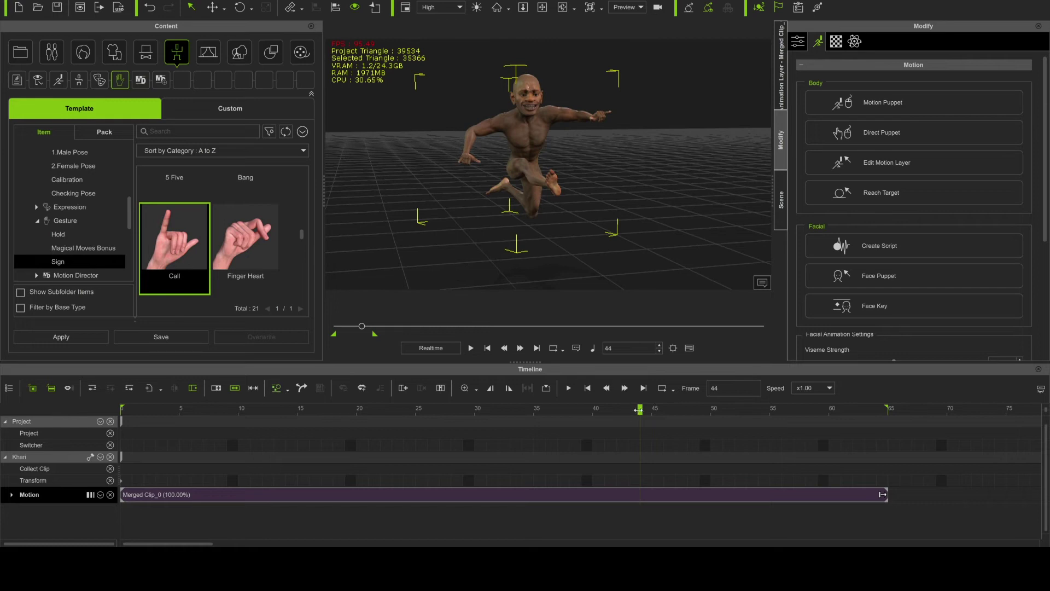
{"action": "left_click_drag", "start_coordinate": [676, 410], "coordinate": [730, 410]}
Export the Khari animation as FBX with the Unreal preset for frames 0 to 65, overwriting ic8_01.fbx in the Exports folder
{"action": "left_click", "coordinate": [11, 1]}
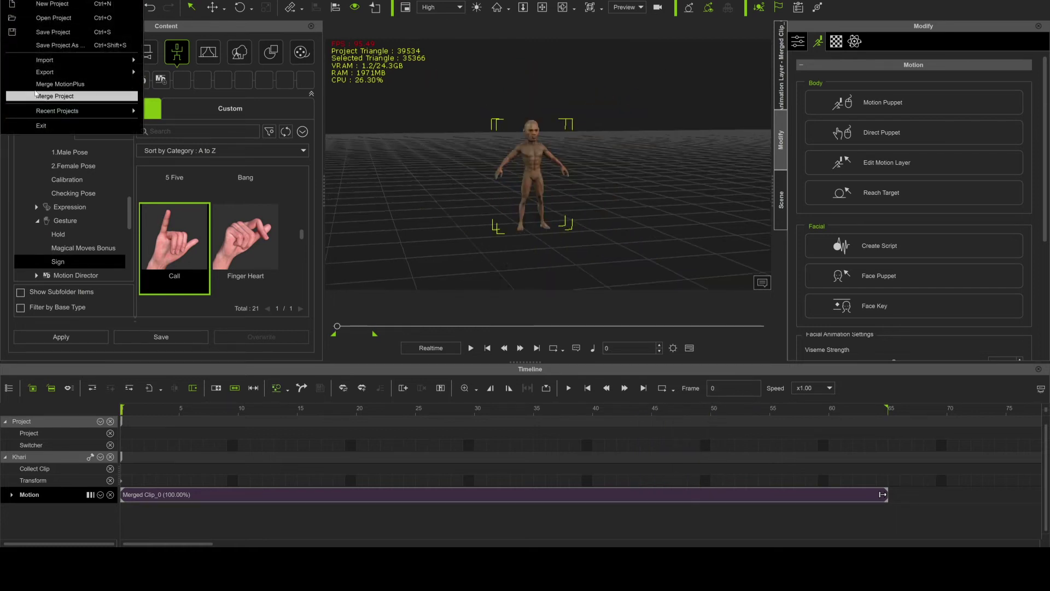
{"action": "mouse_move", "coordinate": [39, 73]}
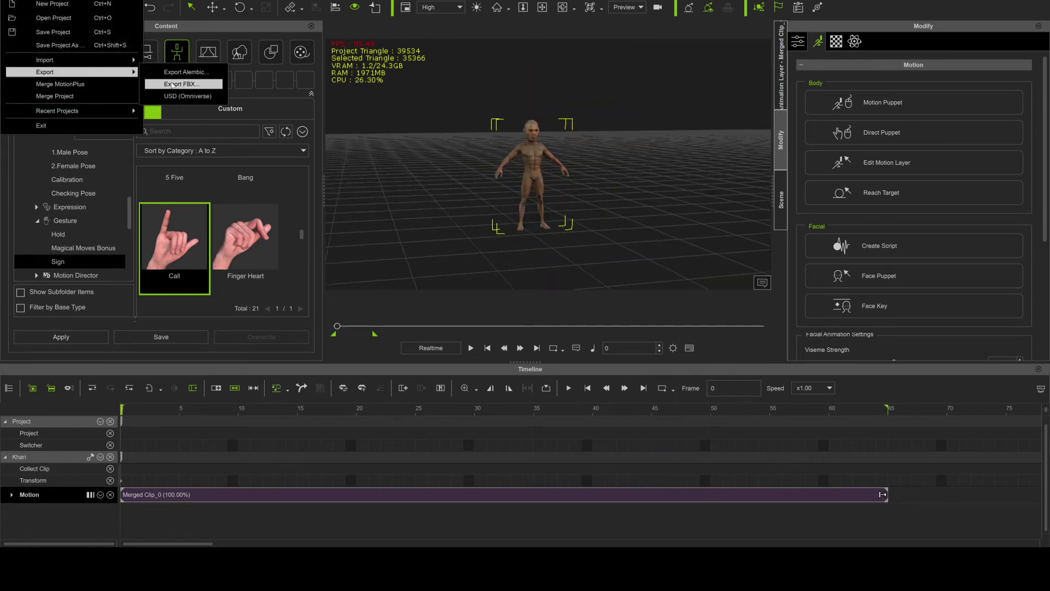
{"action": "left_click", "coordinate": [174, 84]}
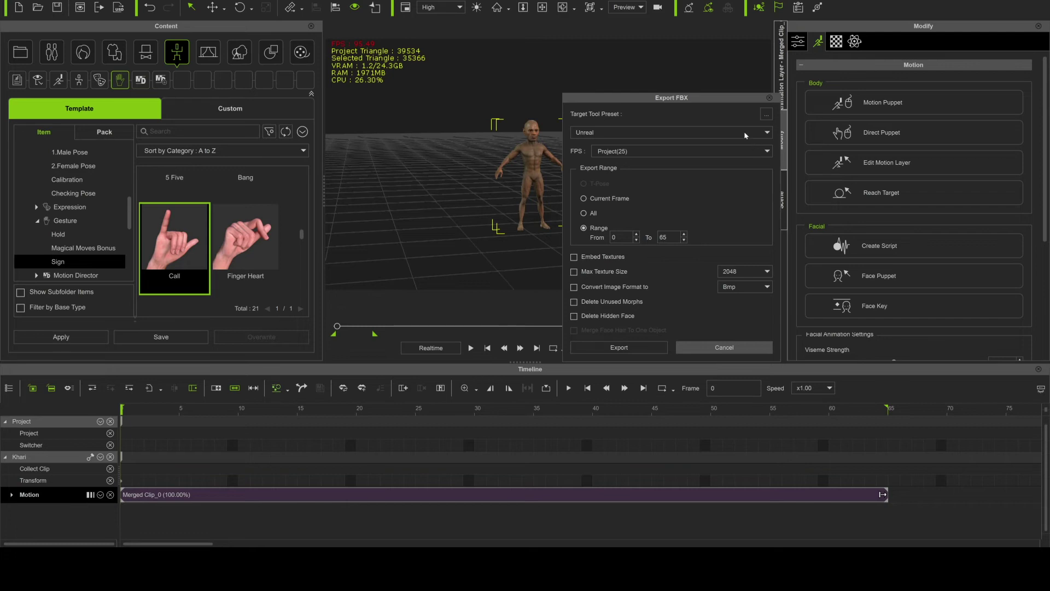
{"action": "left_click", "coordinate": [613, 351]}
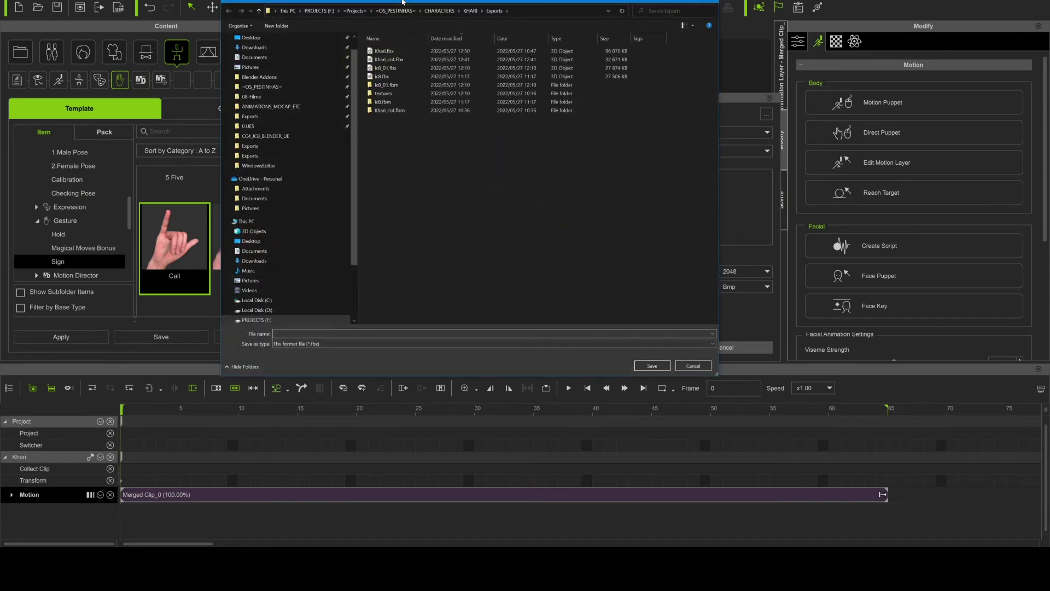
{"action": "mouse_move", "coordinate": [401, 4]}
{"action": "left_mouse_down"}
{"action": "mouse_move", "coordinate": [392, 4]}
{"action": "mouse_move", "coordinate": [394, 18]}
{"action": "left_mouse_up"}
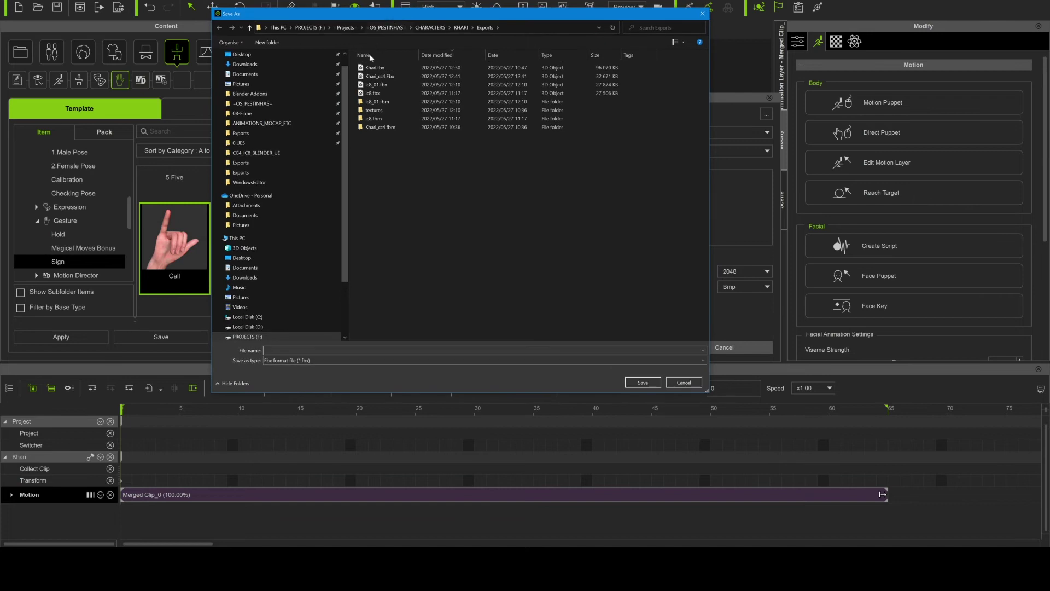
{"action": "left_click", "coordinate": [370, 86]}
{"action": "left_click", "coordinate": [640, 382]}
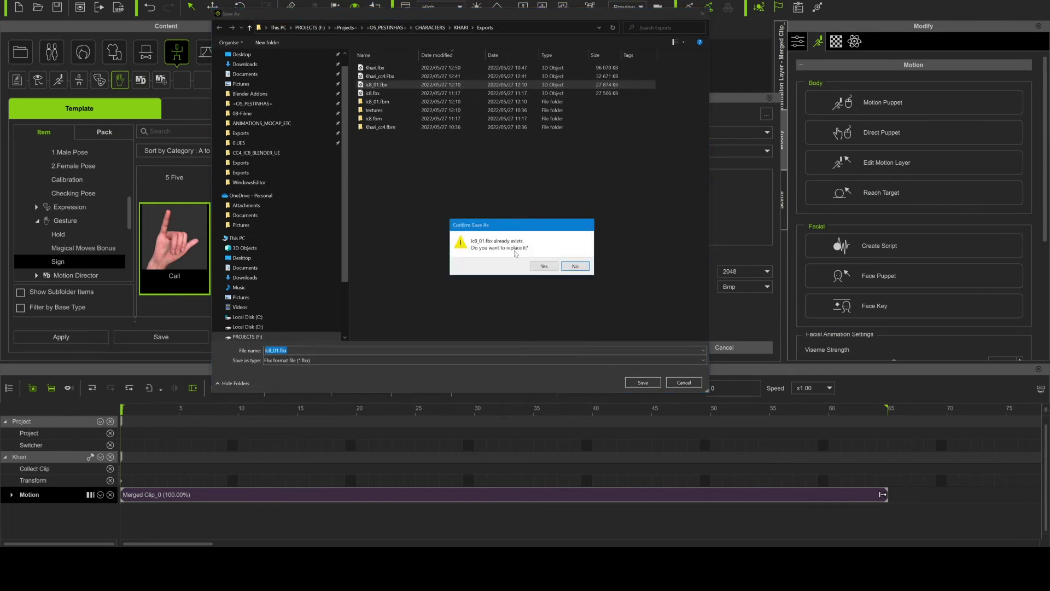
{"action": "left_click", "coordinate": [544, 267]}
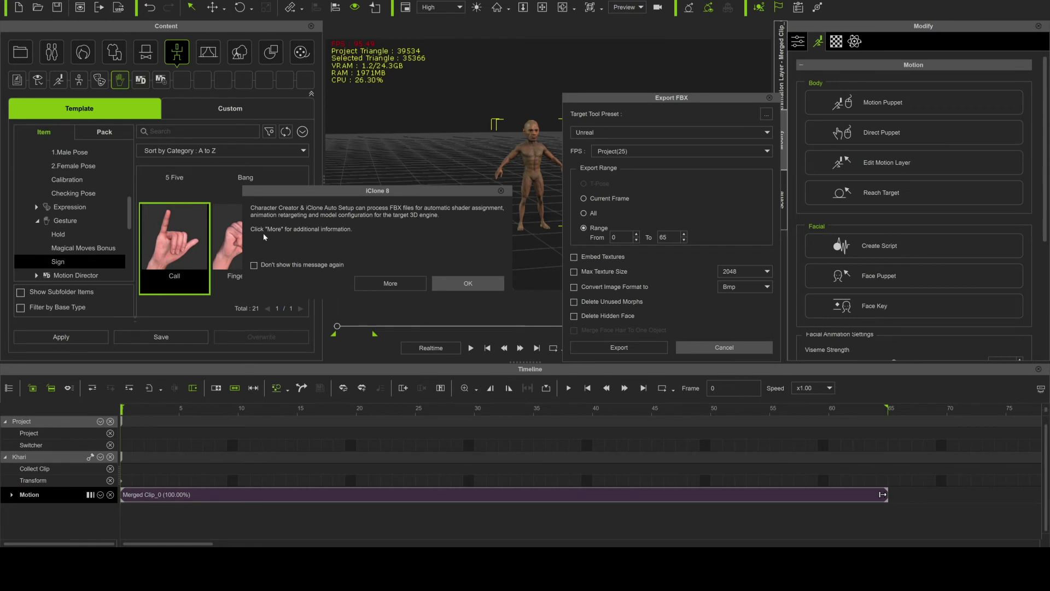
{"action": "left_click", "coordinate": [468, 283]}
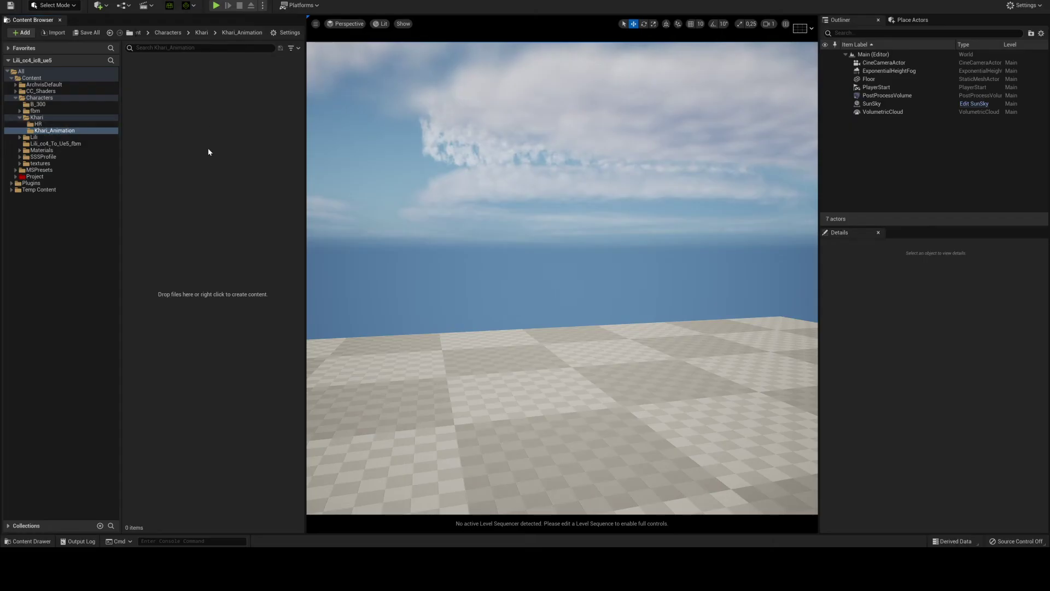
Switch to Unreal Engine and choose ic8_01.fbx for import into the Khari_Animation folder
{"action": "right_click", "coordinate": [207, 152]}
{"action": "left_click", "coordinate": [229, 164]}
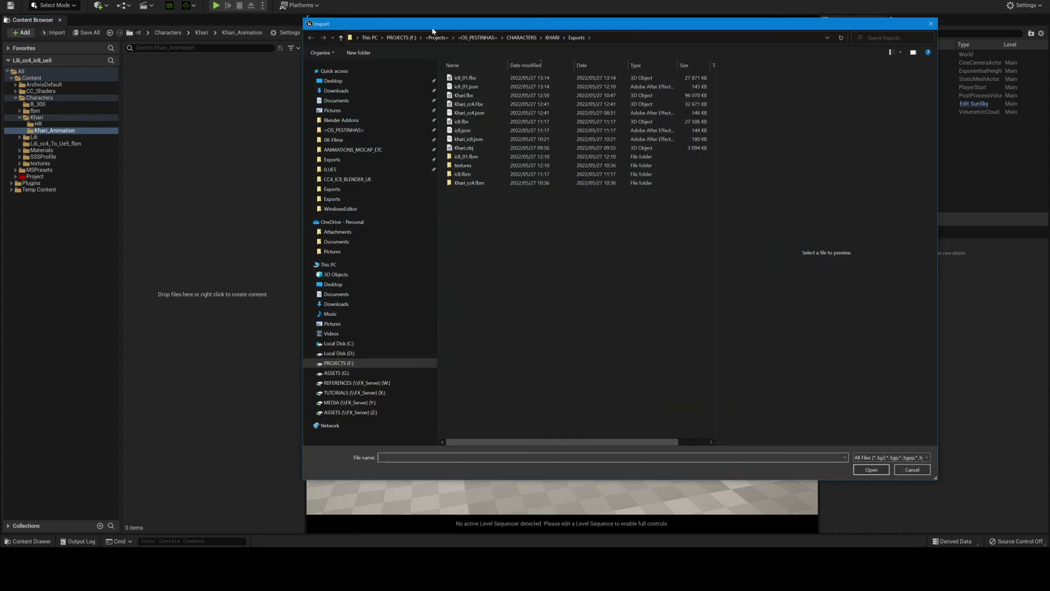
{"action": "left_click_drag", "start_coordinate": [432, 31], "coordinate": [445, 34]}
{"action": "left_click", "coordinate": [479, 80]}
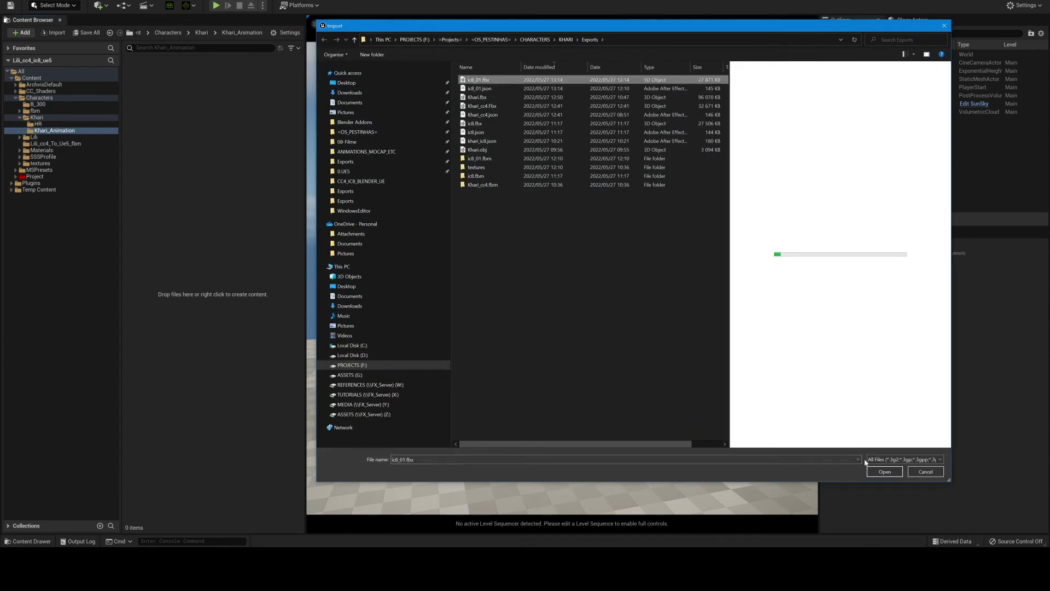
{"action": "left_click", "coordinate": [884, 472]}
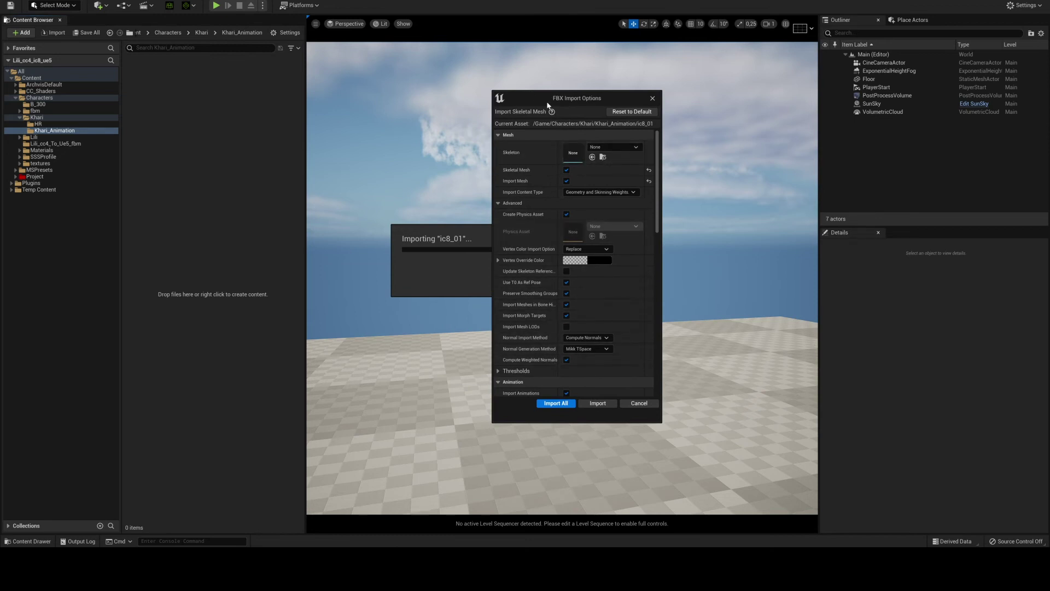
Import the animation only, assigning Khari_Skeleton as its skeleton and disabling mesh import
{"action": "left_click_drag", "start_coordinate": [536, 99], "coordinate": [530, 101]}
{"action": "left_click", "coordinate": [605, 149]}
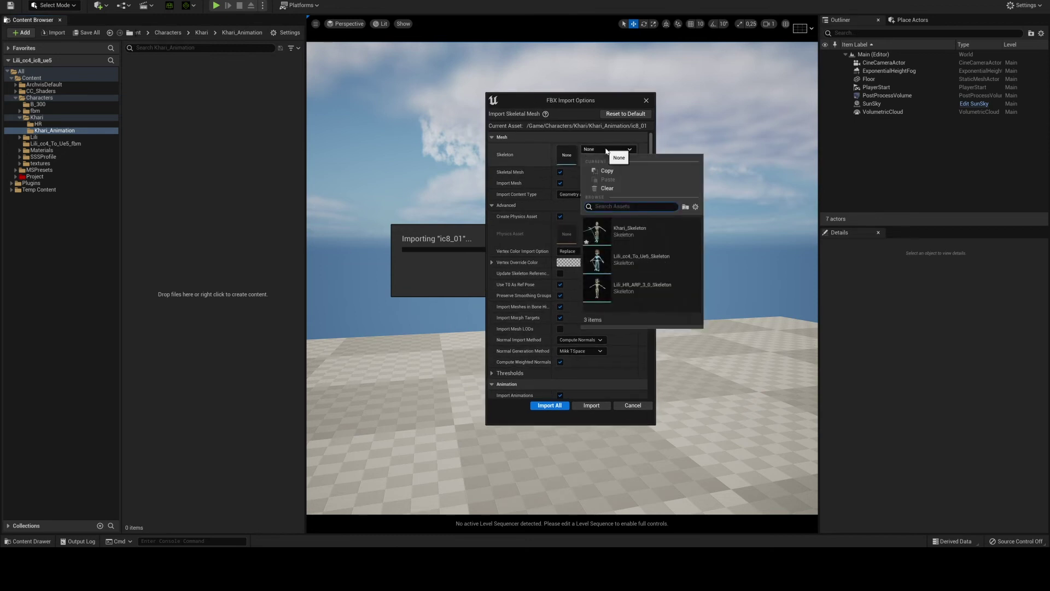
{"action": "left_click", "coordinate": [620, 229]}
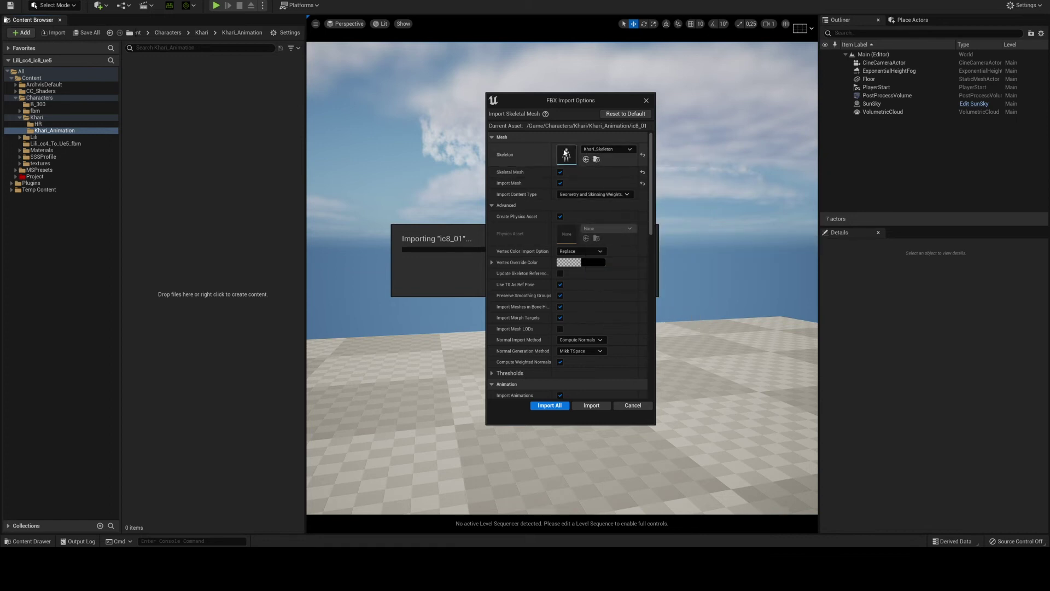
{"action": "left_click", "coordinate": [561, 184]}
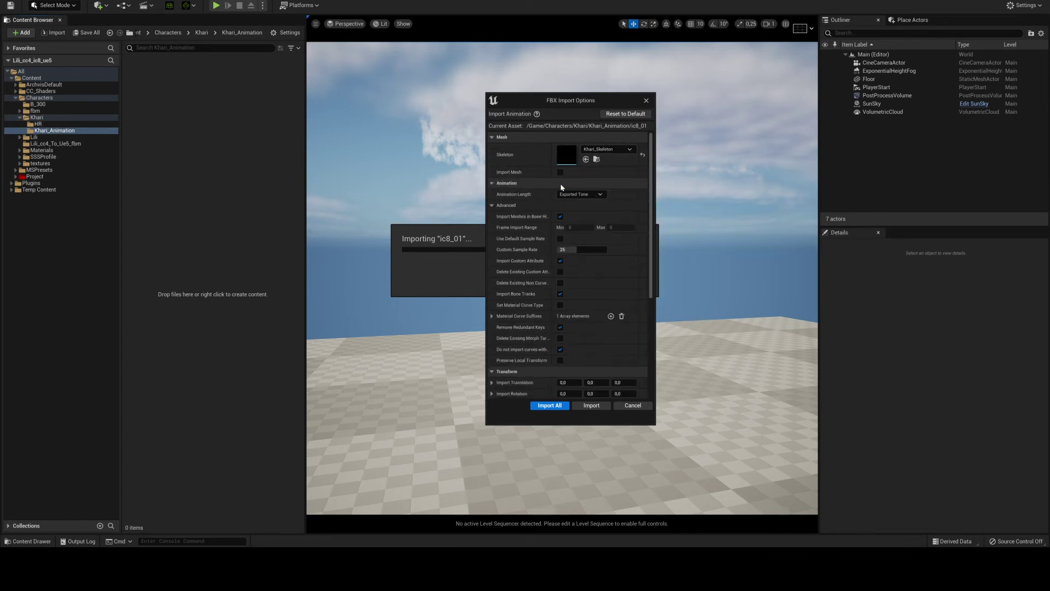
{"action": "scroll", "coordinate": [559, 184], "scroll_direction": "down", "scroll_amount": 3}
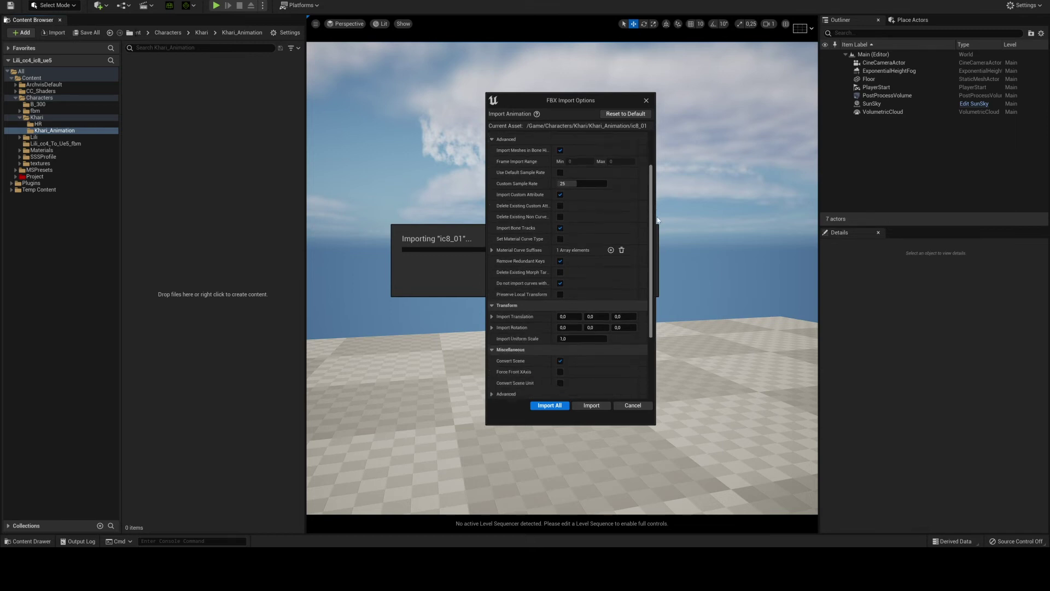
{"action": "mouse_move", "coordinate": [651, 201]}
{"action": "left_mouse_down"}
{"action": "mouse_move", "coordinate": [651, 245]}
{"action": "mouse_move", "coordinate": [651, 186]}
{"action": "left_mouse_up"}
{"action": "left_click", "coordinate": [591, 406]}
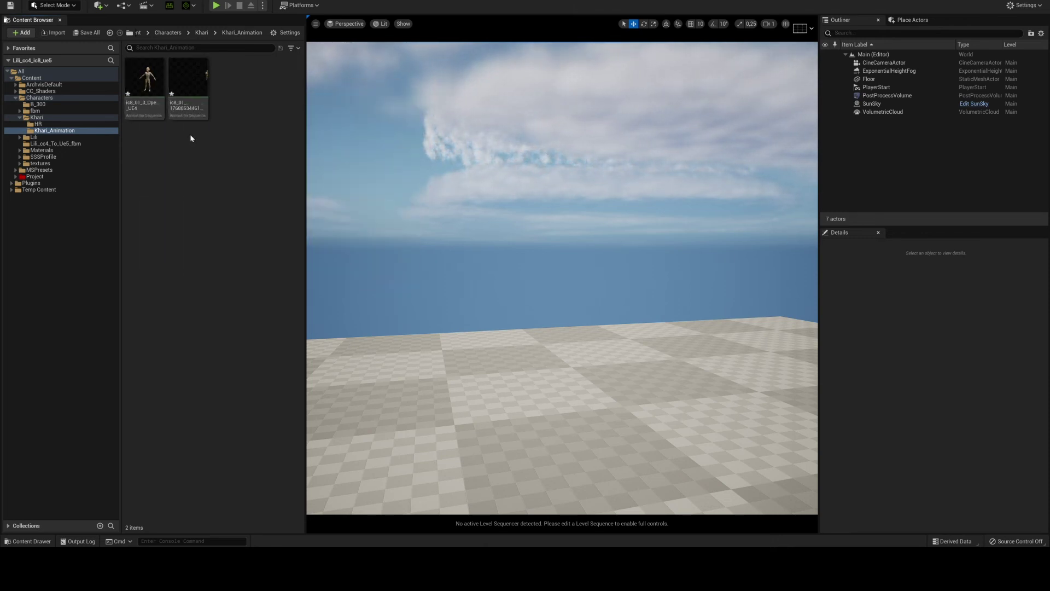
Open the imported ic8_01 TempMotion animation sequence and pause its playback
{"action": "double_click", "coordinate": [187, 79]}
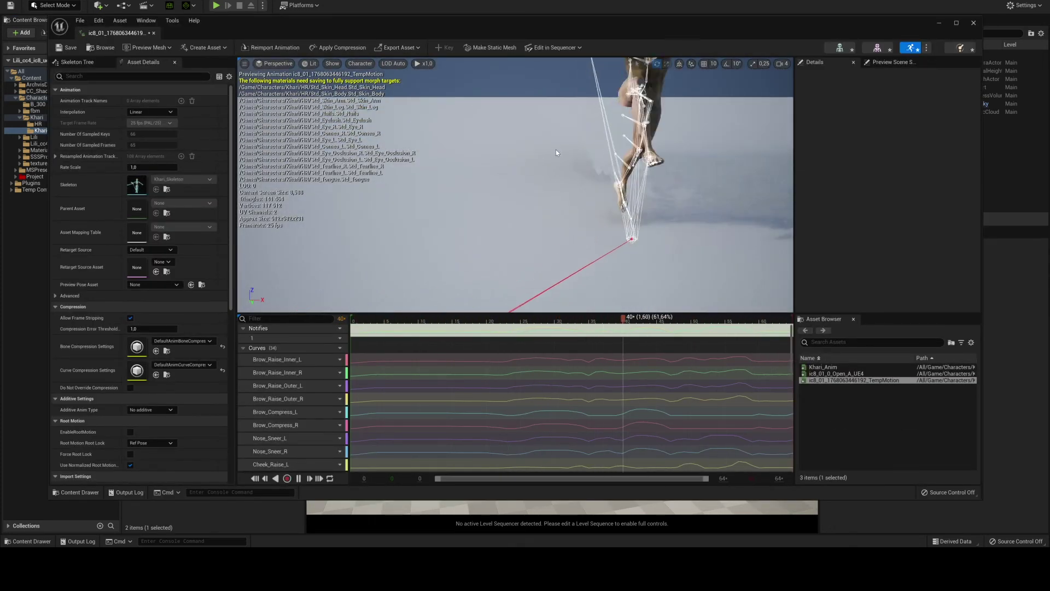
{"action": "left_click", "coordinate": [299, 477]}
{"action": "scroll", "coordinate": [536, 175], "scroll_direction": "up", "scroll_amount": 10}
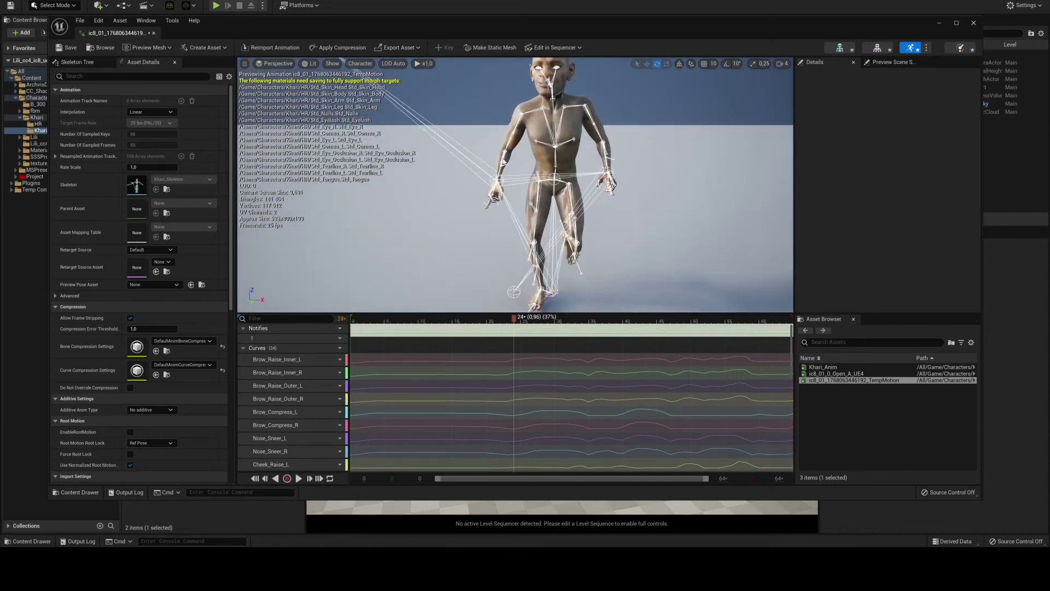
Select the ik_hand_gun bone at the character's hand and examine the hand and its bones up close
{"action": "left_click", "coordinate": [568, 179]}
{"action": "scroll", "coordinate": [568, 179], "scroll_direction": "down", "scroll_amount": 5}
{"action": "right_click_drag", "start_coordinate": [569, 179], "coordinate": [391, 181]}
{"action": "left_click", "coordinate": [437, 189]}
{"action": "right_click_drag", "start_coordinate": [531, 190], "coordinate": [571, 184]}
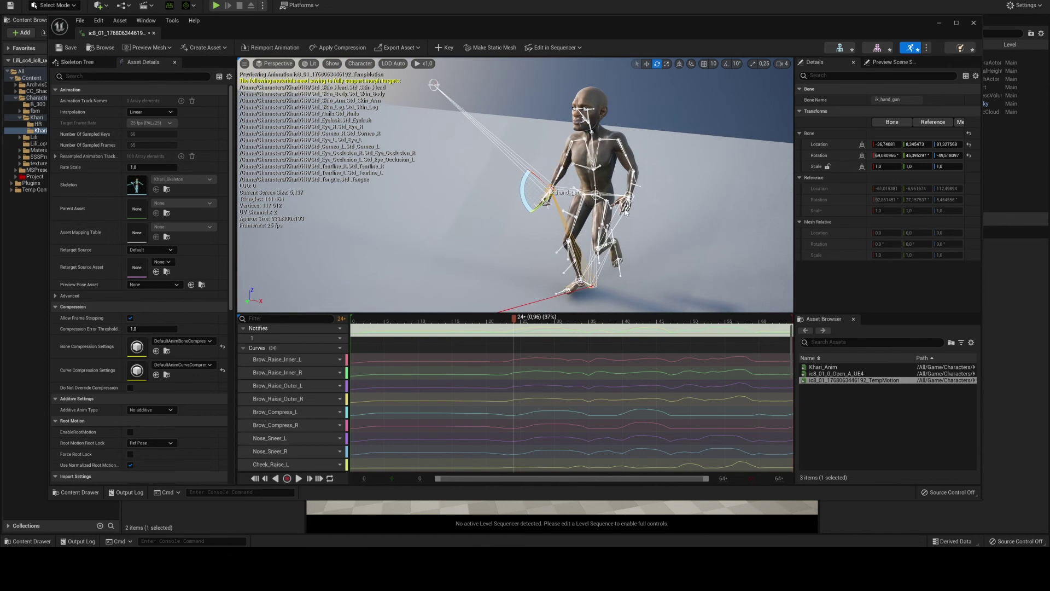
{"action": "scroll", "coordinate": [625, 212], "scroll_direction": "up", "scroll_amount": 3}
{"action": "scroll", "coordinate": [584, 231], "scroll_direction": "up", "scroll_amount": 5}
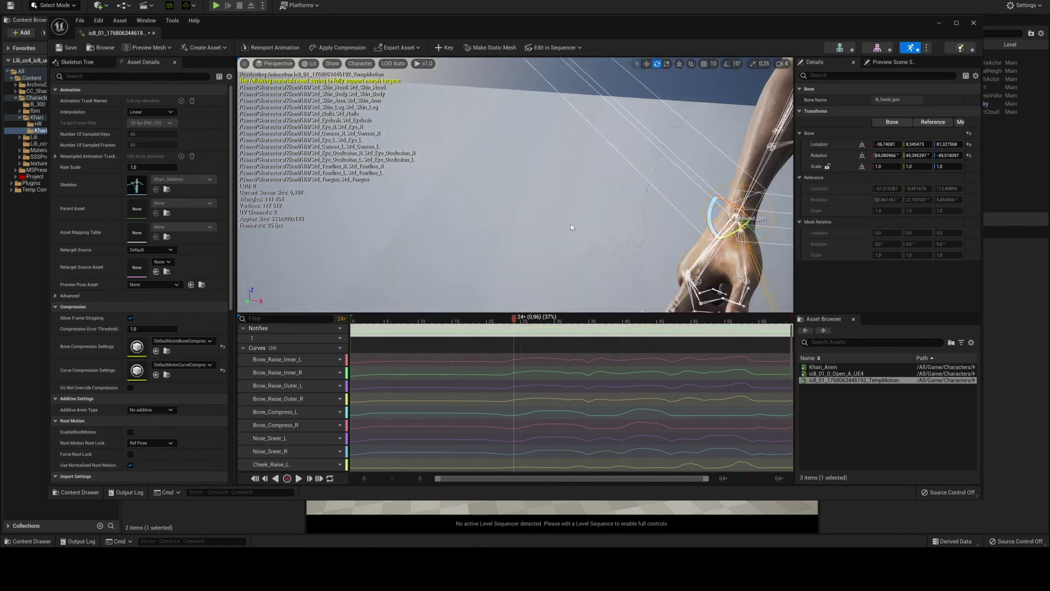
Examine the posed hand from other angles, clear the bone selection and inspect the whole character
{"action": "middle_click_drag", "start_coordinate": [585, 231], "coordinate": [629, 257]}
{"action": "right_click_drag", "start_coordinate": [569, 216], "coordinate": [589, 214]}
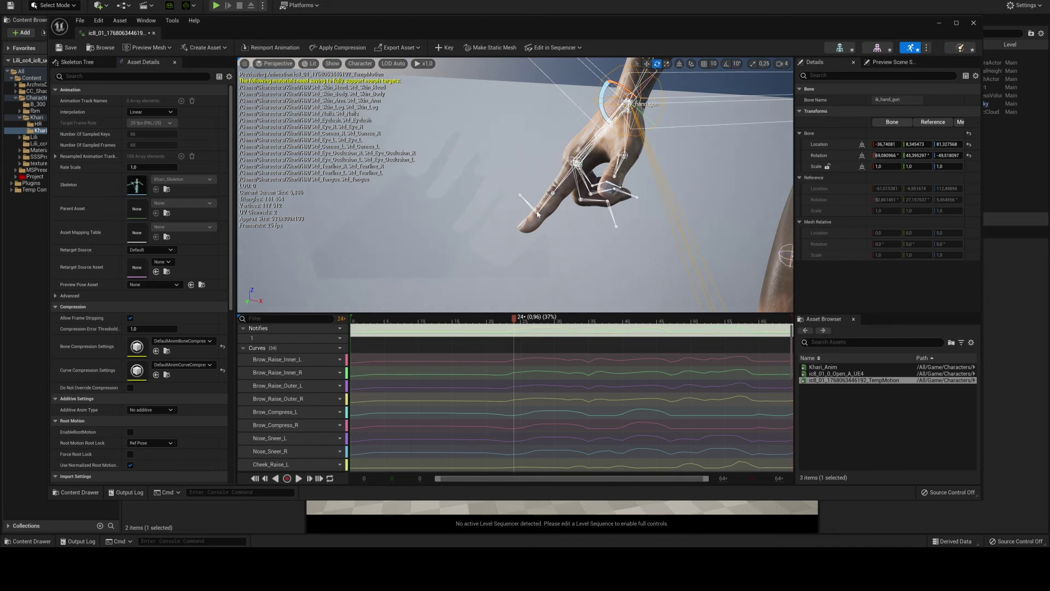
{"action": "scroll", "coordinate": [556, 215], "scroll_direction": "down", "scroll_amount": 5}
{"action": "middle_click_drag", "start_coordinate": [557, 214], "coordinate": [588, 225]}
{"action": "left_click", "coordinate": [574, 221]}
{"action": "right_click_drag", "start_coordinate": [564, 216], "coordinate": [517, 219]}
{"action": "middle_click_drag", "start_coordinate": [575, 219], "coordinate": [613, 186]}
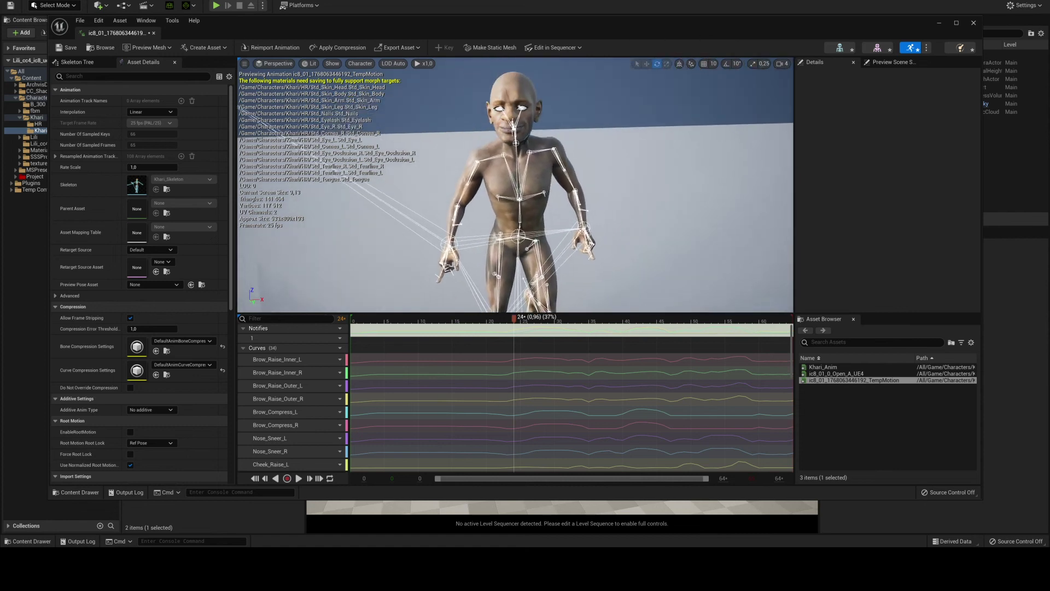
{"action": "right_click_drag", "start_coordinate": [574, 208], "coordinate": [613, 221]}
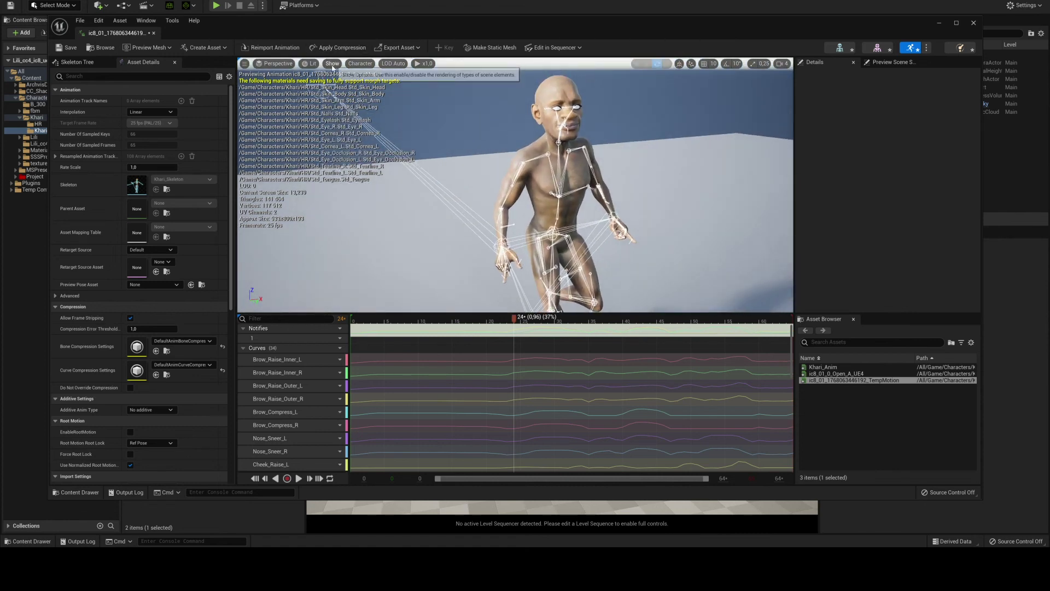
Display the animation preview in Wireframe, examine the mesh around the head and torso, and scrub to about frame 22
{"action": "left_click", "coordinate": [310, 64]}
{"action": "left_click", "coordinate": [331, 104]}
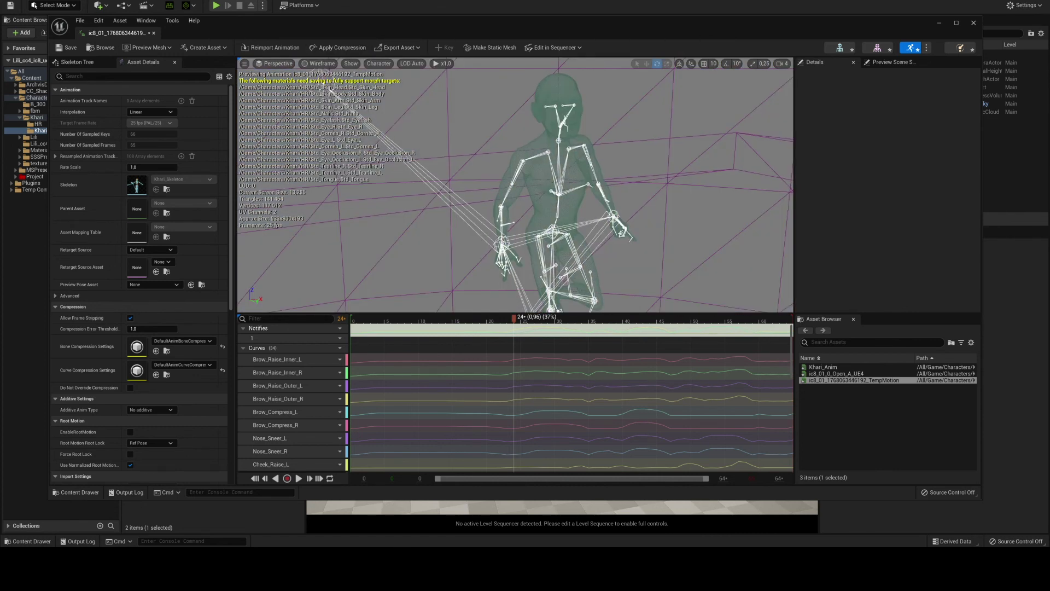
{"action": "scroll", "coordinate": [525, 201], "scroll_direction": "down", "scroll_amount": 5}
{"action": "scroll", "coordinate": [525, 201], "scroll_direction": "up", "scroll_amount": 8}
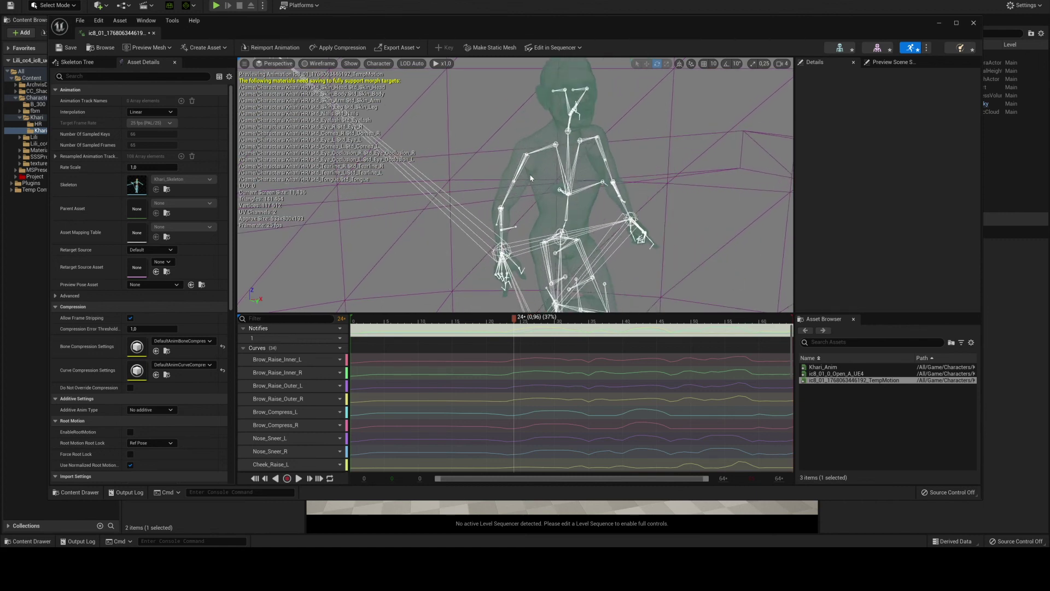
{"action": "middle_click_drag", "start_coordinate": [521, 166], "coordinate": [530, 149]}
{"action": "scroll", "coordinate": [521, 166], "scroll_direction": "up", "scroll_amount": 2}
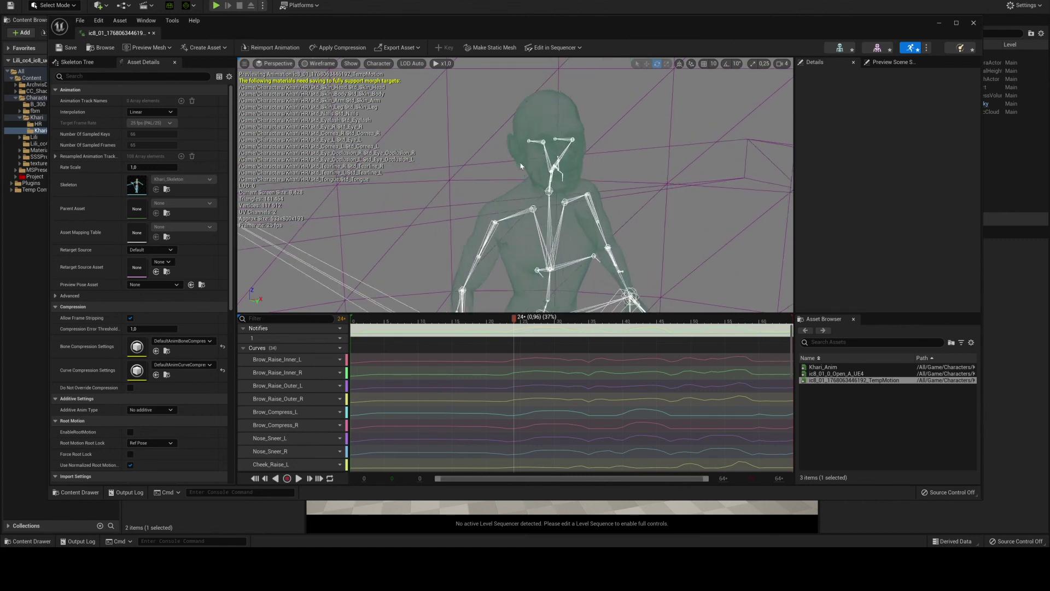
{"action": "scroll", "coordinate": [521, 166], "scroll_direction": "down", "scroll_amount": 4}
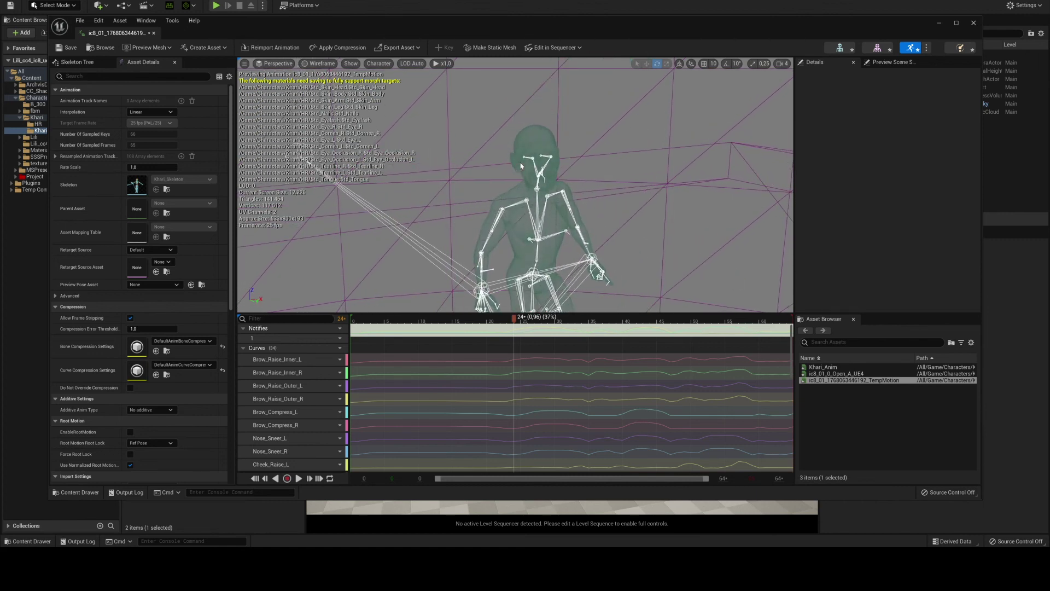
{"action": "scroll", "coordinate": [520, 165], "scroll_direction": "up", "scroll_amount": 2}
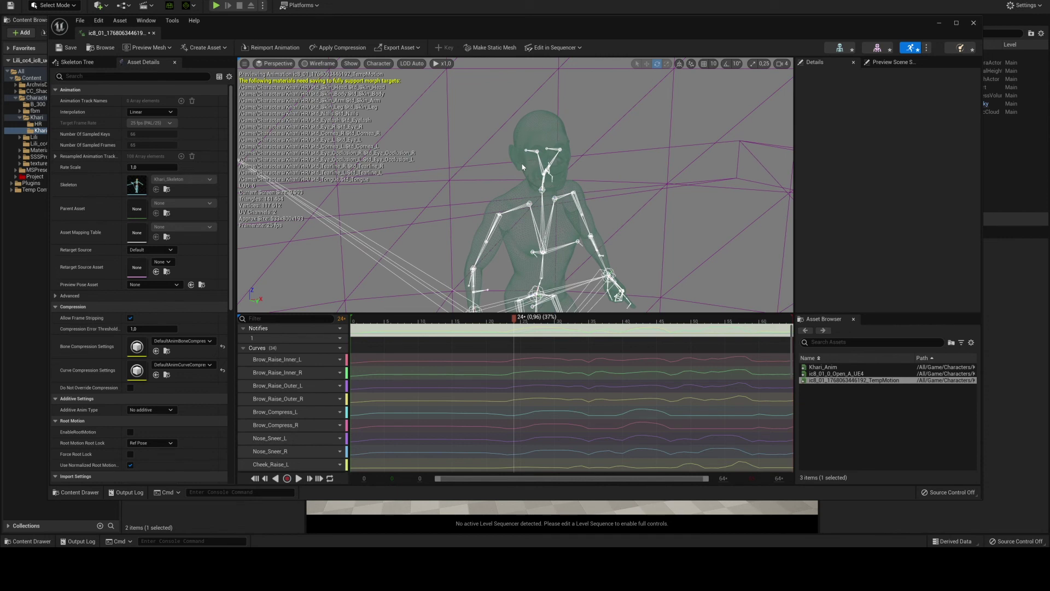
{"action": "scroll", "coordinate": [504, 180], "scroll_direction": "up", "scroll_amount": 3}
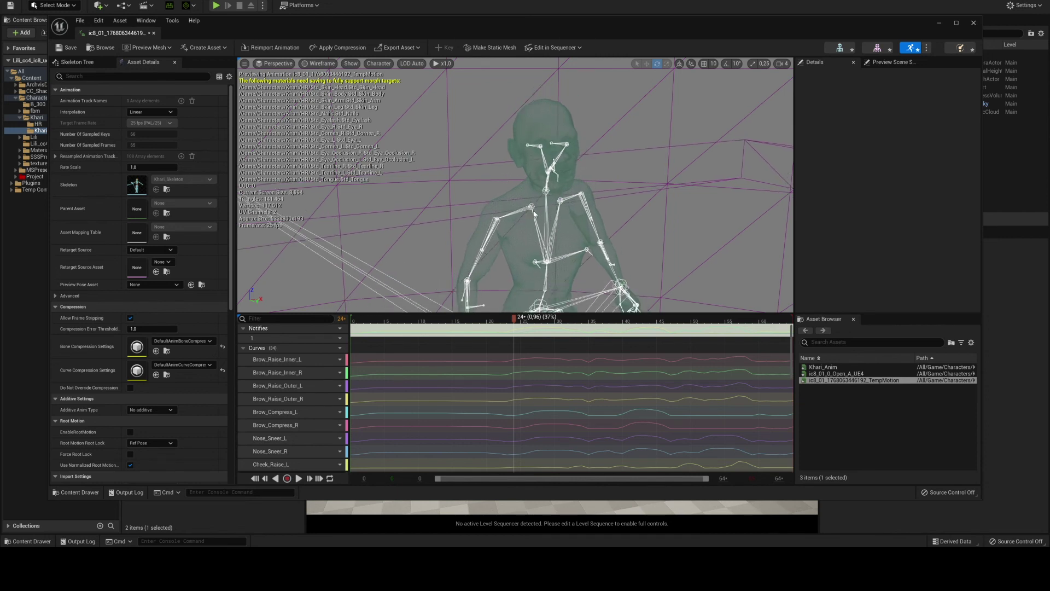
{"action": "scroll", "coordinate": [505, 180], "scroll_direction": "down", "scroll_amount": 4}
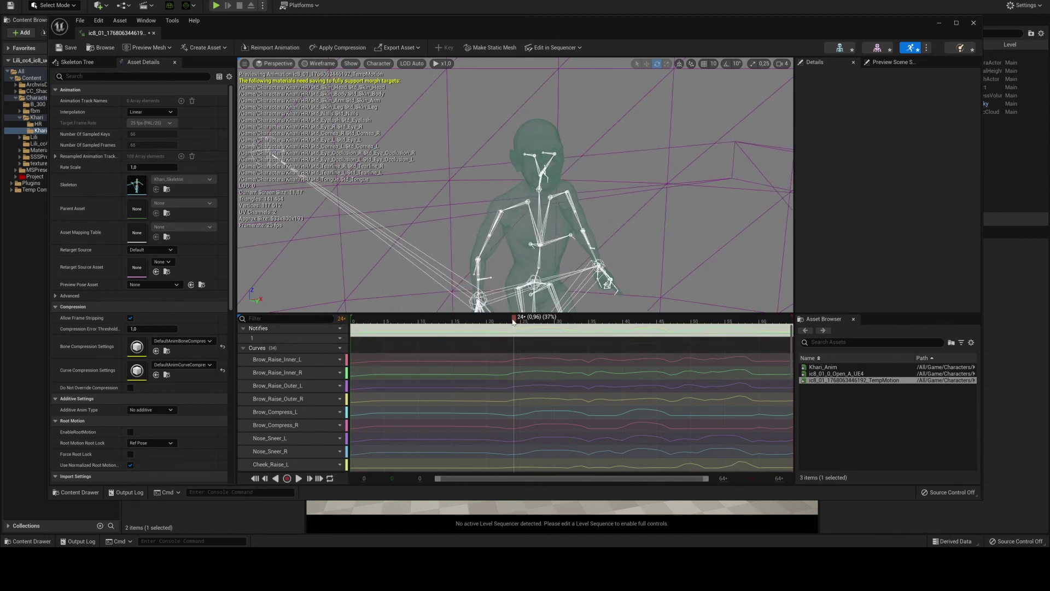
{"action": "mouse_move", "coordinate": [513, 322]}
{"action": "left_mouse_down"}
{"action": "mouse_move", "coordinate": [400, 326]}
{"action": "mouse_move", "coordinate": [577, 327]}
{"action": "mouse_move", "coordinate": [501, 327]}
{"action": "left_mouse_up"}
Restore Lit shading in the animation preview and close the animation editor
{"action": "left_click", "coordinate": [319, 64]}
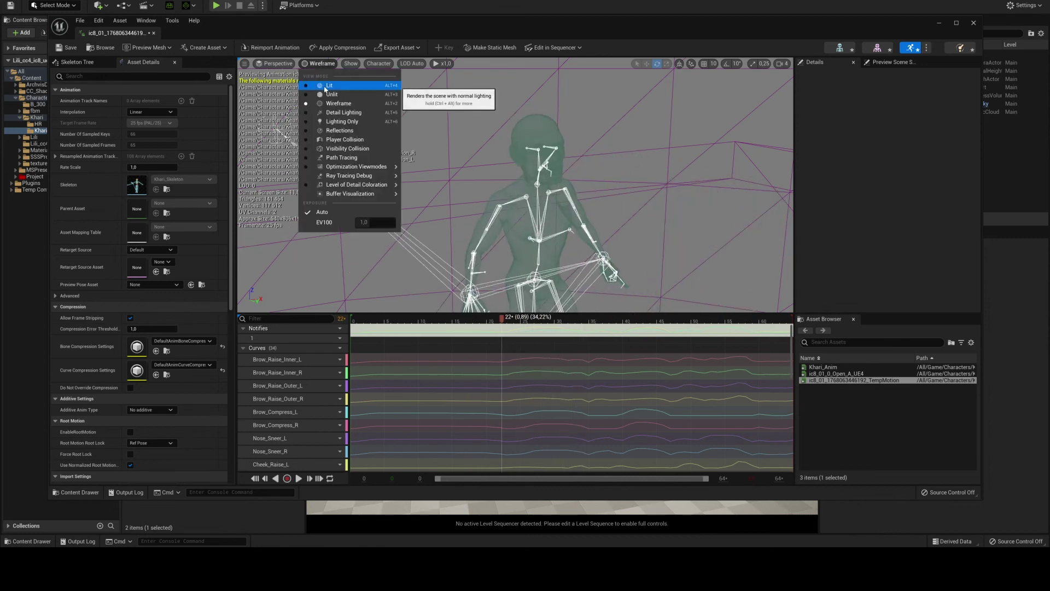
{"action": "left_click", "coordinate": [378, 85]}
{"action": "left_click", "coordinate": [974, 24]}
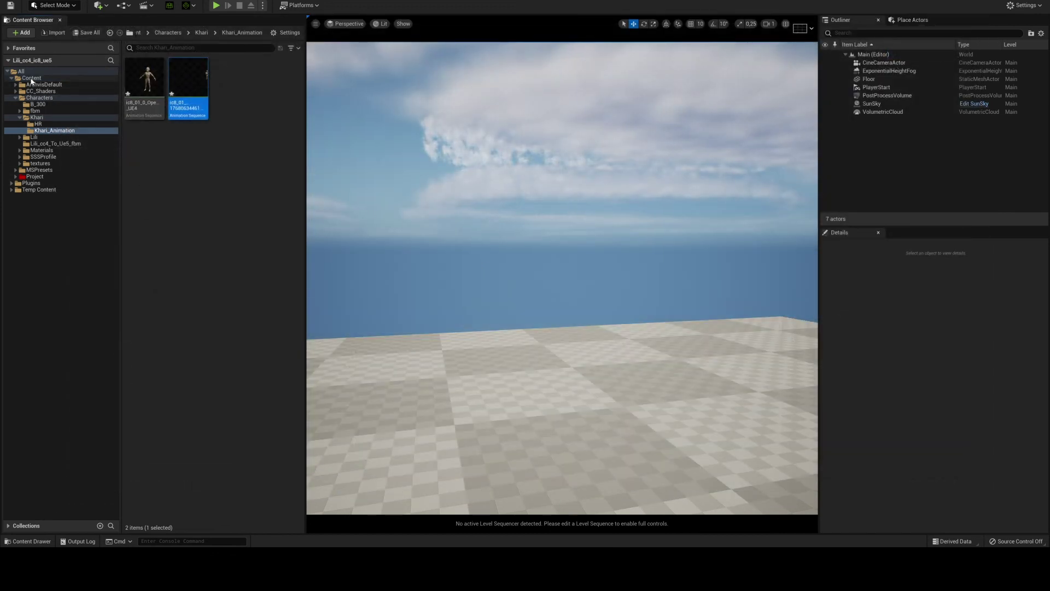
Open NewLevelSequence from the Project/Shot_001 content folder in Sequencer
{"action": "left_click", "coordinate": [32, 79]}
{"action": "left_click", "coordinate": [145, 141]}
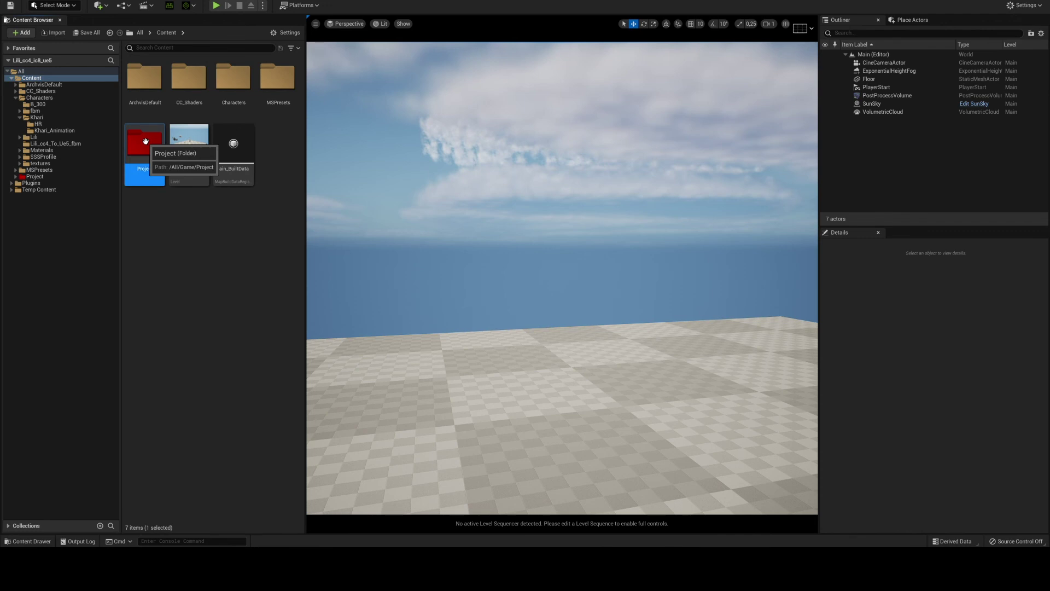
{"action": "double_click", "coordinate": [145, 142]}
{"action": "double_click", "coordinate": [143, 77]}
{"action": "double_click", "coordinate": [224, 77]}
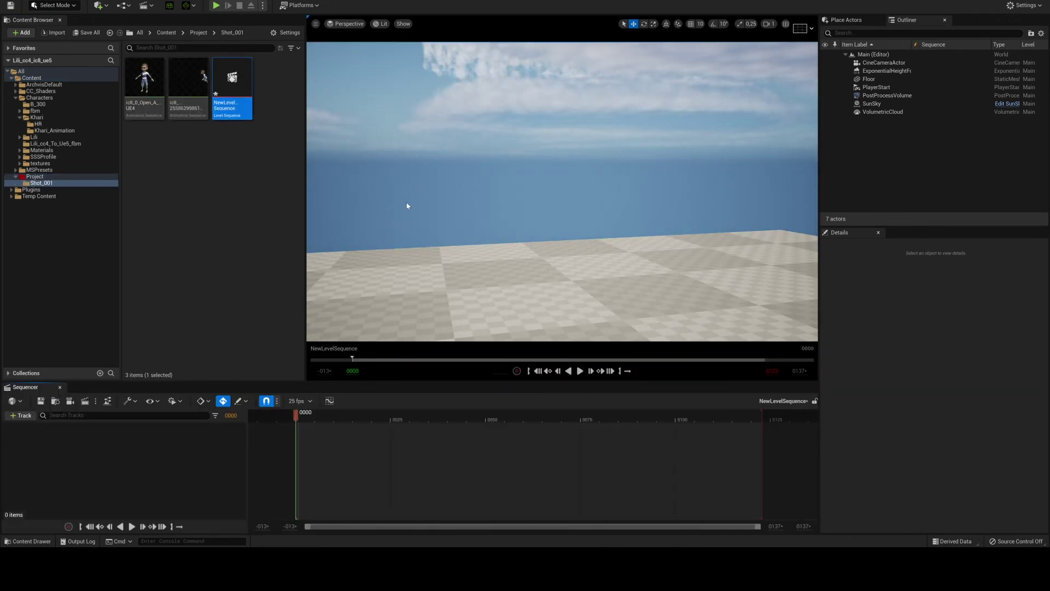
Add the Khari skeletal mesh from the Characters/Khari/HR folder to the level sequence
{"action": "left_click", "coordinate": [36, 117]}
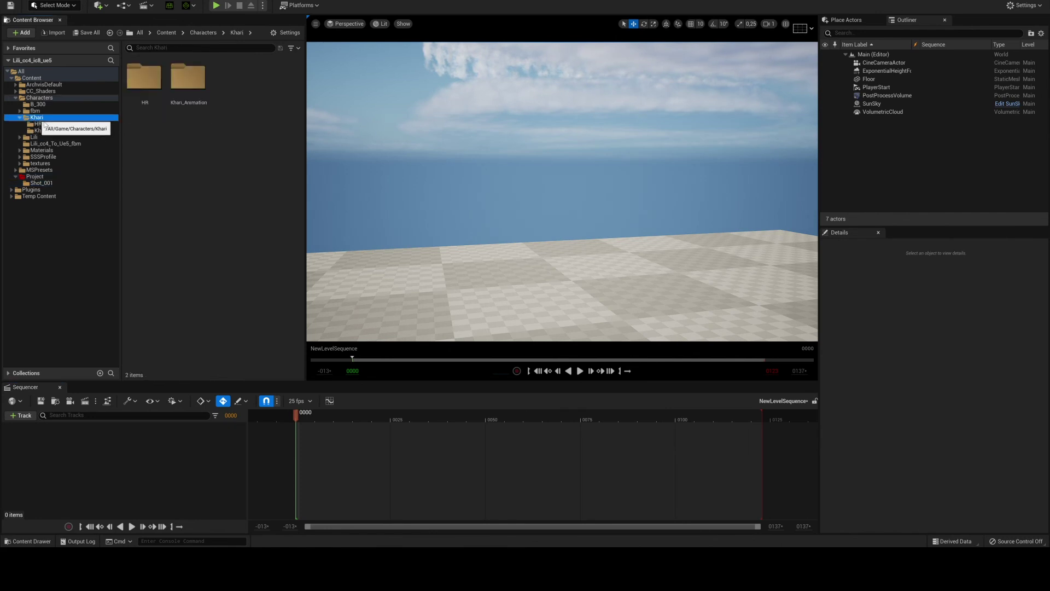
{"action": "left_click", "coordinate": [37, 124]}
{"action": "left_click_drag", "start_coordinate": [167, 98], "coordinate": [171, 452]}
{"action": "scroll", "coordinate": [511, 207], "scroll_direction": "down", "scroll_amount": 10}
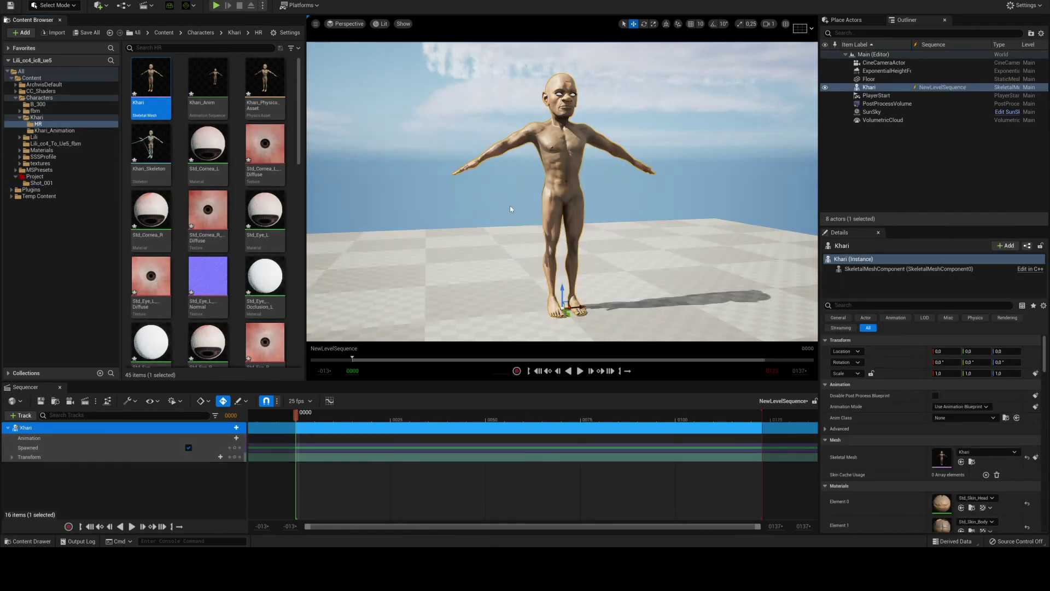
{"action": "scroll", "coordinate": [511, 206], "scroll_direction": "up", "scroll_amount": 3}
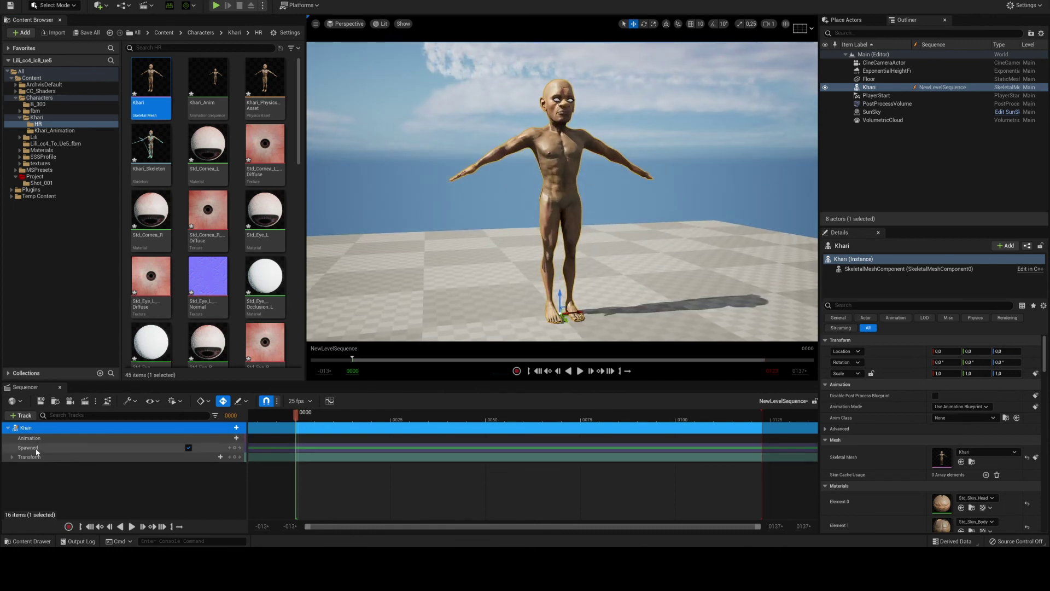
{"action": "left_click", "coordinate": [772, 25]}
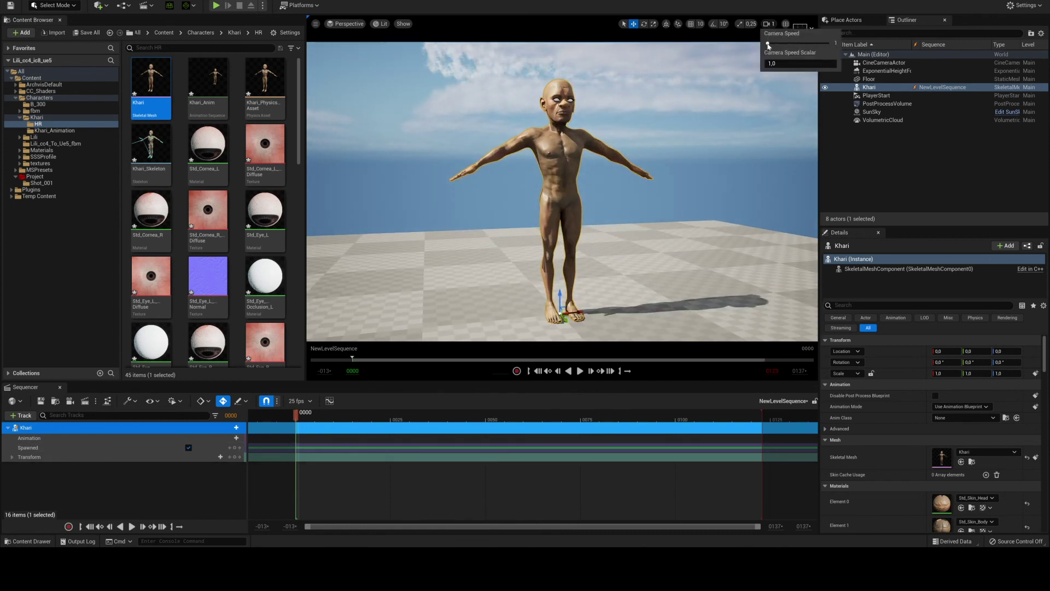
{"action": "left_click", "coordinate": [227, 437]}
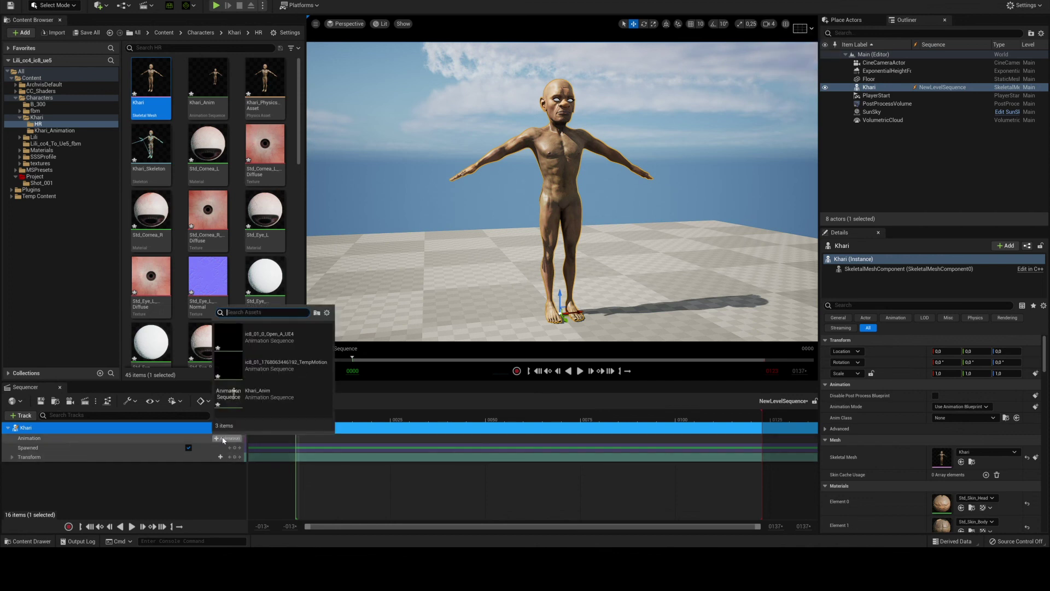
{"action": "left_click", "coordinate": [261, 364]}
{"action": "scroll", "coordinate": [606, 234], "scroll_direction": "up", "scroll_amount": 1}
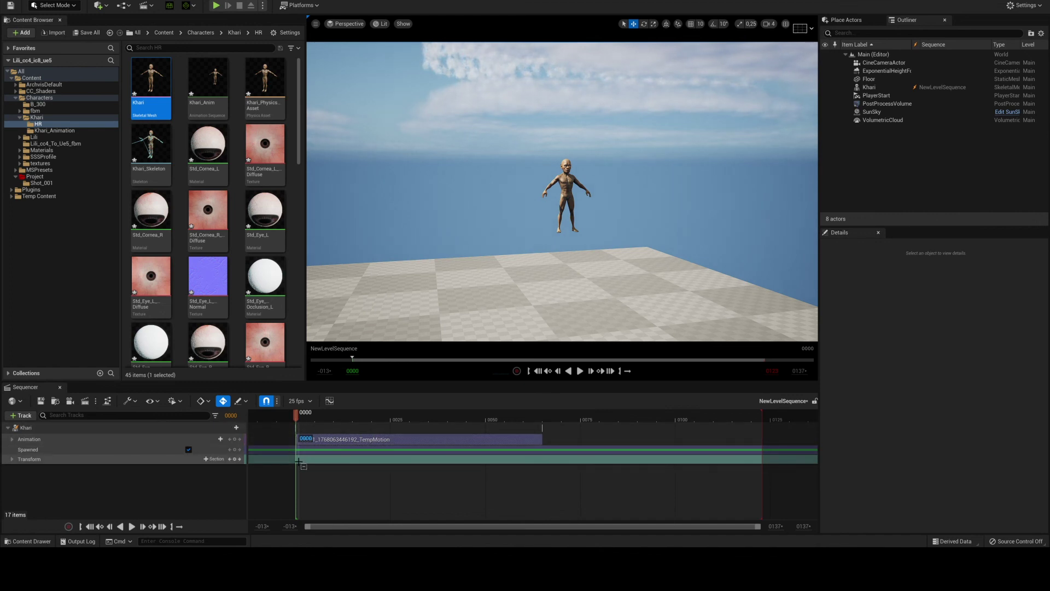
Review Khari's animation by scrubbing to frame 53, switching the level view to Wireframe and scrubbing back to frame 3
{"action": "left_click_drag", "start_coordinate": [759, 526], "coordinate": [629, 525]}
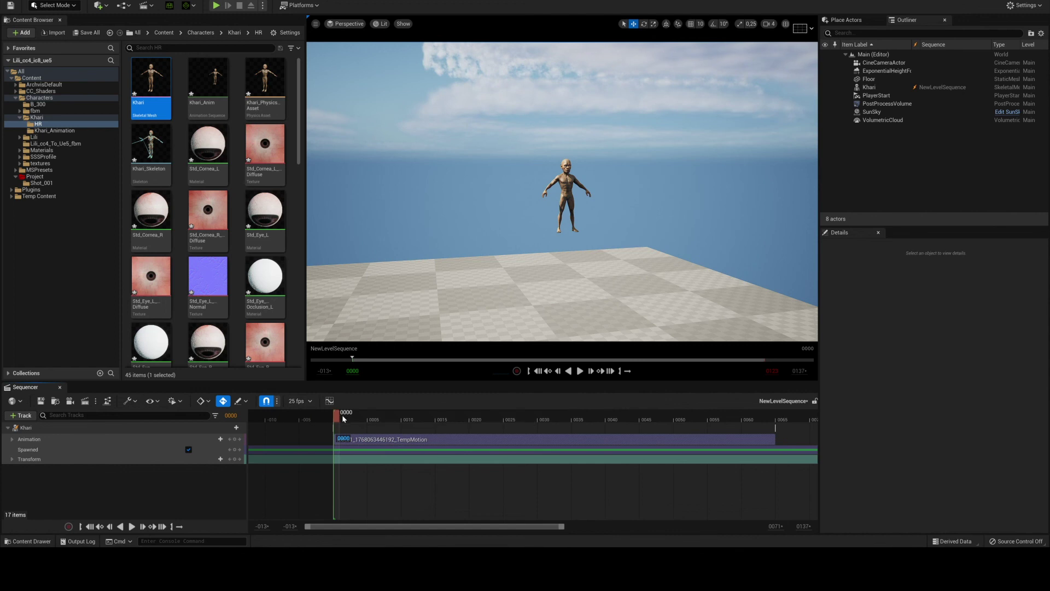
{"action": "left_click_drag", "start_coordinate": [403, 422], "coordinate": [695, 427]}
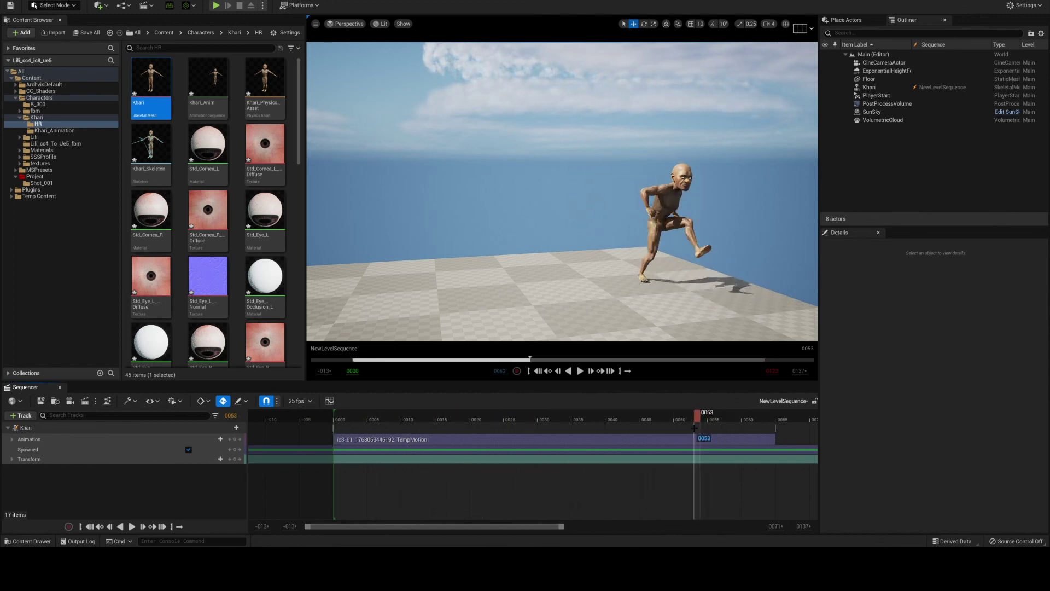
{"action": "left_click", "coordinate": [383, 25]}
{"action": "left_click", "coordinate": [395, 66]}
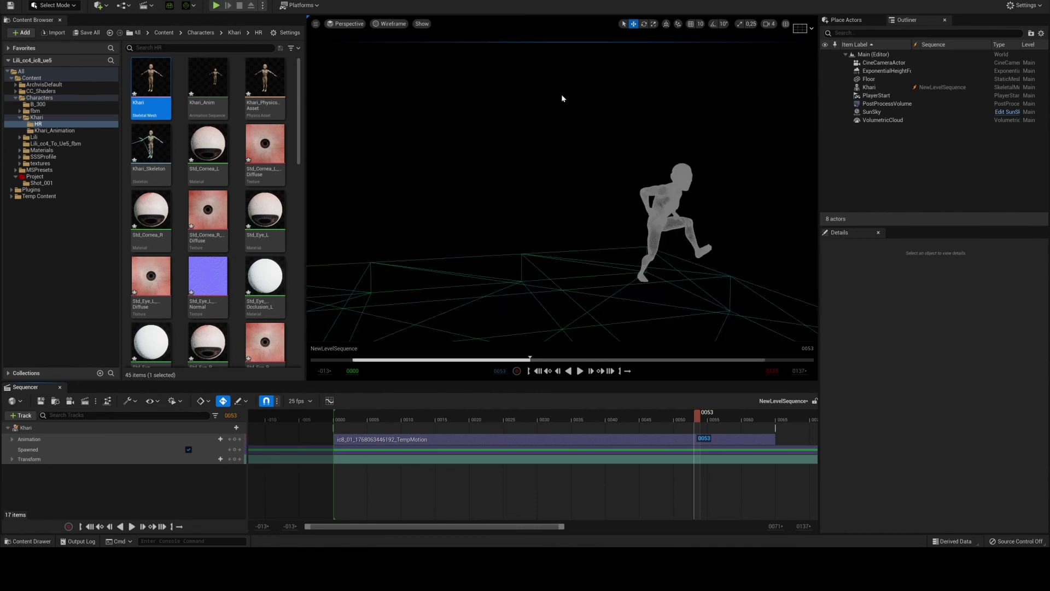
{"action": "left_click_drag", "start_coordinate": [702, 419], "coordinate": [527, 424]}
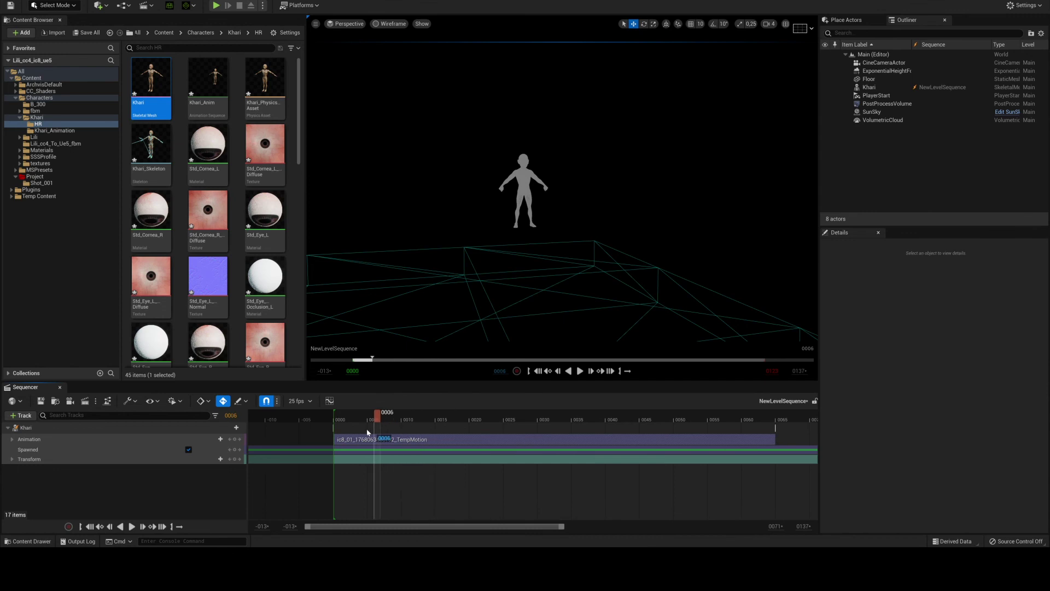
{"action": "mouse_move", "coordinate": [367, 433]}
{"action": "left_mouse_down"}
{"action": "mouse_move", "coordinate": [766, 434]}
{"action": "mouse_move", "coordinate": [357, 434]}
{"action": "left_mouse_up"}
Return the level view to Lit shading and examine the character's pose at frame 3 up close
{"action": "left_click", "coordinate": [394, 23]}
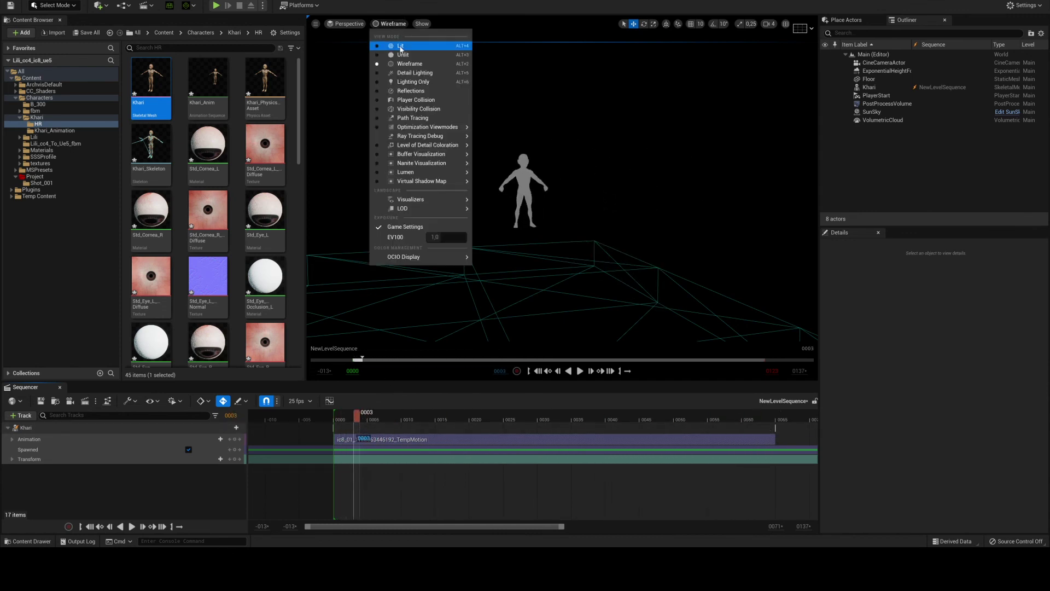
{"action": "left_click", "coordinate": [394, 47]}
{"action": "scroll", "coordinate": [457, 175], "scroll_direction": "up", "scroll_amount": 5}
{"action": "middle_click_drag", "start_coordinate": [458, 177], "coordinate": [464, 180]}
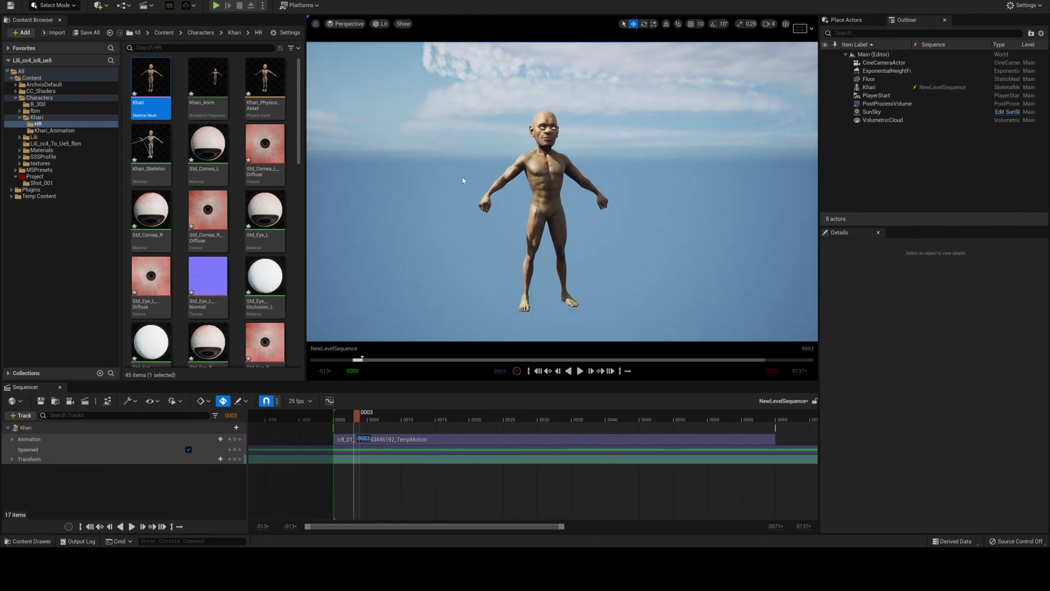
{"action": "scroll", "coordinate": [464, 181], "scroll_direction": "up", "scroll_amount": 3}
{"action": "scroll", "coordinate": [464, 181], "scroll_direction": "down", "scroll_amount": 3}
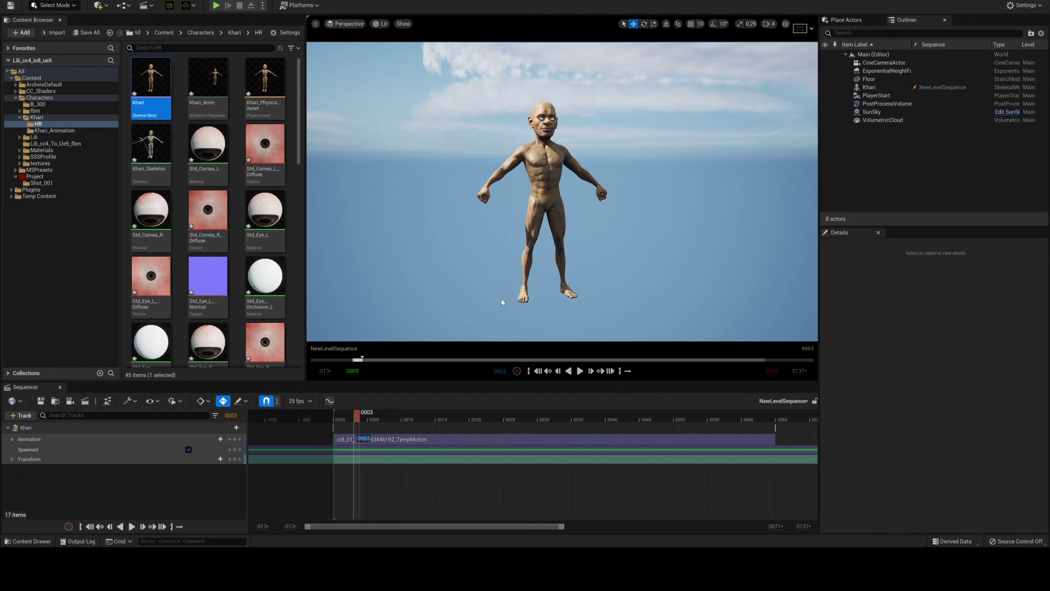
Select the Khari character in the level and inspect it from all sides, including its position relative to the floor
{"action": "left_click", "coordinate": [550, 289]}
{"action": "middle_click_drag", "start_coordinate": [547, 291], "coordinate": [515, 288]}
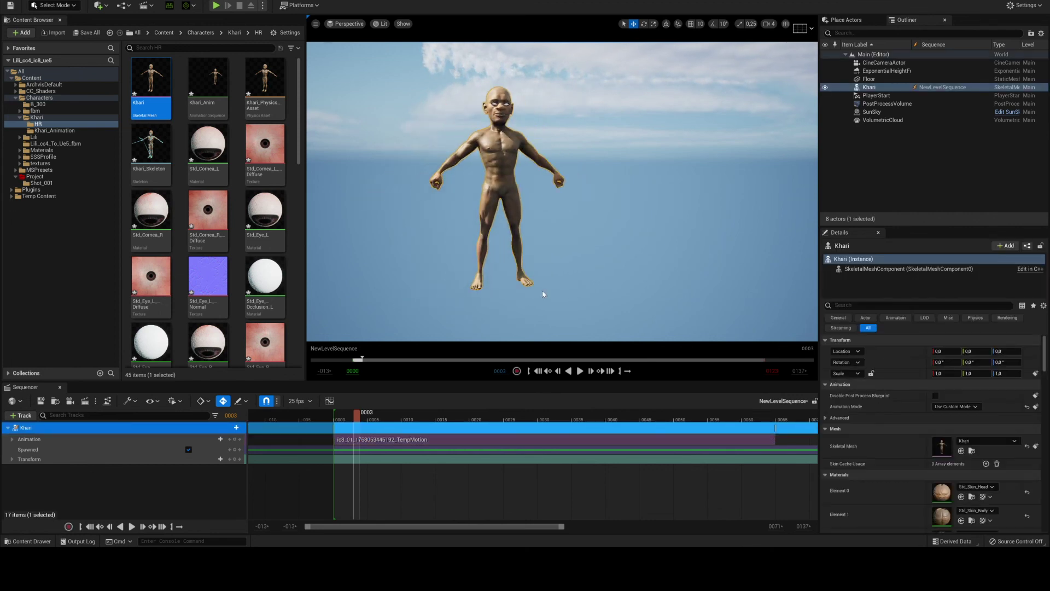
{"action": "left_click_drag", "start_coordinate": [544, 292], "coordinate": [298, 268], "text": "alt"}
{"action": "middle_click_drag", "start_coordinate": [501, 291], "coordinate": [534, 290]}
{"action": "left_click_drag", "start_coordinate": [534, 290], "coordinate": [656, 291], "text": "alt"}
{"action": "left_click_drag", "start_coordinate": [575, 292], "coordinate": [316, 290], "text": "alt"}
{"action": "mouse_move", "coordinate": [495, 287]}
{"action": "left_mouse_down", "text": "alt"}
{"action": "mouse_move", "coordinate": [460, 281]}
{"action": "mouse_move", "coordinate": [510, 276]}
{"action": "left_mouse_up", "text": "alt"}
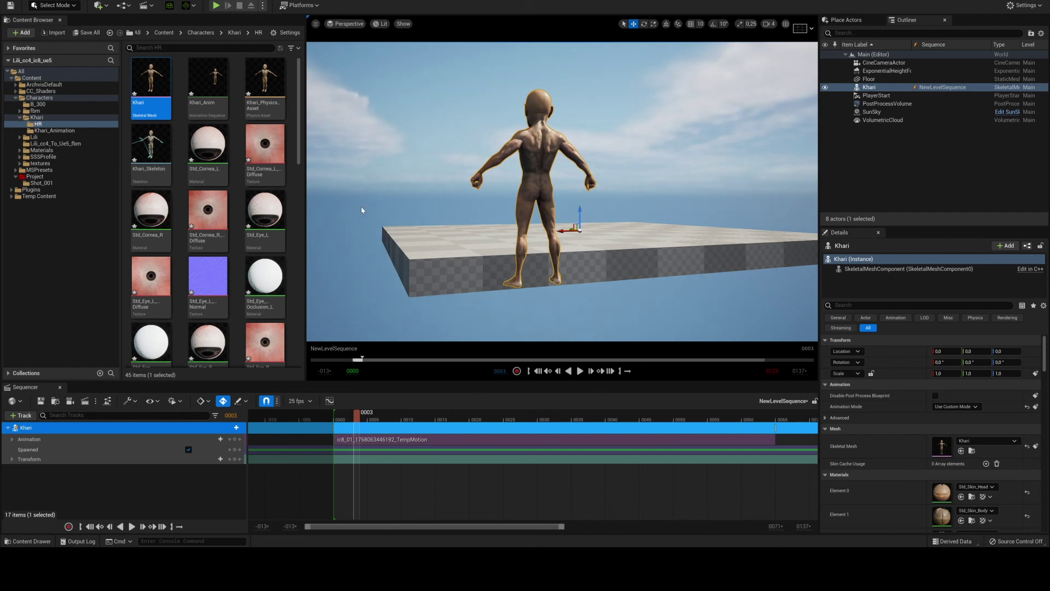